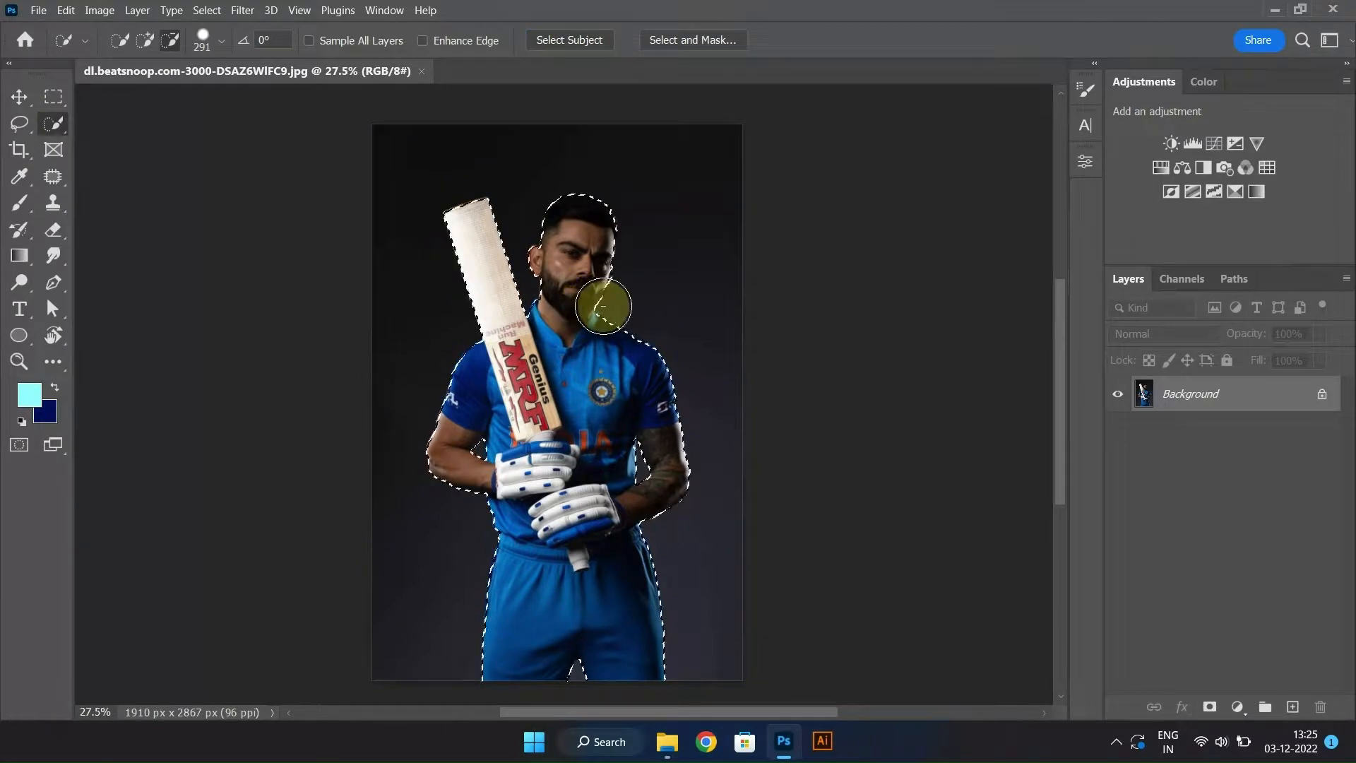
# Mask out the background around the cricketer and place a black solid colour fill layer behind him
pyautogui.click(1212, 710)
pyautogui.click(1237, 708)
pyautogui.click(1262, 400)
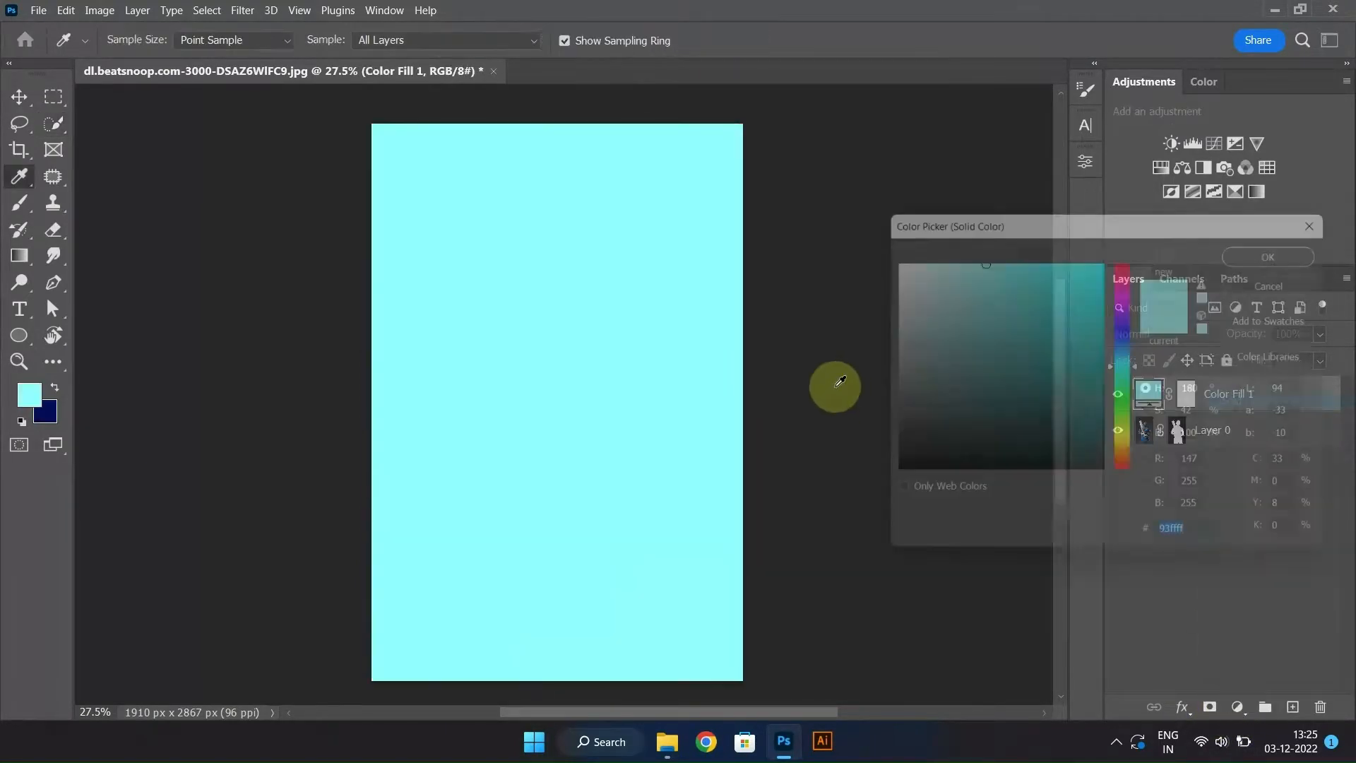
pyautogui.moveTo(963, 402); pyautogui.dragTo(857, 503)
pyautogui.press('Return')
pyautogui.moveTo(1253, 390); pyautogui.dragTo(1245, 452)
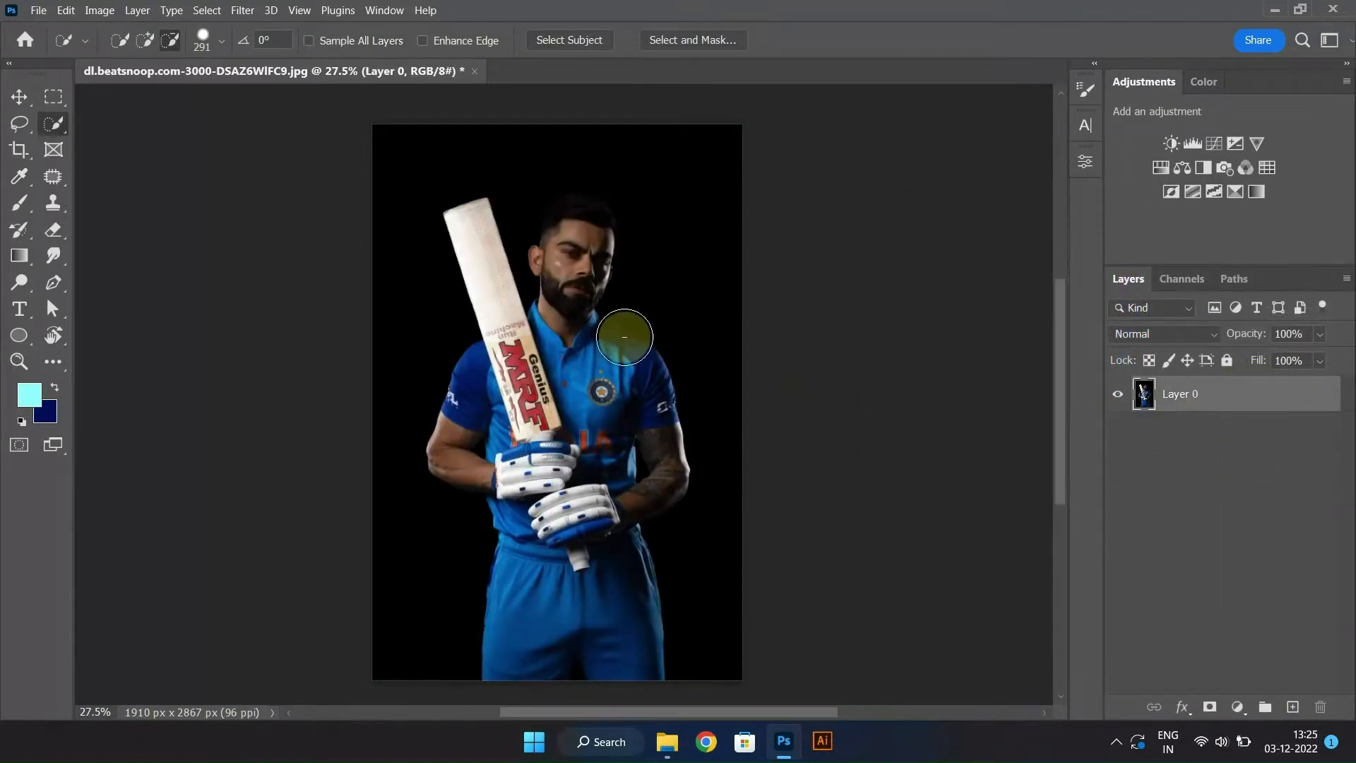
# Duplicate the merged cricketer layer and apply the Find Edges filter to the copy
pyautogui.scroll(1, 565, 265)
pyautogui.click(28, 94)
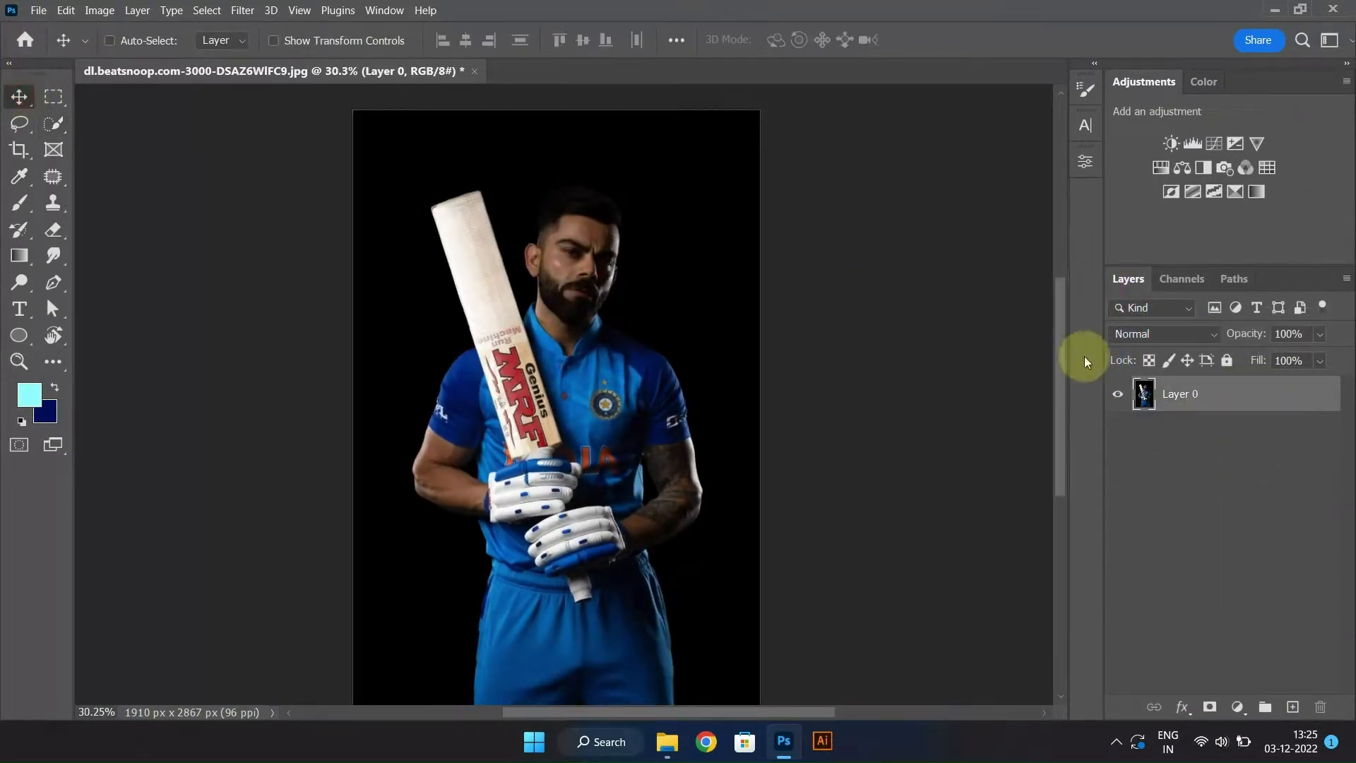
pyautogui.scroll(3, 616, 297)
pyautogui.click(243, 10)
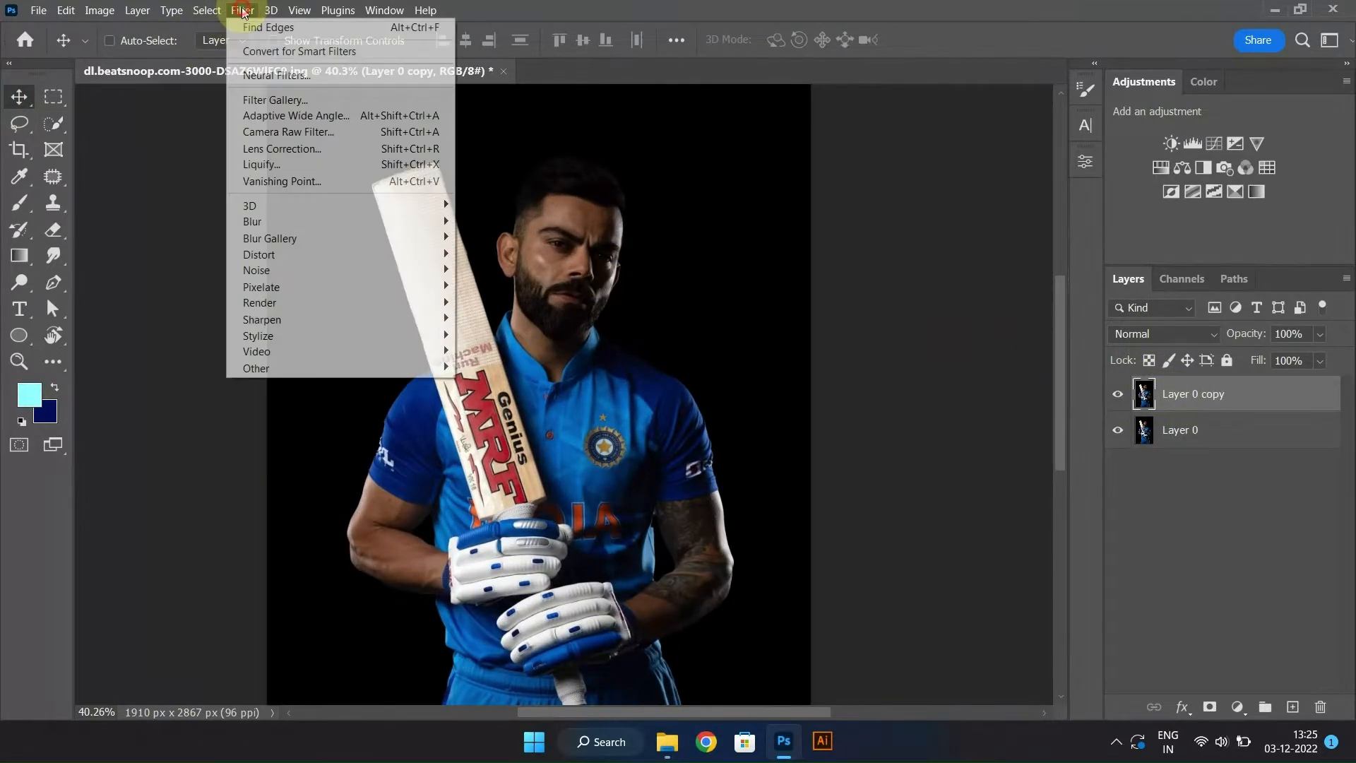
pyautogui.moveTo(342, 337)
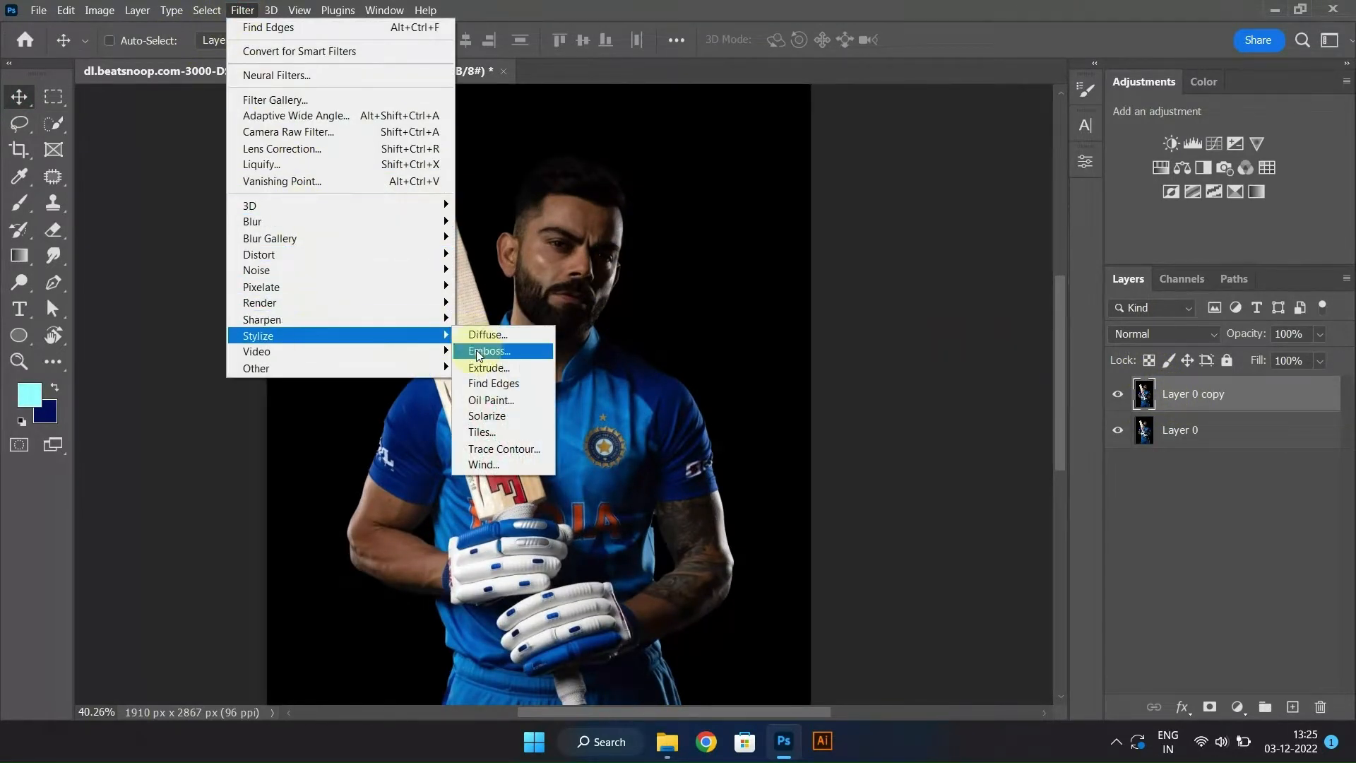
pyautogui.click(503, 384)
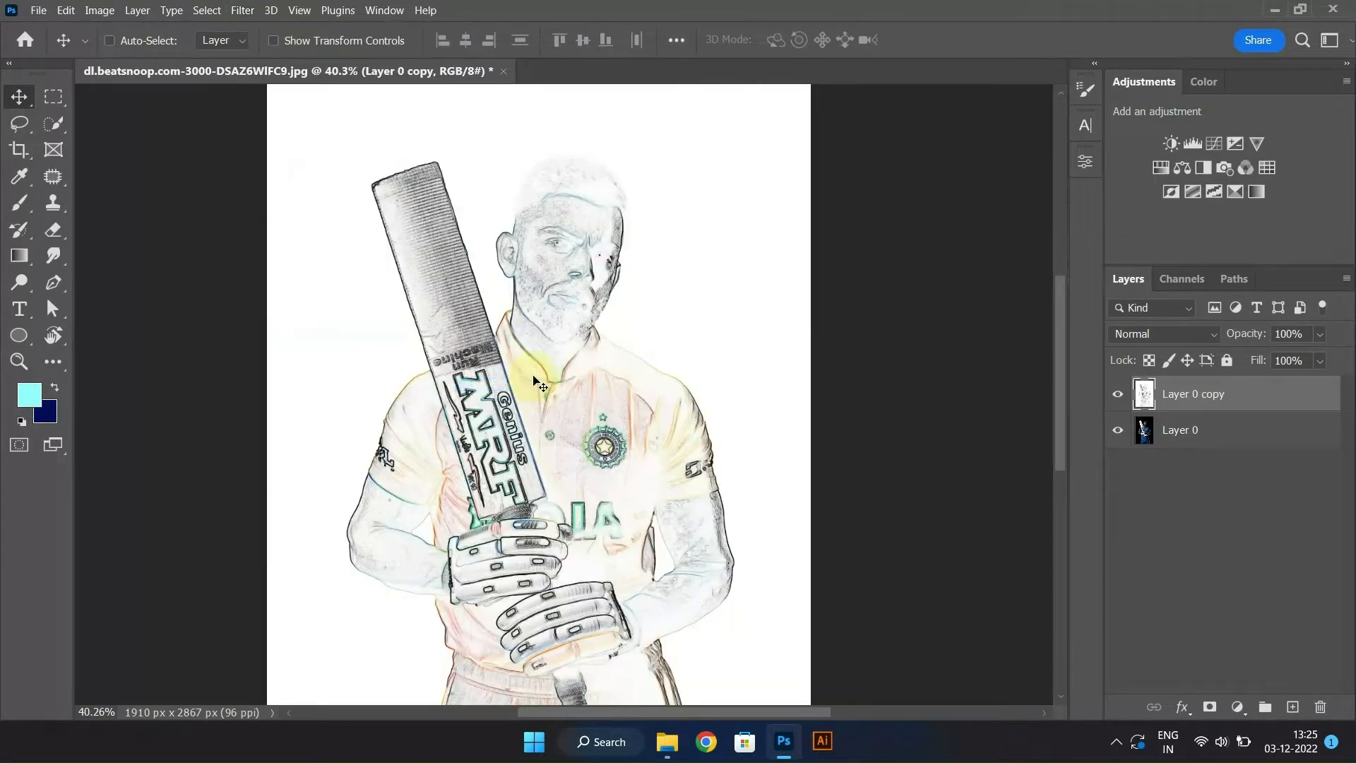
# Invert the colours of the Find Edges layer
pyautogui.scroll(-3, 590, 289)
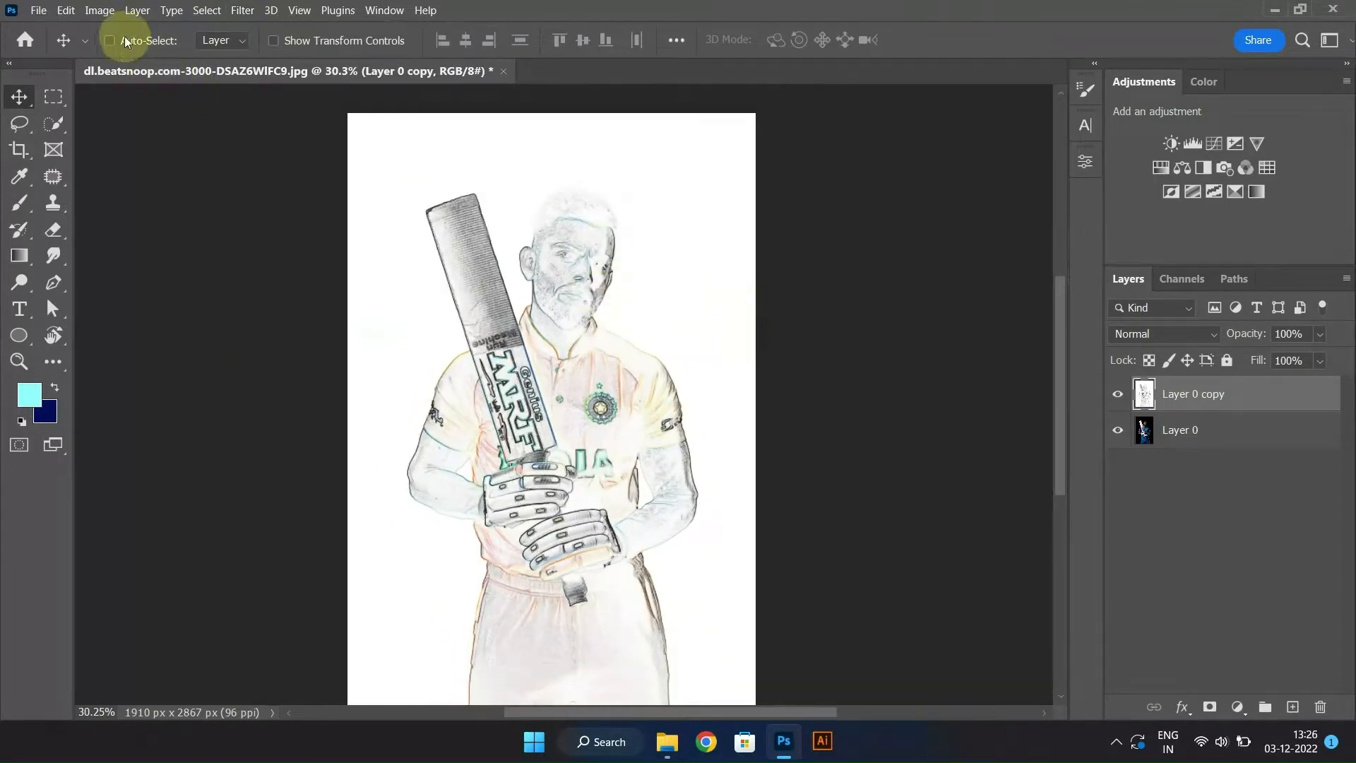
pyautogui.click(100, 9)
pyautogui.moveTo(113, 55)
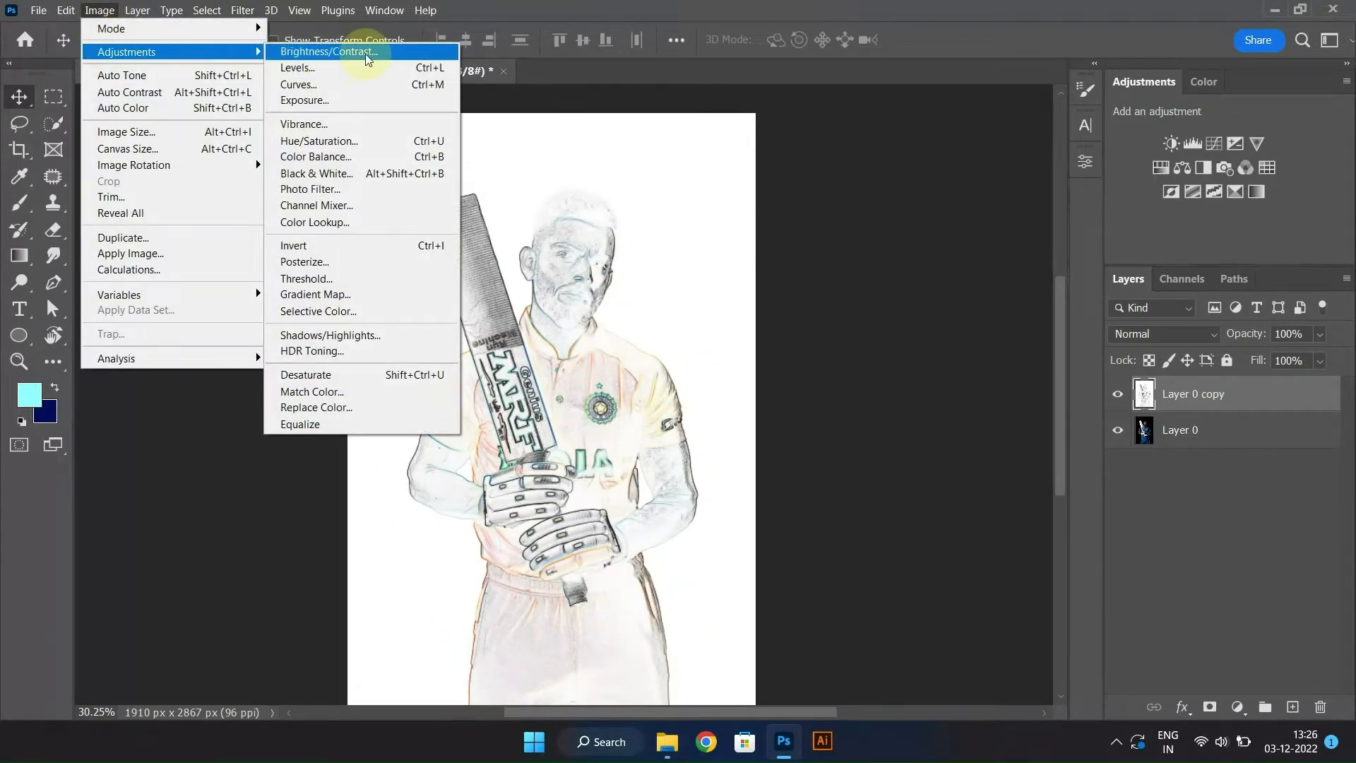
pyautogui.click(357, 245)
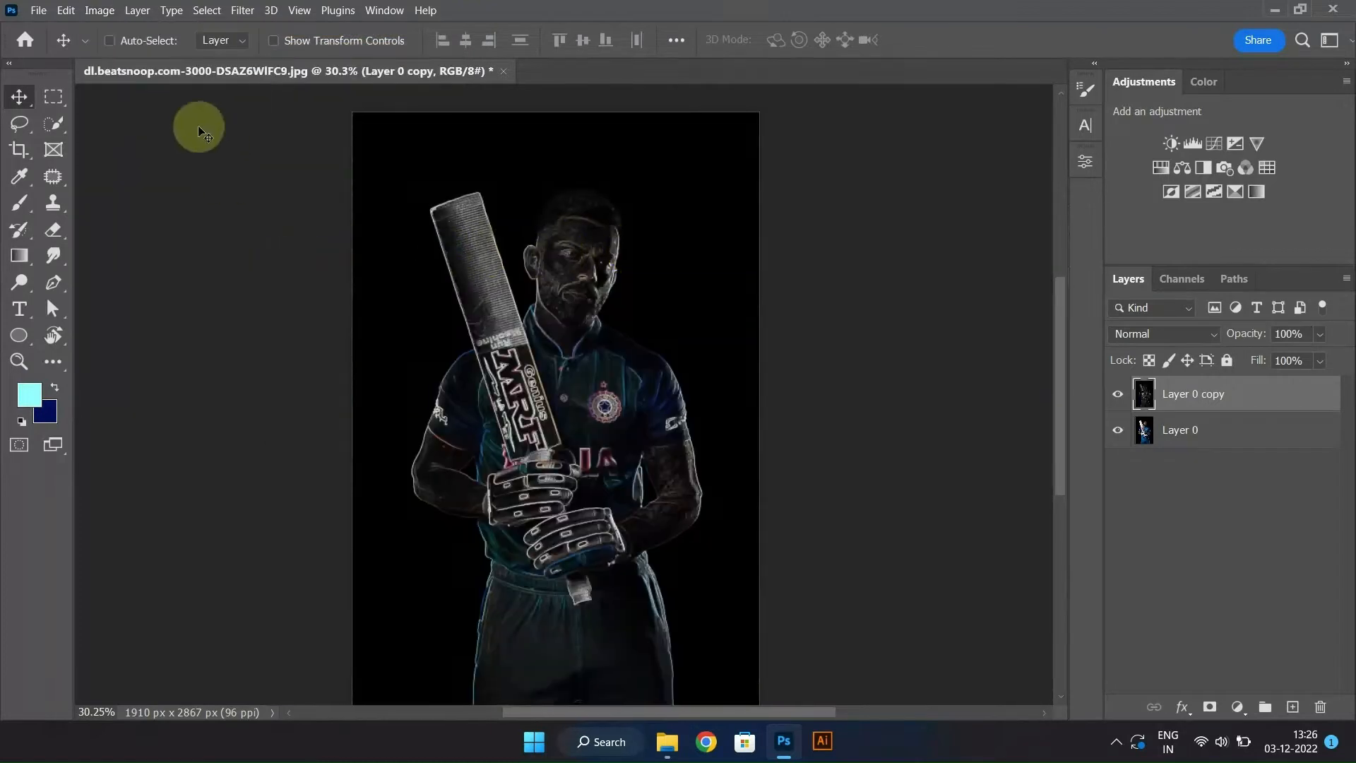
# Apply Levels to the edge layer, raising the black input above 30 and lowering the white input to about 186
pyautogui.click(100, 10)
pyautogui.moveTo(113, 52)
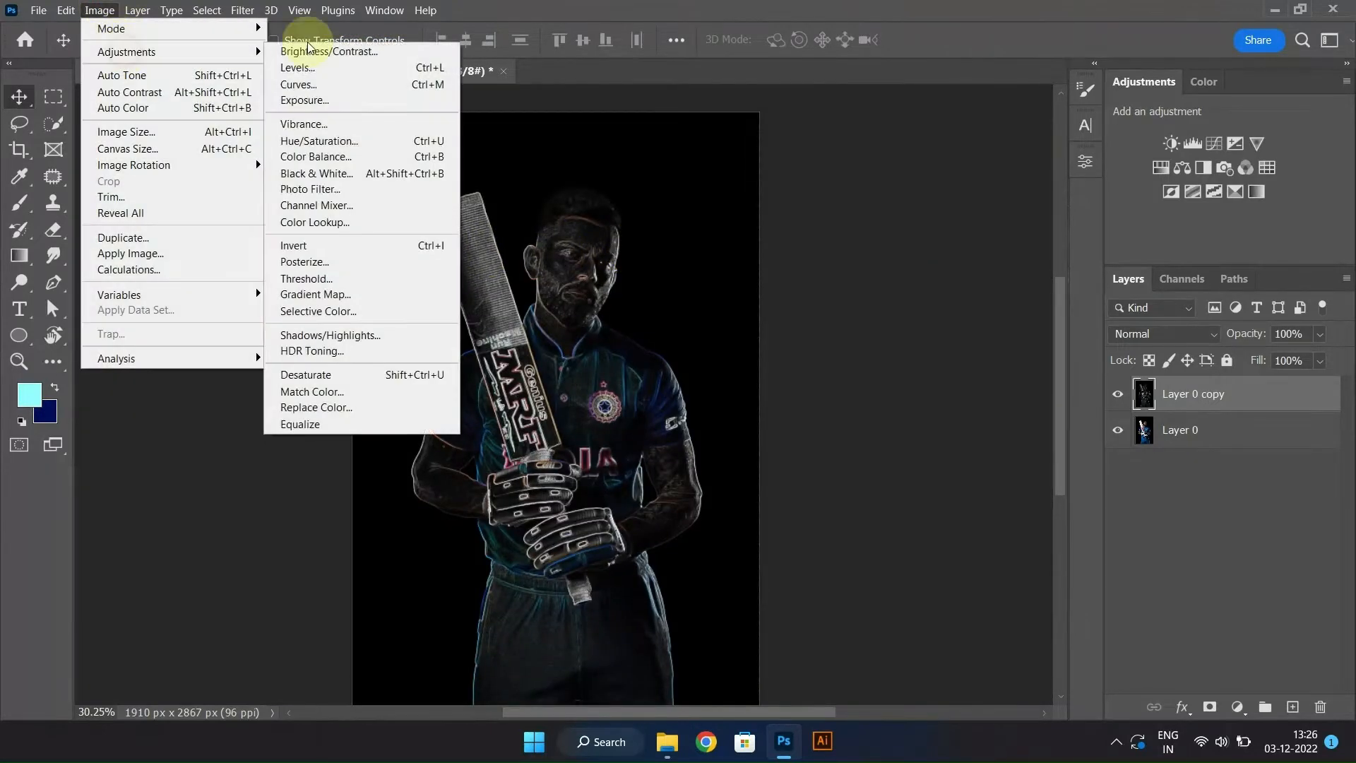
pyautogui.click(356, 68)
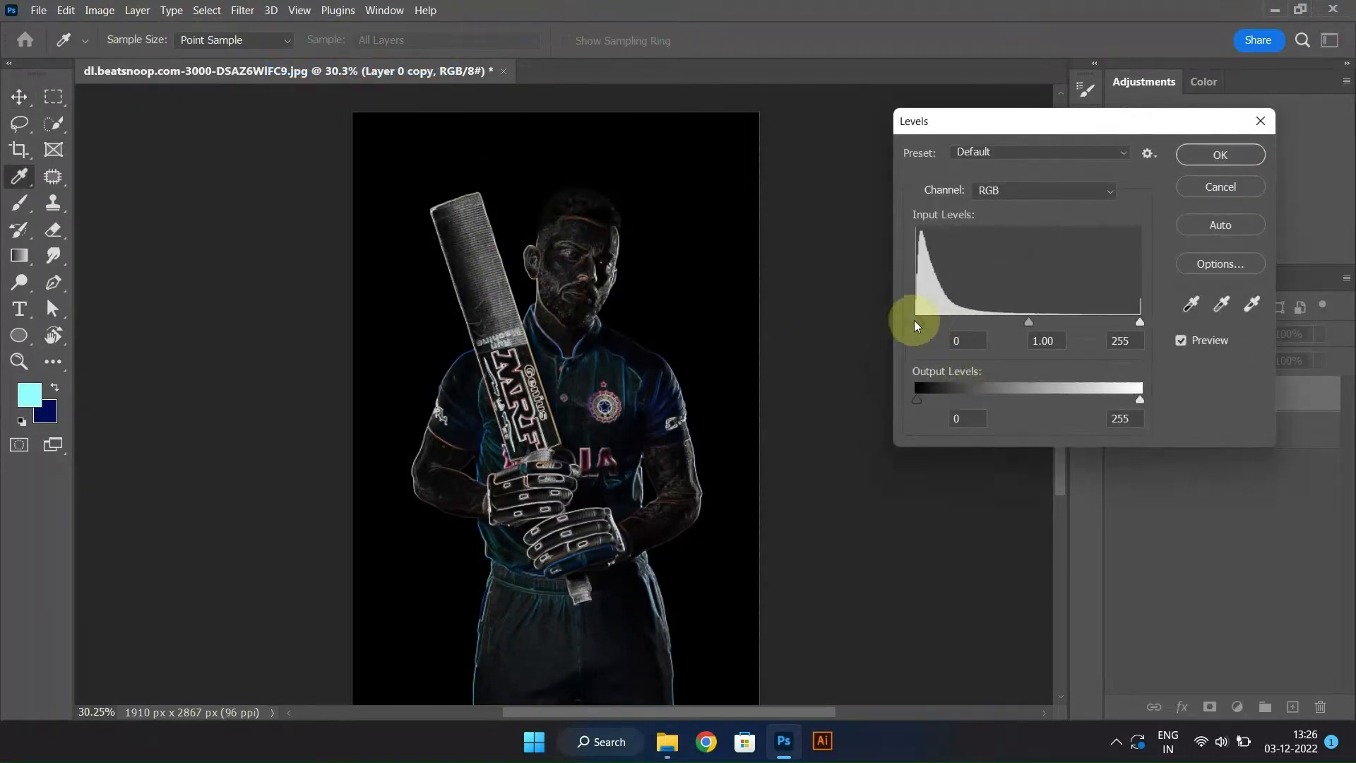
pyautogui.moveTo(916, 325); pyautogui.dragTo(946, 327)
pyautogui.moveTo(1145, 326); pyautogui.dragTo(1083, 324)
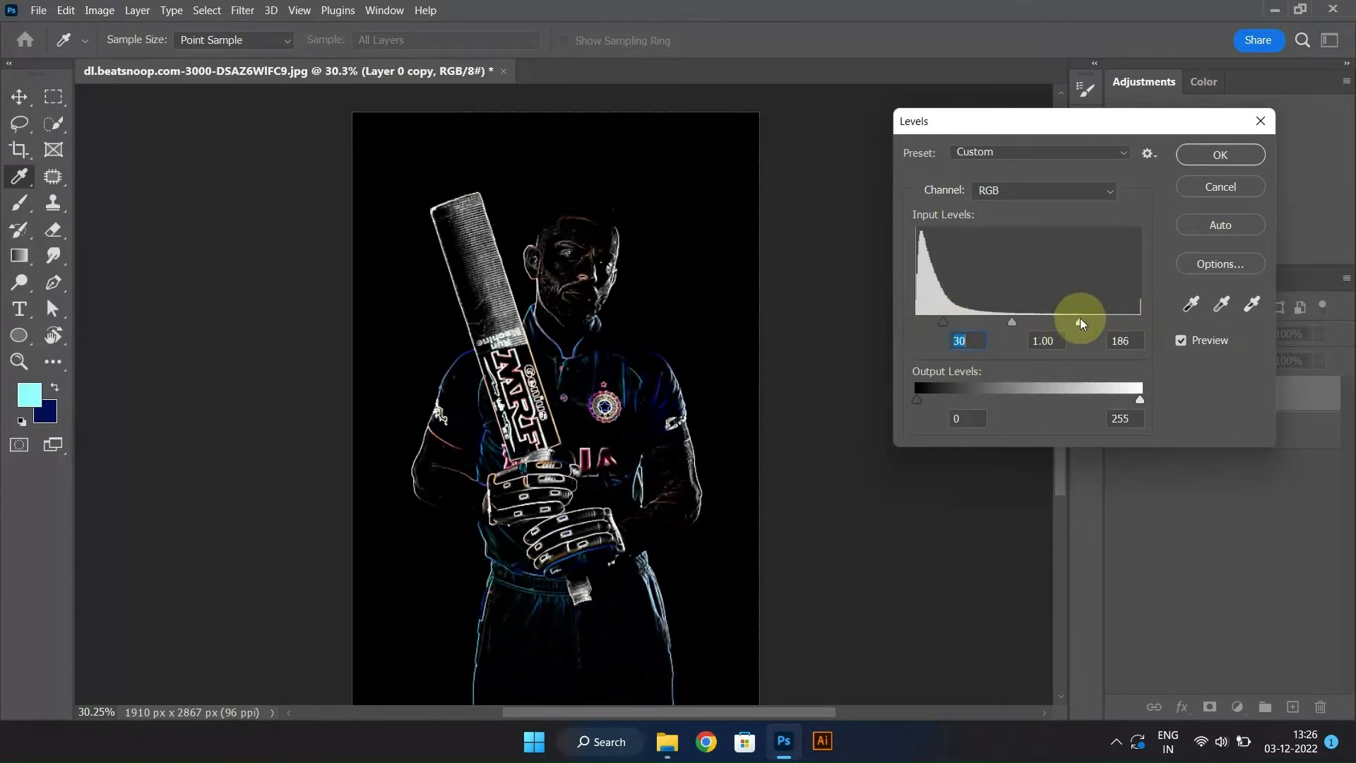
pyautogui.moveTo(947, 325)
pyautogui.mouseDown()
pyautogui.moveTo(1038, 324)
pyautogui.moveTo(958, 329)
pyautogui.mouseUp()
pyautogui.press('Return')
pyautogui.press('v')
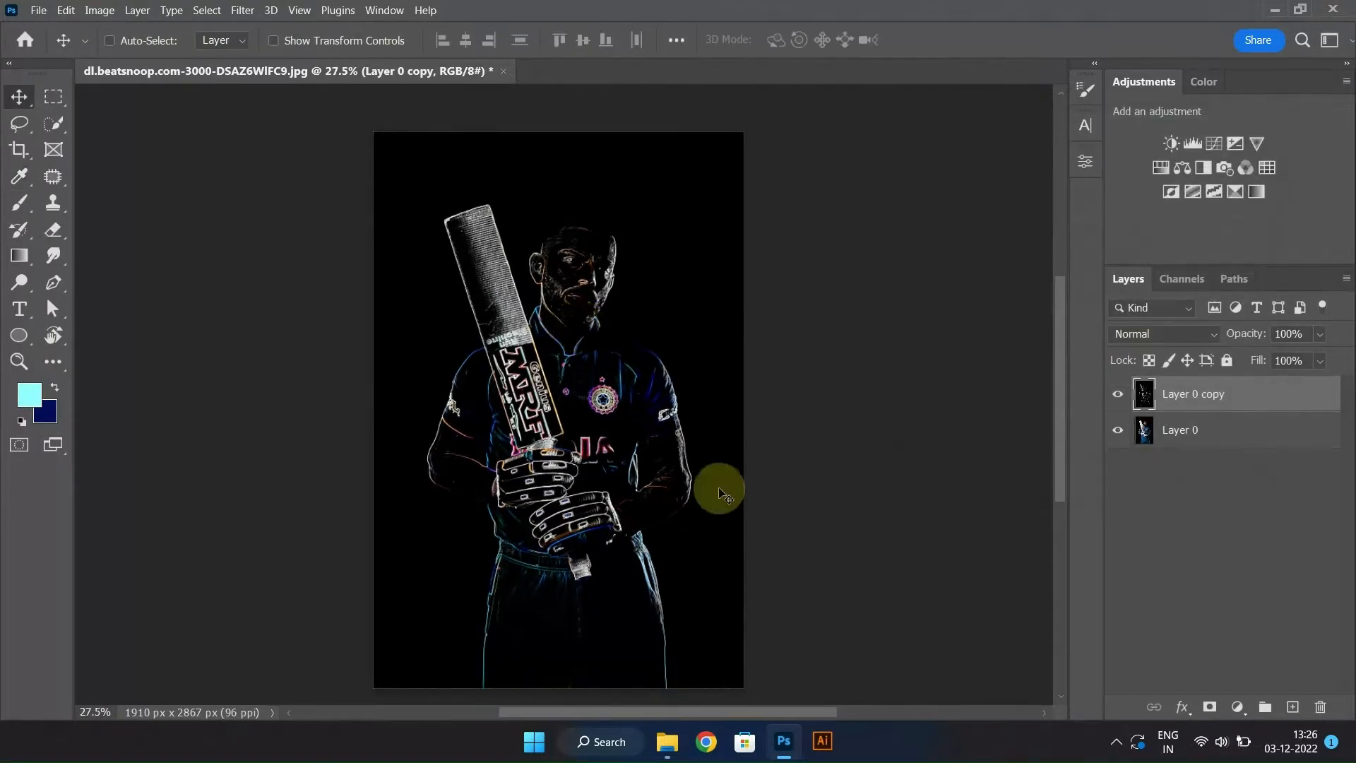
# Add a mask to the edge layer and paint black over the face to reveal the photo beneath
pyautogui.click(1210, 704)
pyautogui.scroll(6, 620, 288)
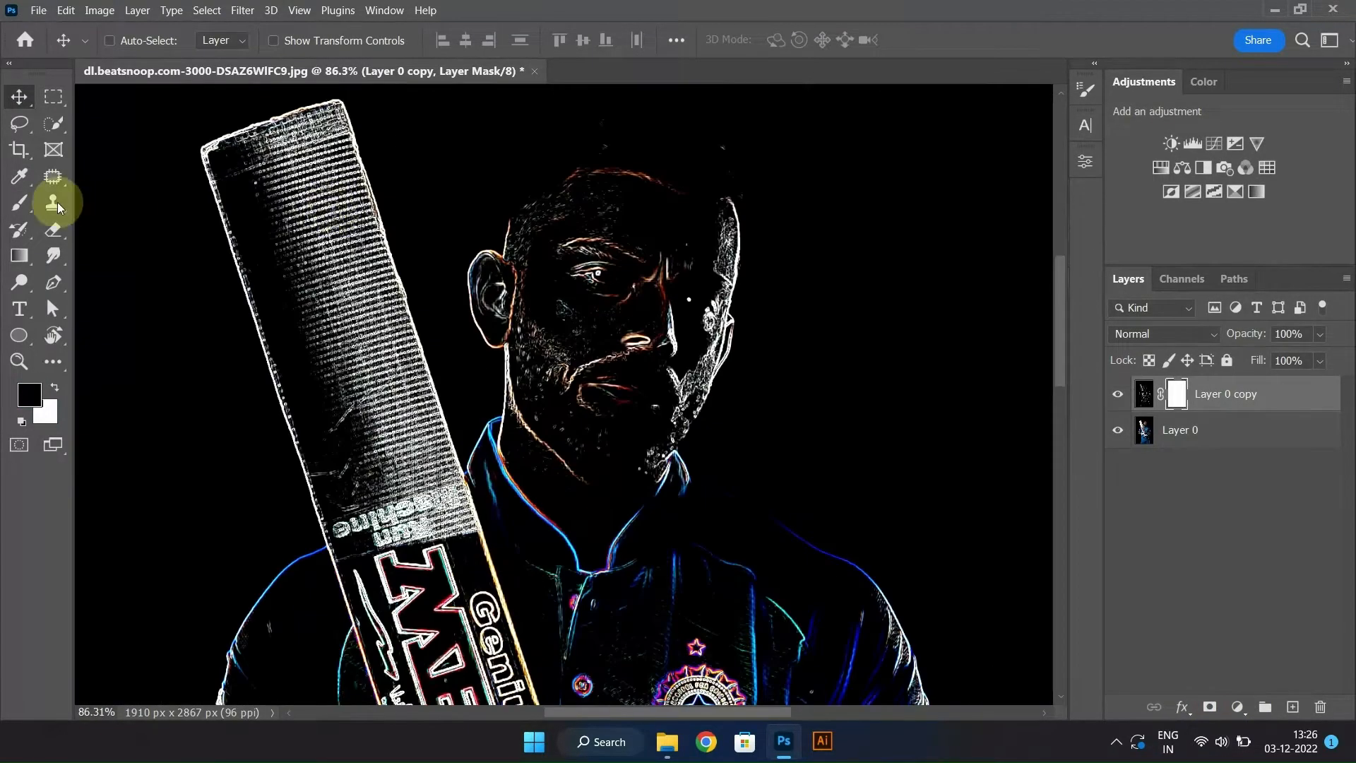
pyautogui.click(19, 203)
pyautogui.moveTo(503, 266)
pyautogui.mouseDown()
pyautogui.moveTo(569, 228)
pyautogui.moveTo(504, 305)
pyautogui.mouseUp()
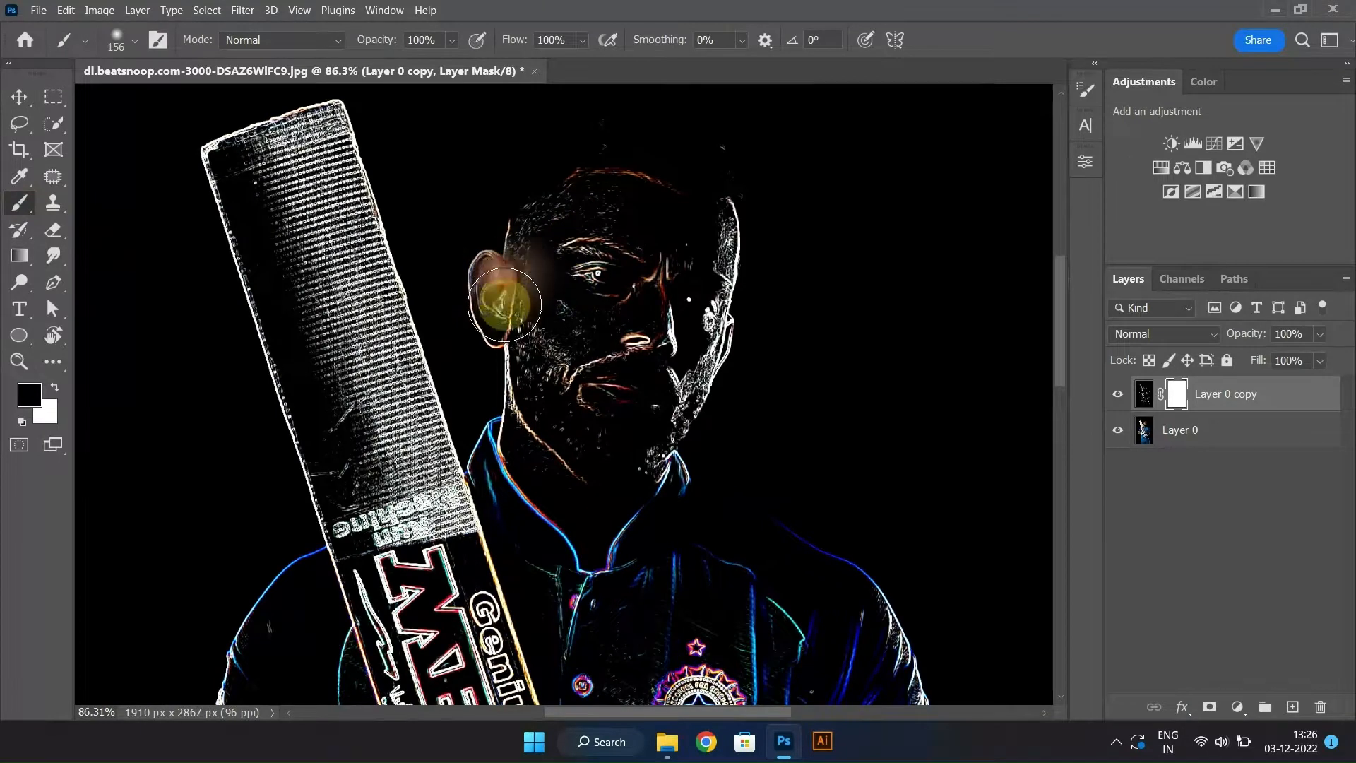
pyautogui.hotkey('ctrl', 'z')
pyautogui.moveTo(532, 255)
pyautogui.mouseDown()
pyautogui.moveTo(551, 440)
pyautogui.moveTo(550, 424)
pyautogui.mouseUp()
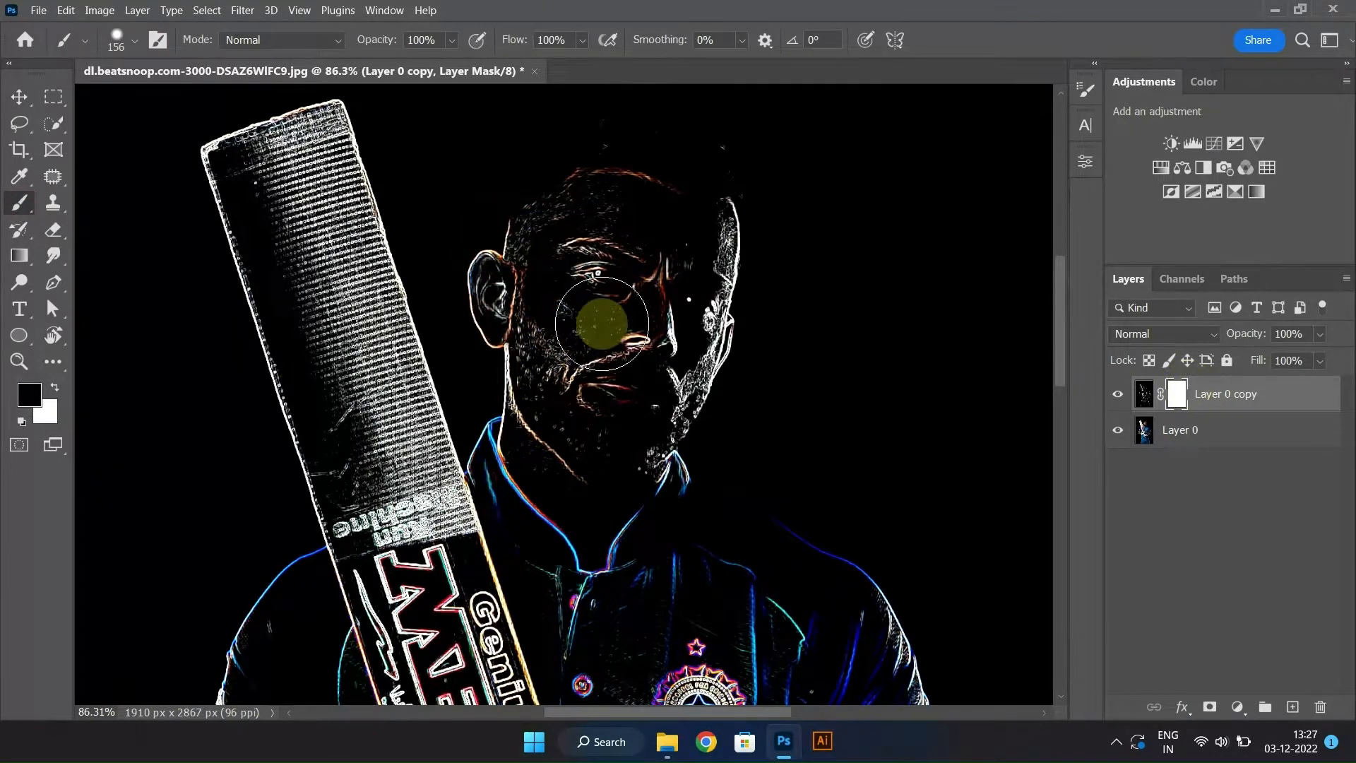
pyautogui.moveTo(542, 286)
pyautogui.mouseDown()
pyautogui.moveTo(484, 287)
pyautogui.moveTo(519, 319)
pyautogui.moveTo(531, 258)
pyautogui.moveTo(583, 202)
pyautogui.moveTo(544, 209)
pyautogui.moveTo(624, 150)
pyautogui.moveTo(644, 198)
pyautogui.moveTo(611, 222)
pyautogui.moveTo(606, 290)
pyautogui.mouseUp()
pyautogui.scroll(-5, 546, 221)
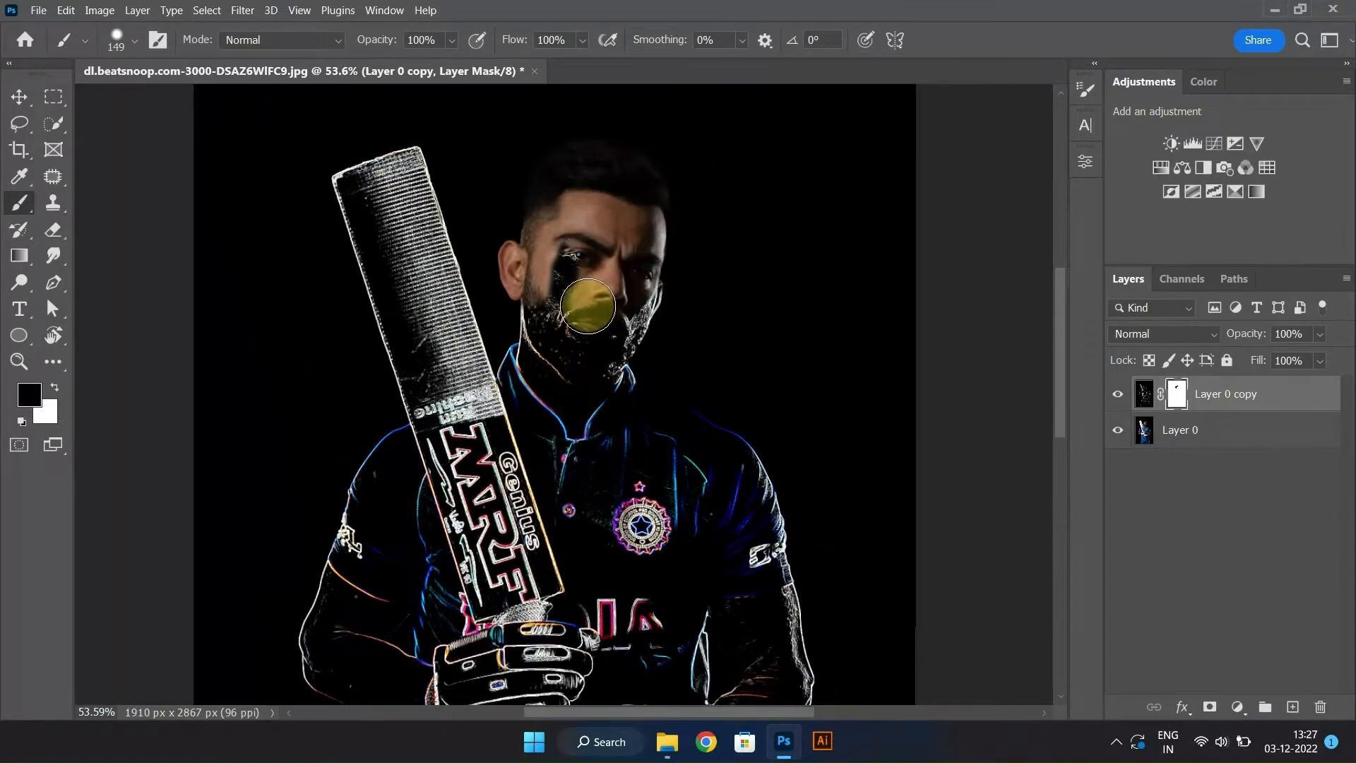
# Paint black on the mask over the beard and neck down to the shirt collar, using smaller brush sizes
pyautogui.scroll(7, 558, 389)
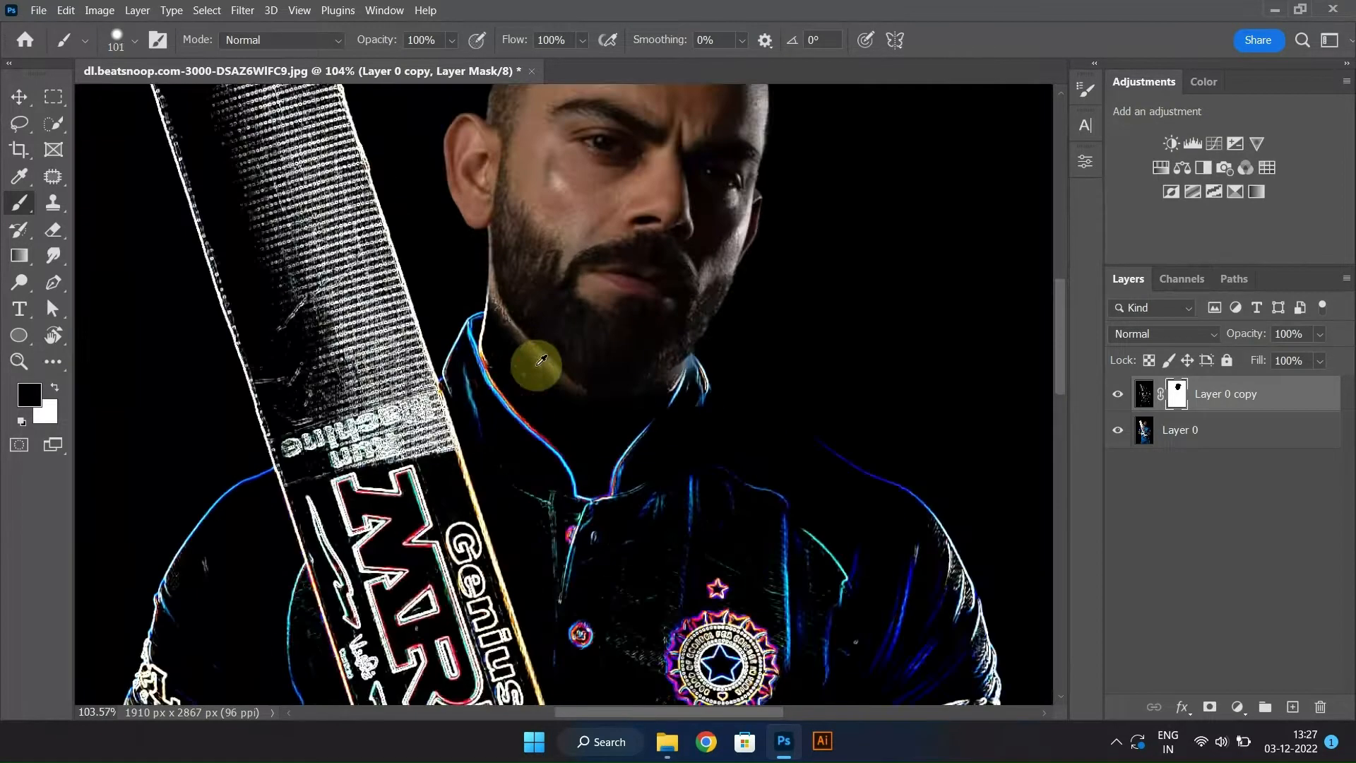
pyautogui.moveTo(529, 322)
pyautogui.mouseDown()
pyautogui.moveTo(499, 328)
pyautogui.moveTo(579, 415)
pyautogui.moveTo(564, 415)
pyautogui.mouseUp()
pyautogui.scroll(7, 503, 353)
pyautogui.moveTo(489, 318)
pyautogui.mouseDown()
pyautogui.moveTo(466, 335)
pyautogui.moveTo(642, 530)
pyautogui.moveTo(702, 506)
pyautogui.moveTo(676, 499)
pyautogui.moveTo(817, 357)
pyautogui.mouseUp()
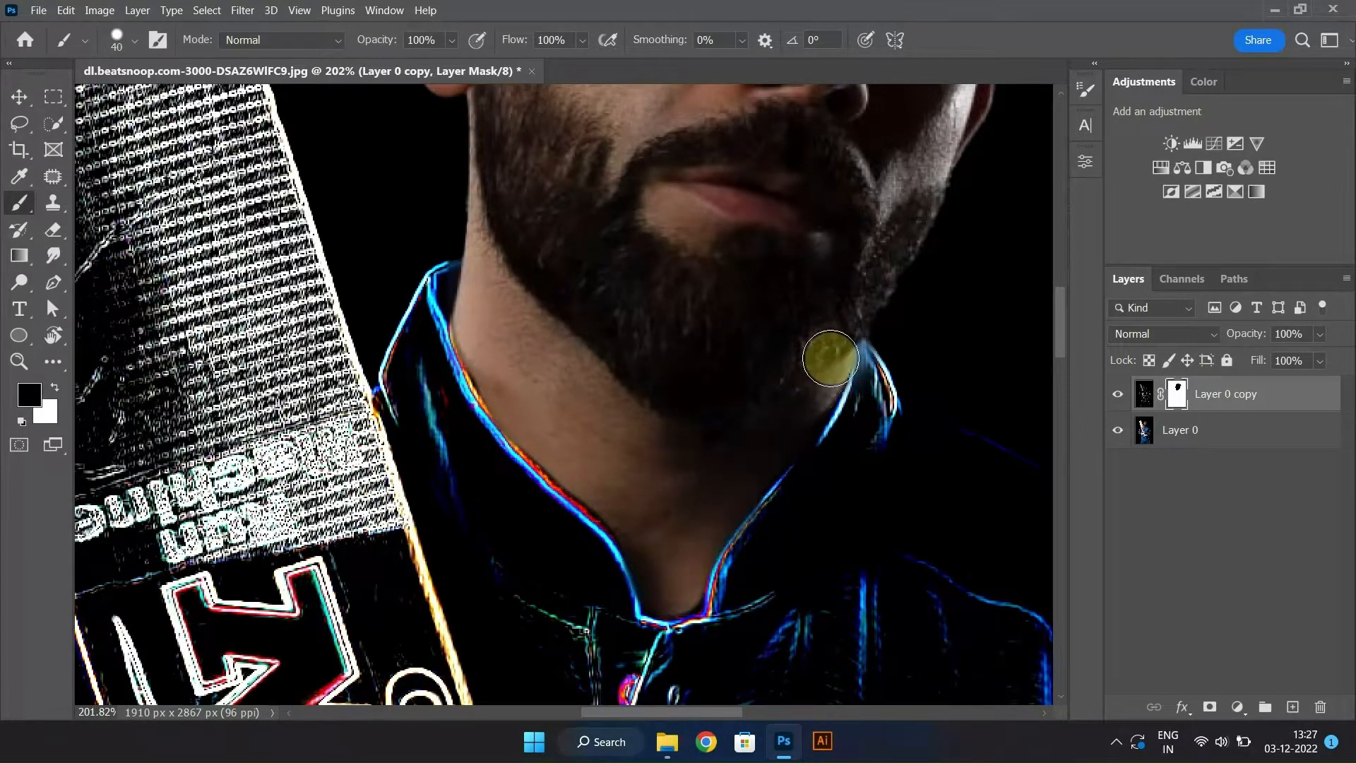
# Paint black on the mask over the untattooed arm, from the sleeve hem to the batting glove
pyautogui.scroll(-7, 689, 294)
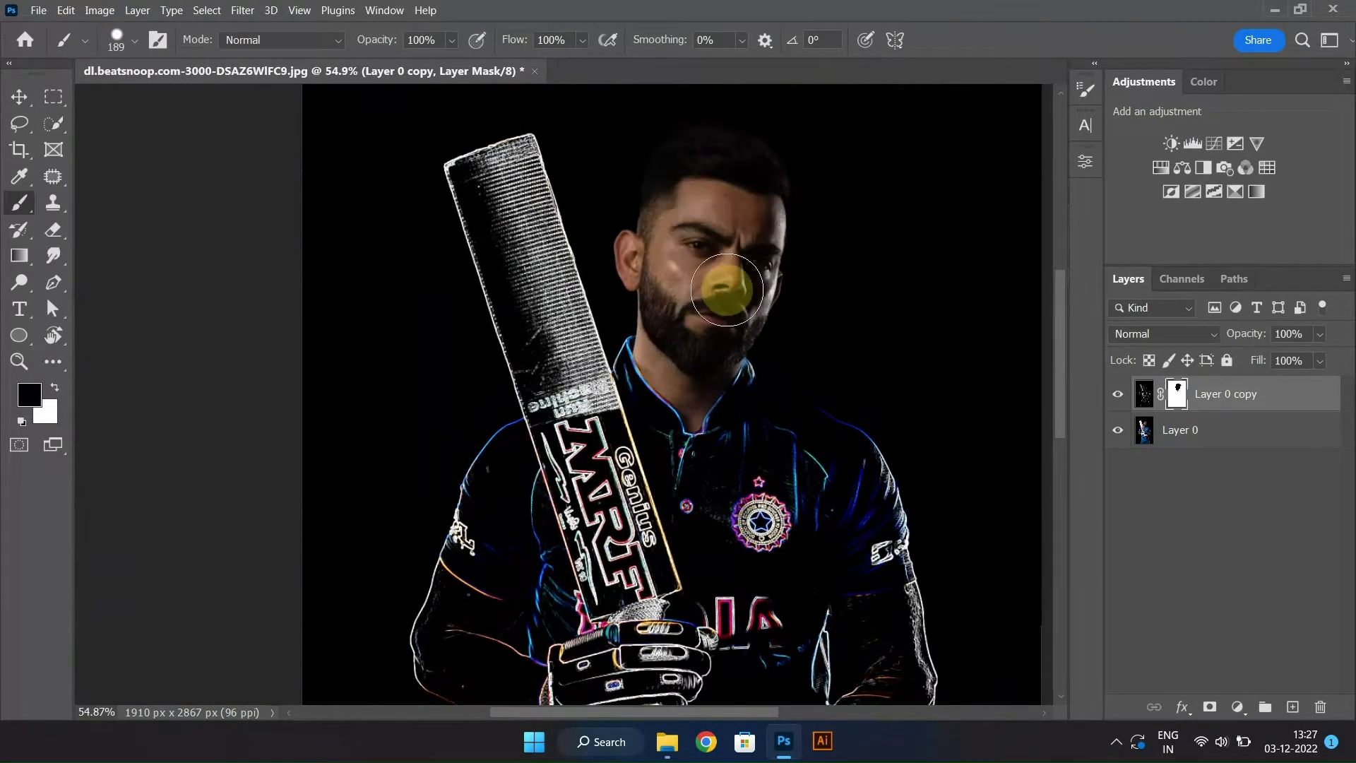
pyautogui.moveTo(677, 378); pyautogui.dragTo(629, 246)
pyautogui.scroll(4, 481, 551)
pyautogui.moveTo(342, 509)
pyautogui.mouseDown()
pyautogui.moveTo(376, 355)
pyautogui.moveTo(366, 325)
pyautogui.mouseUp()
pyautogui.scroll(5, 376, 355)
pyautogui.scroll(2, 375, 282)
pyautogui.moveTo(379, 264)
pyautogui.mouseDown()
pyautogui.moveTo(324, 142)
pyautogui.moveTo(339, 172)
pyautogui.moveTo(534, 300)
pyautogui.moveTo(396, 442)
pyautogui.moveTo(506, 468)
pyautogui.mouseUp()
pyautogui.scroll(6, 578, 476)
pyautogui.moveTo(595, 436); pyautogui.dragTo(519, 417)
pyautogui.moveTo(530, 303)
pyautogui.mouseDown()
pyautogui.moveTo(617, 332)
pyautogui.moveTo(663, 365)
pyautogui.moveTo(575, 318)
pyautogui.moveTo(664, 362)
pyautogui.moveTo(620, 471)
pyautogui.moveTo(624, 569)
pyautogui.moveTo(407, 543)
pyautogui.moveTo(598, 352)
pyautogui.moveTo(592, 391)
pyautogui.mouseUp()
# Refine the mask edge at the untattooed wrist with a small brush, restoring the shirt outline in white
pyautogui.scroll(5, 590, 385)
pyautogui.press('x')
pyautogui.moveTo(642, 260); pyautogui.dragTo(618, 259)
pyautogui.press('x')
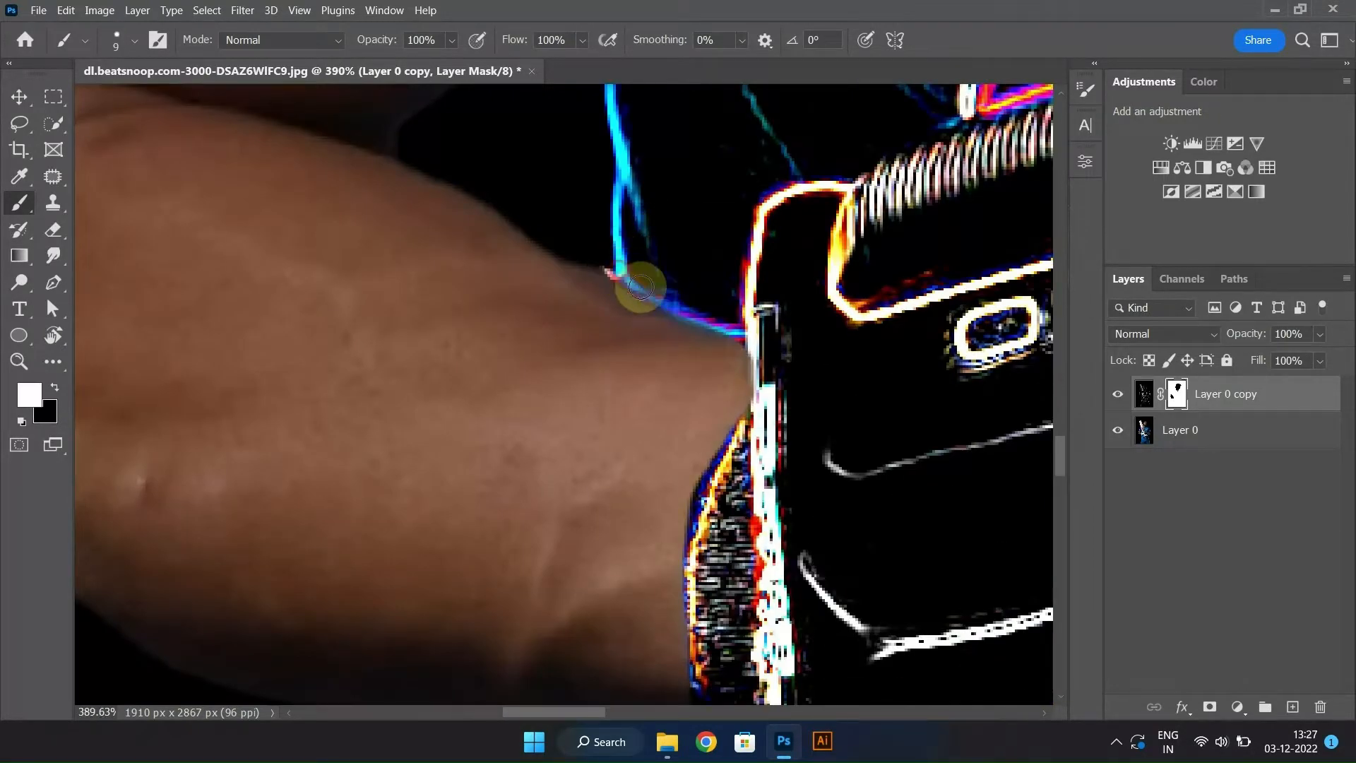
pyautogui.scroll(-2, 641, 286)
pyautogui.moveTo(654, 304); pyautogui.dragTo(719, 335)
pyautogui.press('x')
pyautogui.scroll(-18, 623, 322)
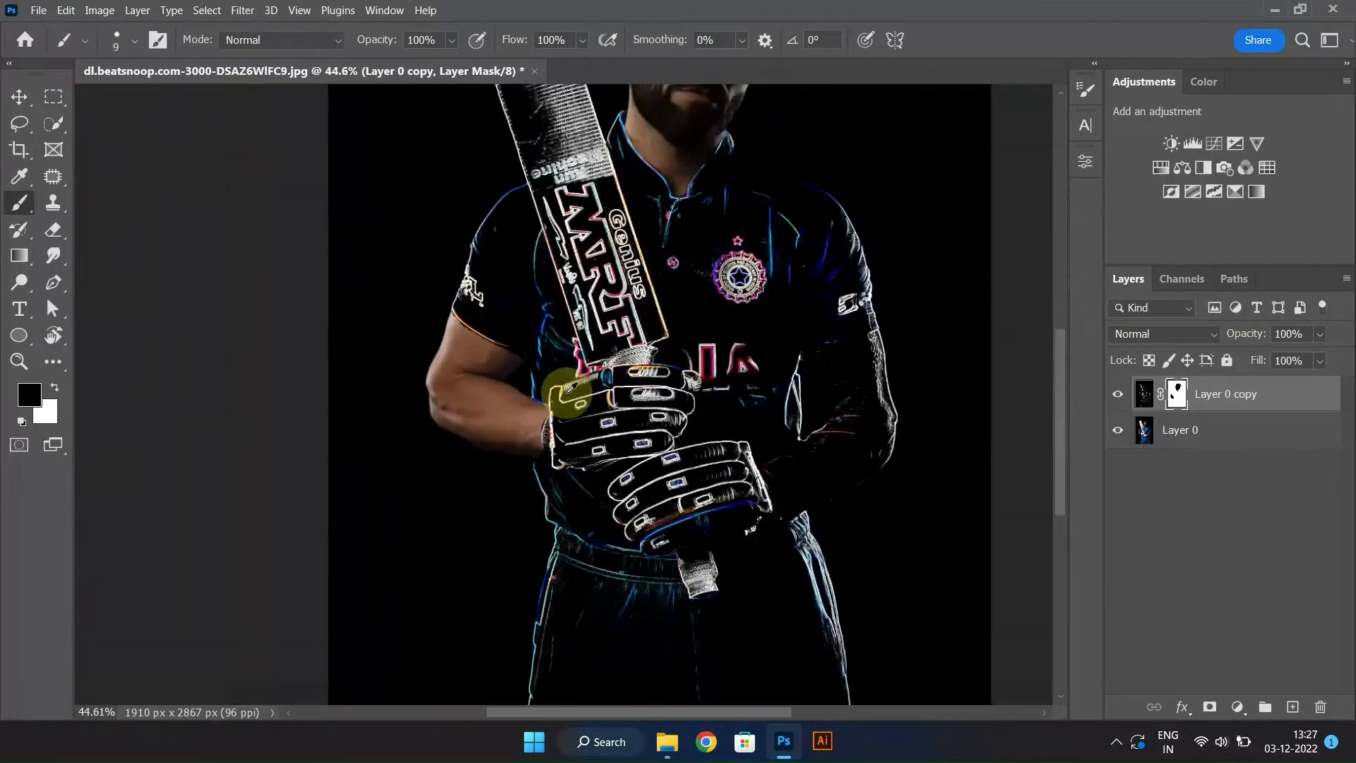
# Paint black on the mask over the tattooed arm between the sleeve and the glove, reducing the brush for the edges
pyautogui.scroll(12, 873, 472)
pyautogui.moveTo(476, 477); pyautogui.dragTo(492, 473)
pyautogui.moveTo(493, 472); pyautogui.dragTo(728, 320)
pyautogui.moveTo(667, 278)
pyautogui.mouseDown()
pyautogui.moveTo(691, 278)
pyautogui.moveTo(739, 191)
pyautogui.moveTo(689, 513)
pyautogui.mouseUp()
pyautogui.scroll(4, 517, 594)
pyautogui.moveTo(519, 442); pyautogui.dragTo(558, 558)
pyautogui.moveTo(557, 561); pyautogui.dragTo(565, 488)
pyautogui.press('[')
pyautogui.press('[')
pyautogui.press('[')
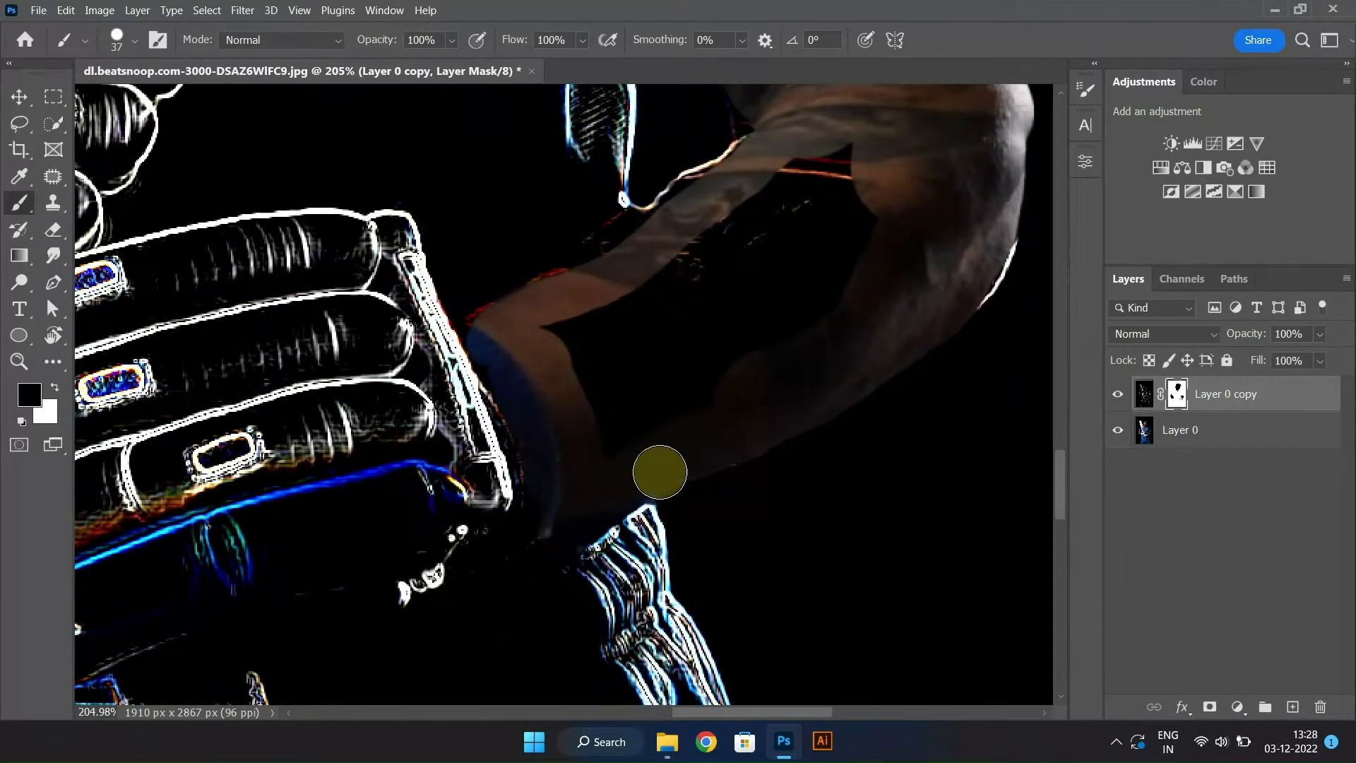
pyautogui.moveTo(660, 472)
pyautogui.mouseDown()
pyautogui.moveTo(551, 335)
pyautogui.moveTo(790, 213)
pyautogui.moveTo(671, 371)
pyautogui.moveTo(660, 345)
pyautogui.mouseUp()
# Clean up the leftover outline fragments along the tattooed forearm and elbow on the mask
pyautogui.scroll(-5, 824, 254)
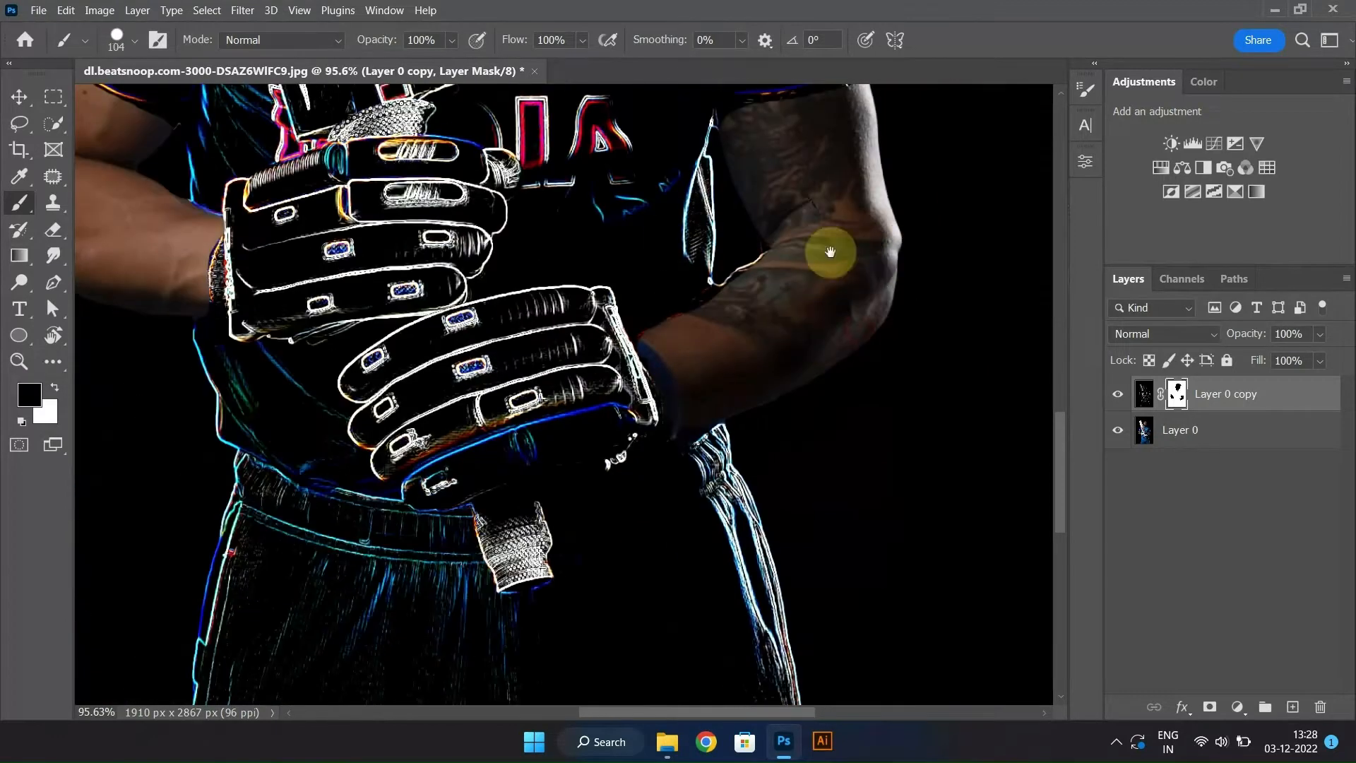
pyautogui.scroll(4, 714, 306)
pyautogui.press(']')
pyautogui.press(']')
pyautogui.press(']')
pyautogui.press(']')
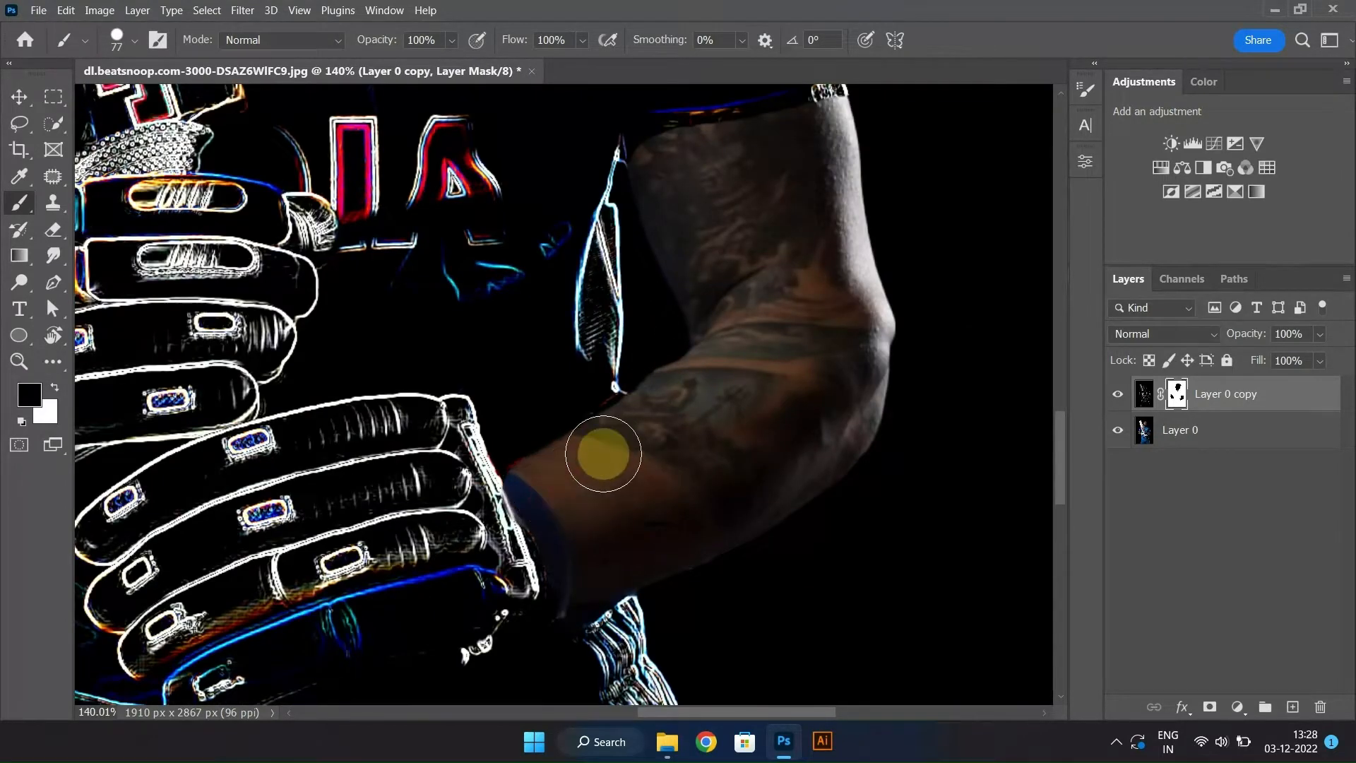
pyautogui.scroll(3, 636, 455)
pyautogui.scroll(-4, 768, 363)
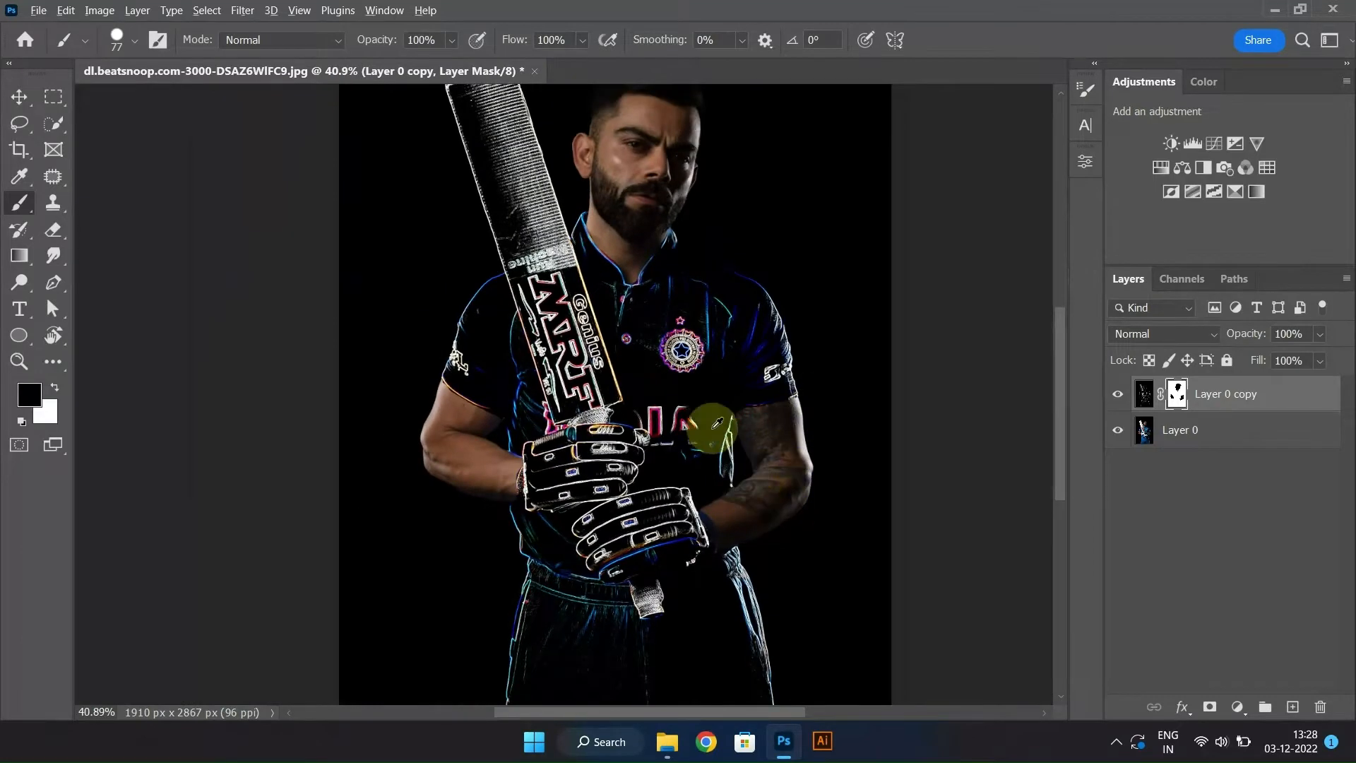
pyautogui.scroll(-2, 693, 368)
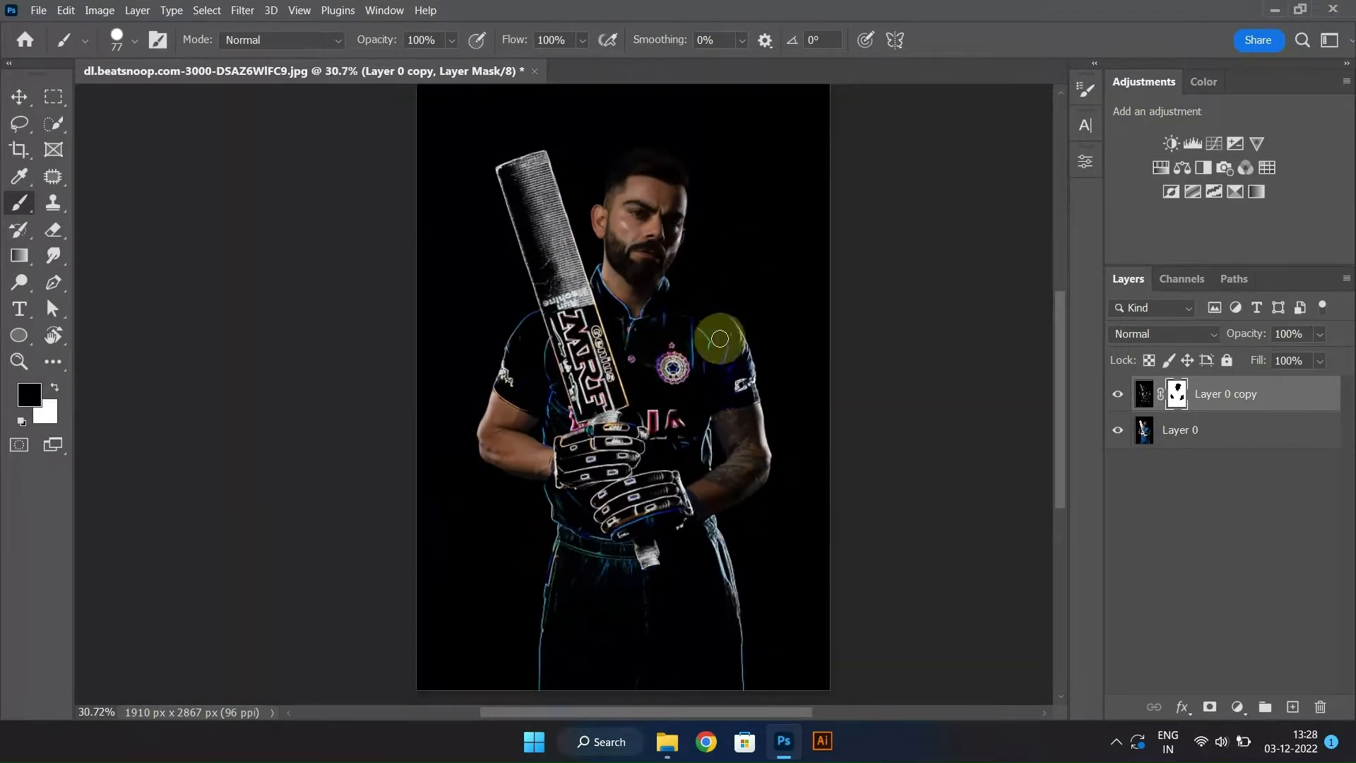
# Trace the ribbed upper face of the bat with the Pen tool, ending just above the MRF lettering
pyautogui.scroll(5, 523, 256)
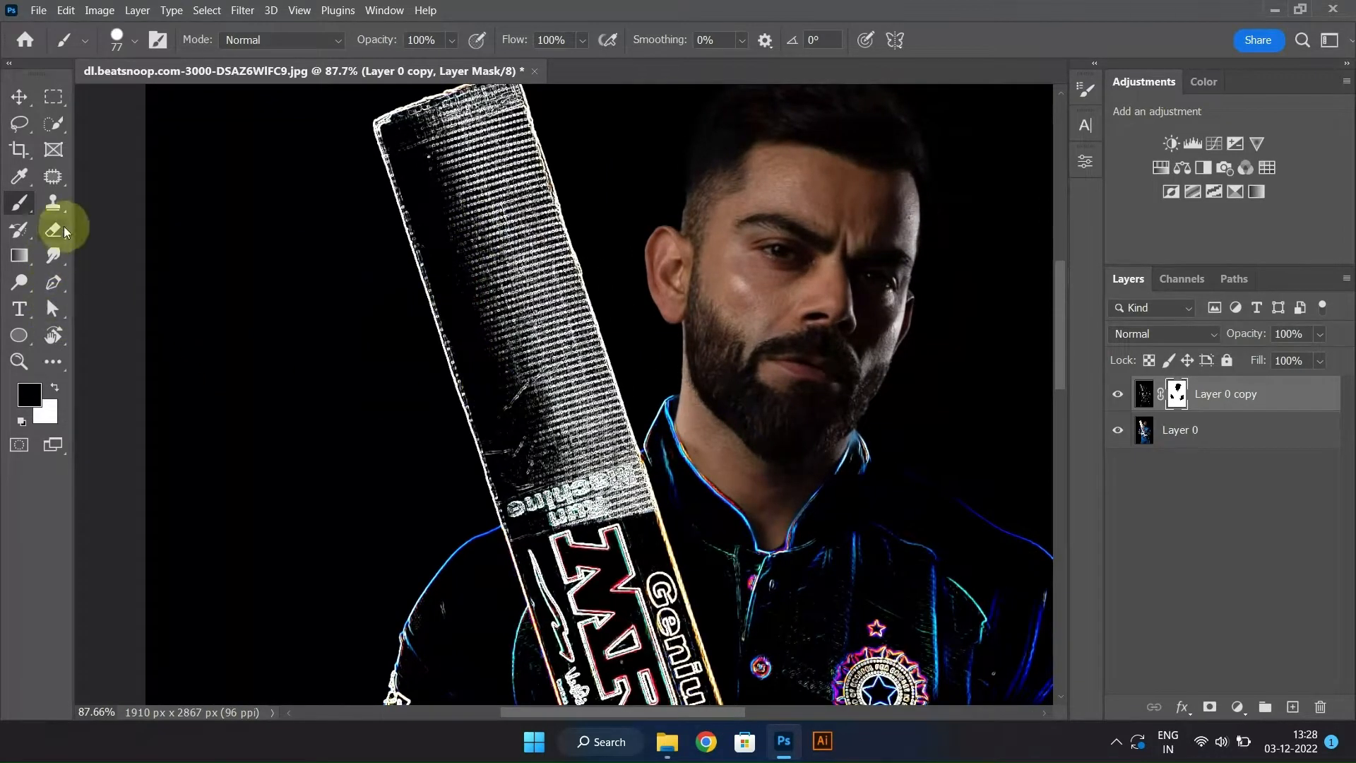
pyautogui.click(53, 282)
pyautogui.scroll(2, 435, 391)
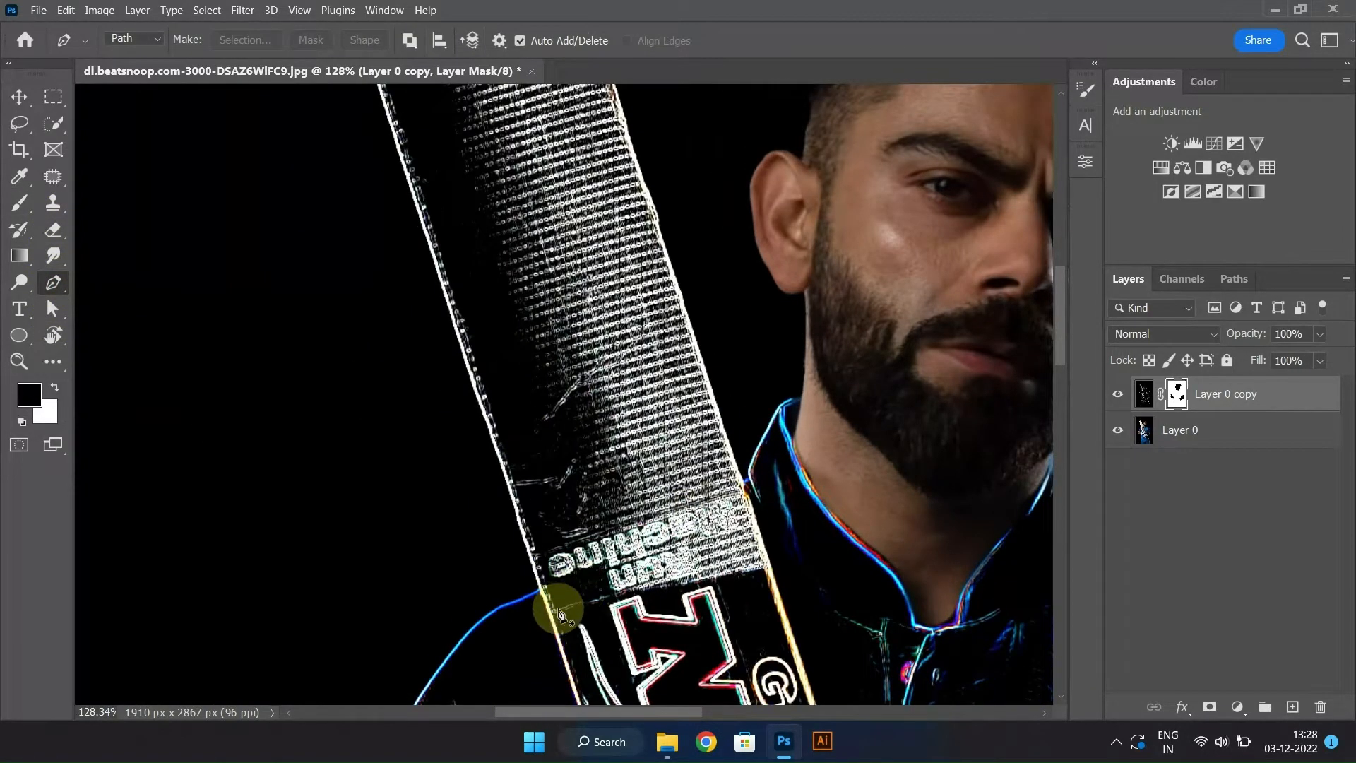
pyautogui.scroll(2, 434, 167)
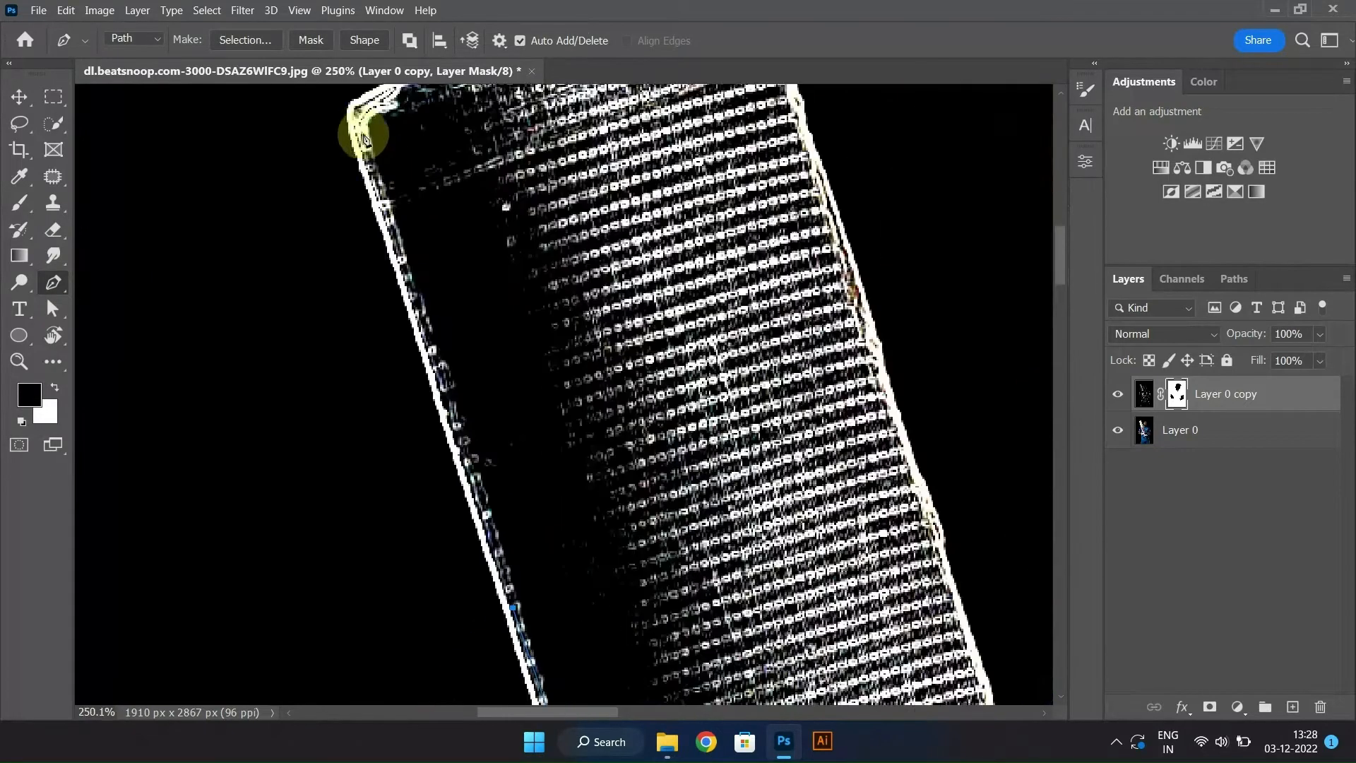
pyautogui.moveTo(356, 115); pyautogui.dragTo(379, 230)
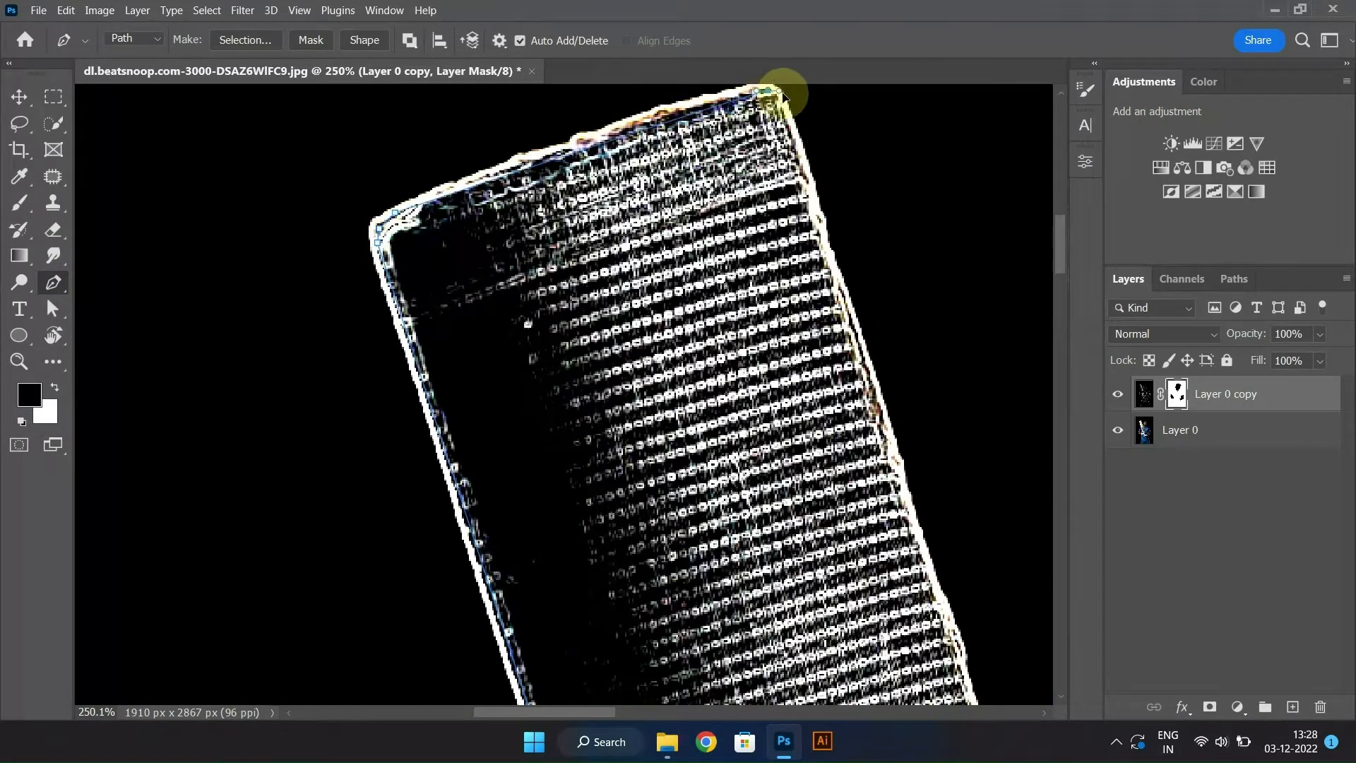
pyautogui.moveTo(878, 455); pyautogui.dragTo(750, 401)
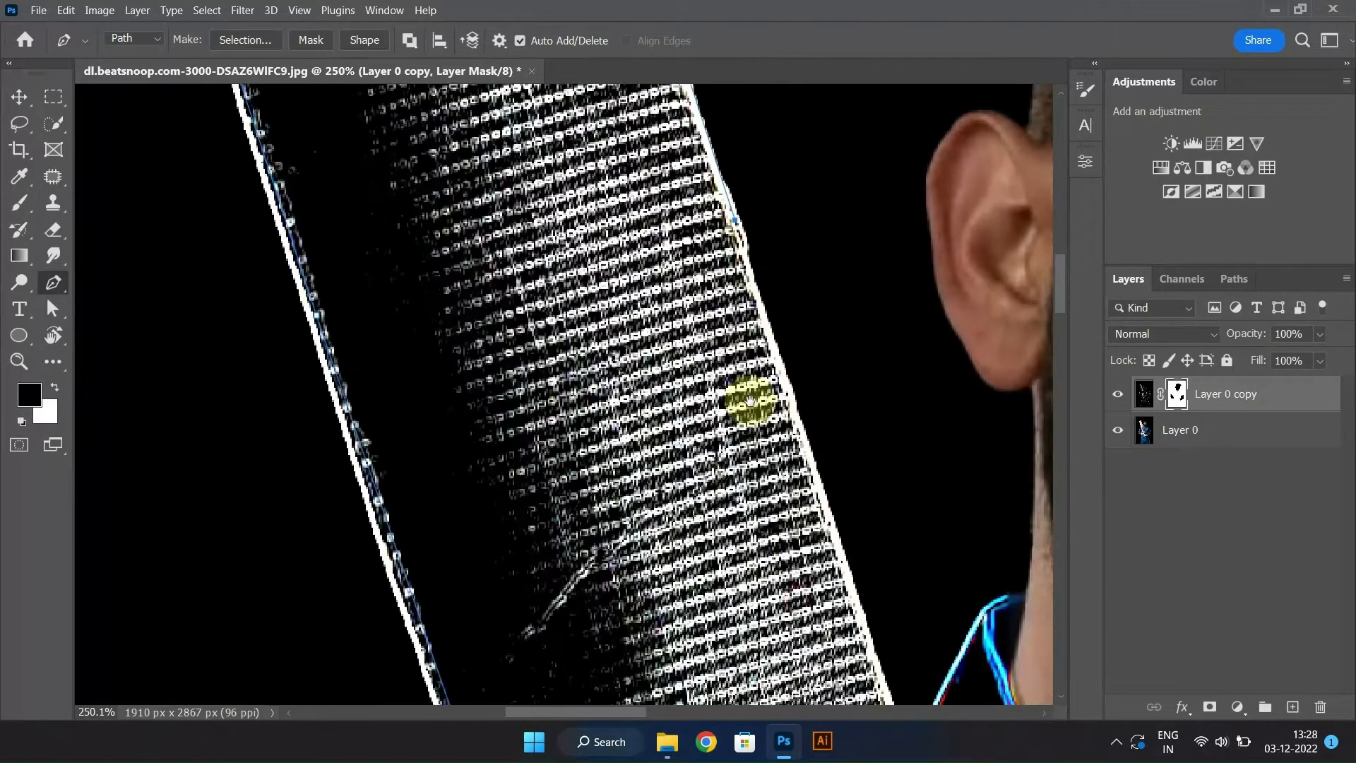
pyautogui.moveTo(757, 491); pyautogui.dragTo(717, 288)
pyautogui.moveTo(883, 565); pyautogui.dragTo(862, 468)
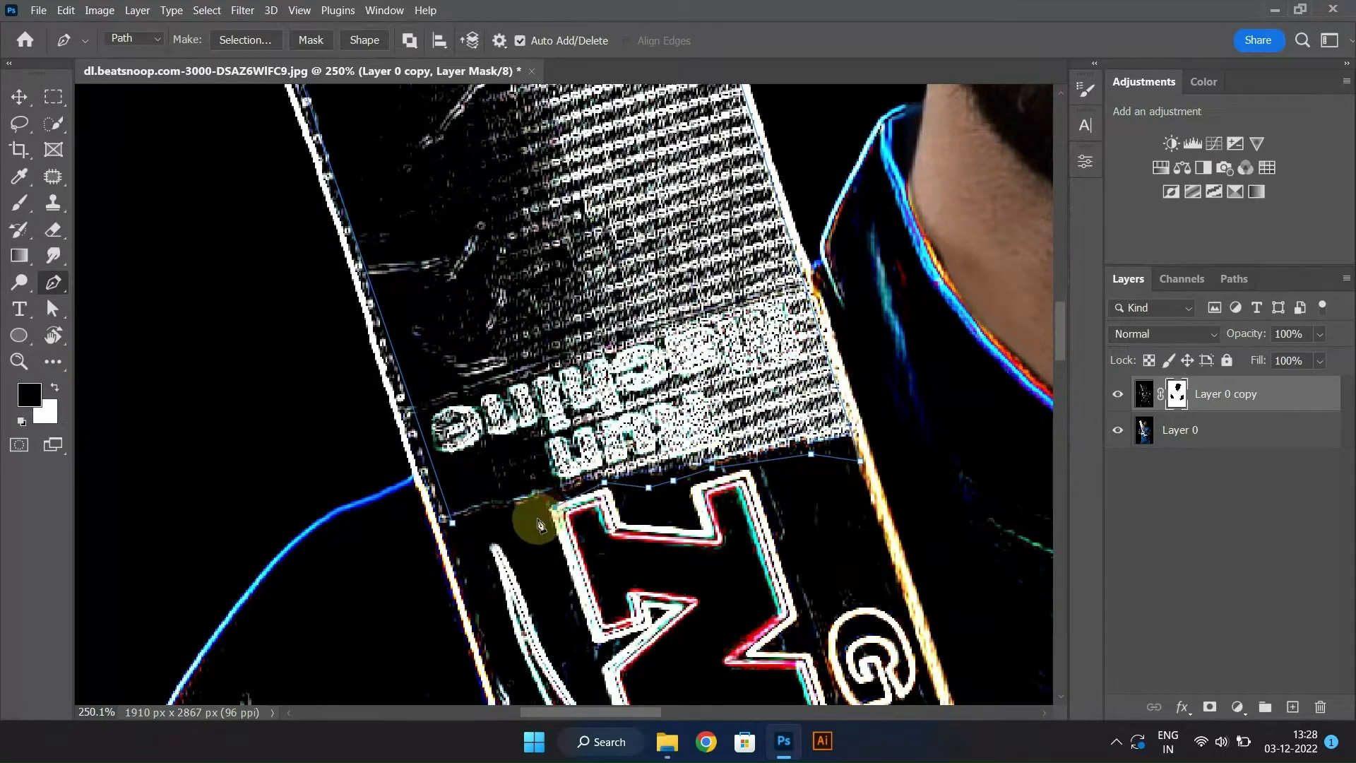
# Convert the traced bat path into a selection, paint it black on a new layer, deselect, and clean up around the filled area
pyautogui.click(257, 46)
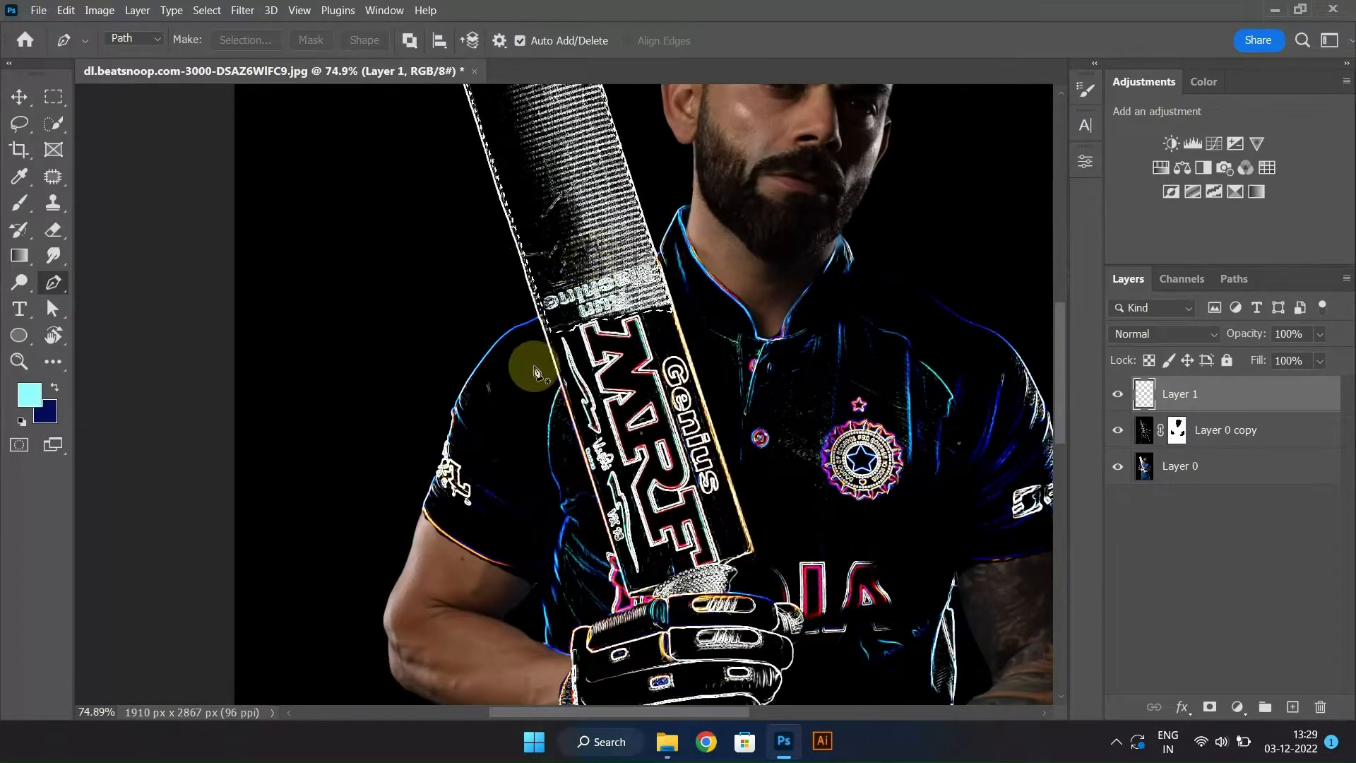
pyautogui.press('b')
pyautogui.keyDown('alt'); pyautogui.click(657, 325); pyautogui.keyUp('alt')
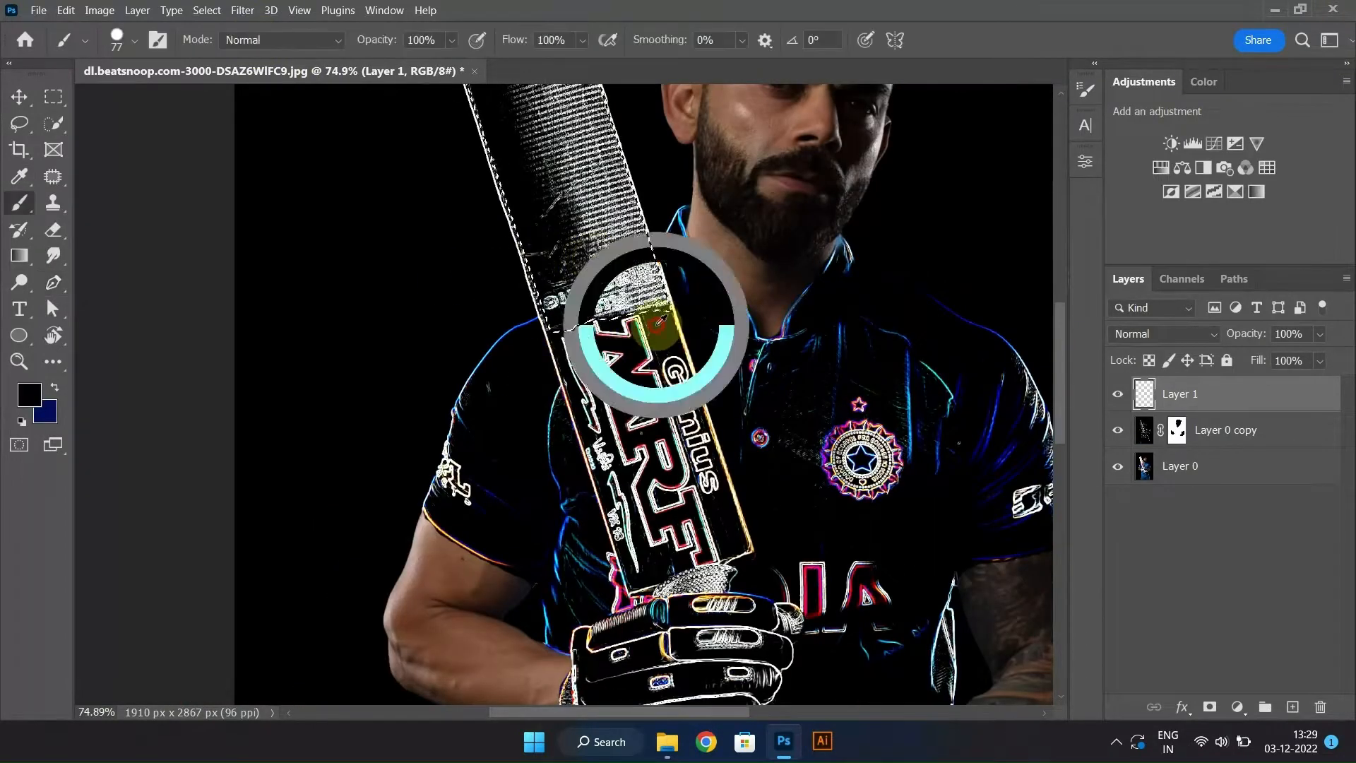
pyautogui.scroll(3, 560, 360)
pyautogui.scroll(-4, 560, 362)
pyautogui.keyDown('alt'); pyautogui.rightClick(527, 327); pyautogui.keyUp('alt')
pyautogui.moveTo(471, 228)
pyautogui.mouseDown()
pyautogui.moveTo(600, 155)
pyautogui.moveTo(518, 388)
pyautogui.moveTo(687, 429)
pyautogui.mouseUp()
pyautogui.hotkey('ctrl', 'd')
pyautogui.scroll(9, 592, 411)
pyautogui.keyDown('alt'); pyautogui.rightClick(605, 425); pyautogui.keyUp('alt')
pyautogui.scroll(-12, 524, 382)
pyautogui.moveTo(579, 415); pyautogui.dragTo(603, 381)
pyautogui.scroll(-2, 603, 381)
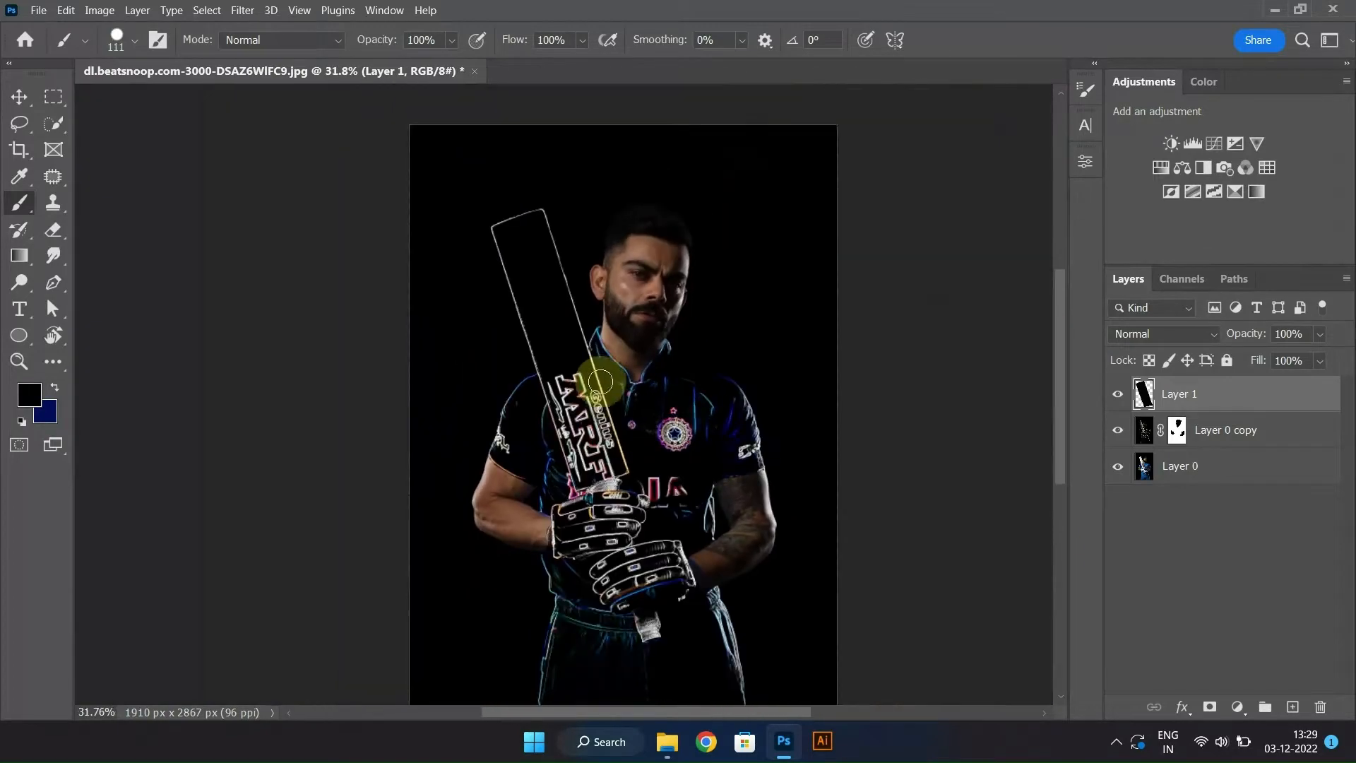
# Create a new layer, sample the bright red of the MRF outline, and paint soft red strokes over the upper M
pyautogui.scroll(3, 659, 387)
pyautogui.moveTo(644, 442); pyautogui.dragTo(611, 389)
pyautogui.scroll(-2, 658, 390)
pyautogui.scroll(1, 657, 393)
pyautogui.scroll(5, 609, 388)
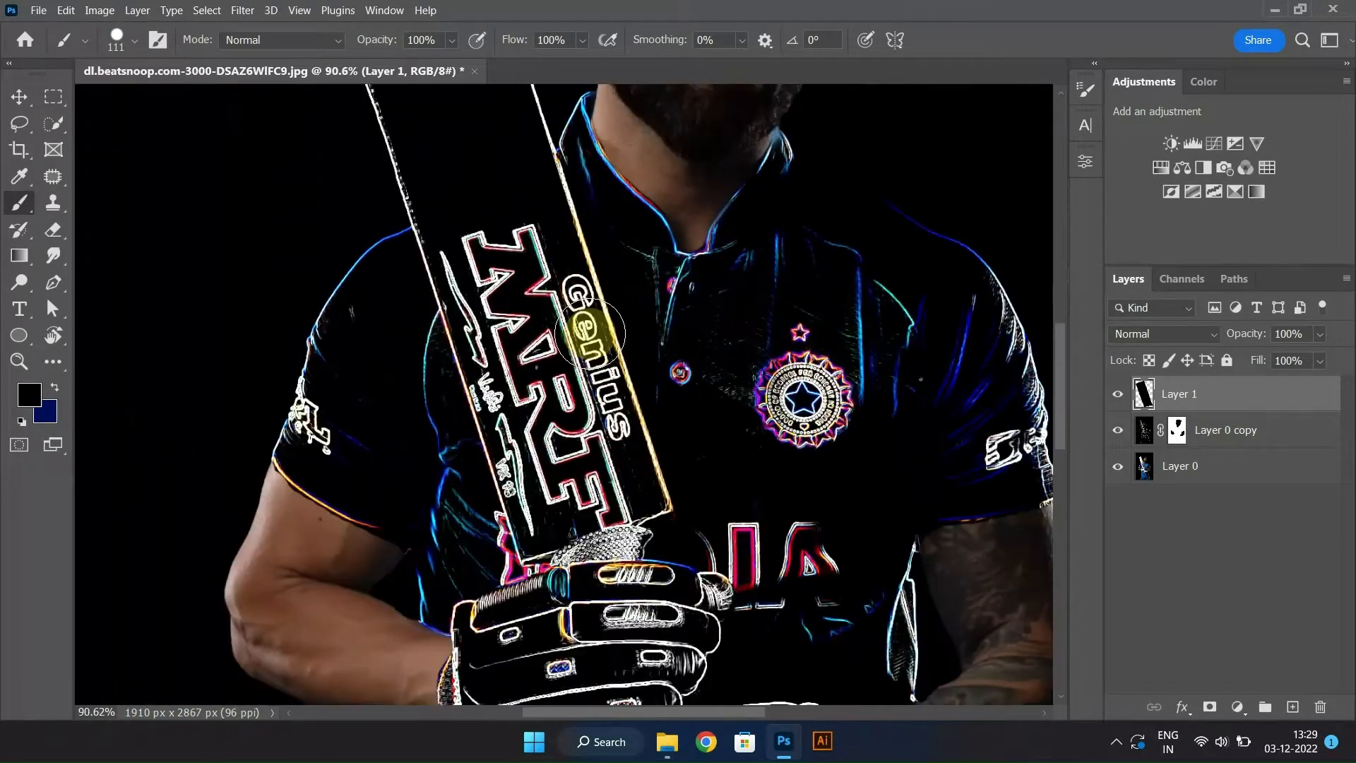
pyautogui.hotkey('ctrl', 'shift', 'alt', 'n')
pyautogui.scroll(10, 593, 343)
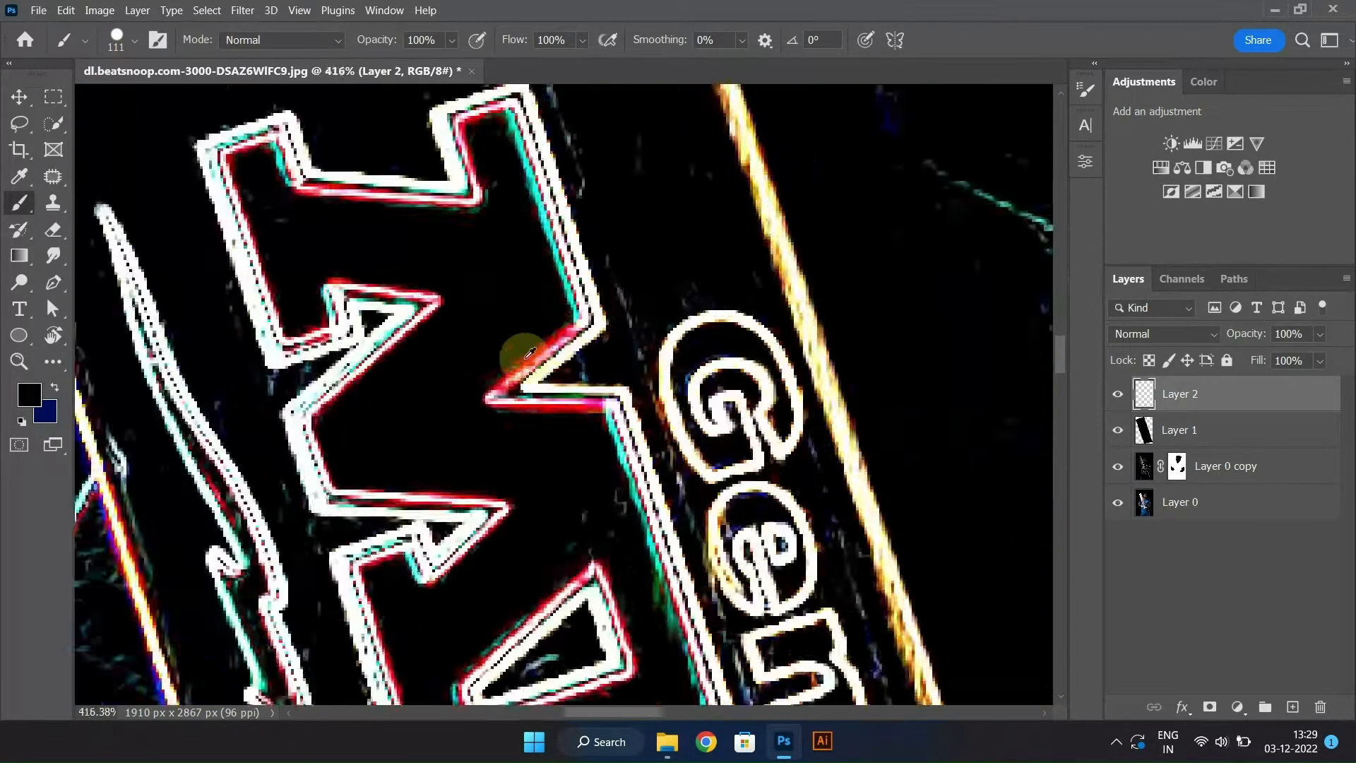
pyautogui.keyDown('alt'); pyautogui.click(563, 340); pyautogui.keyUp('alt')
pyautogui.moveTo(596, 405)
pyautogui.mouseDown()
pyautogui.moveTo(519, 367)
pyautogui.moveTo(610, 309)
pyautogui.mouseUp()
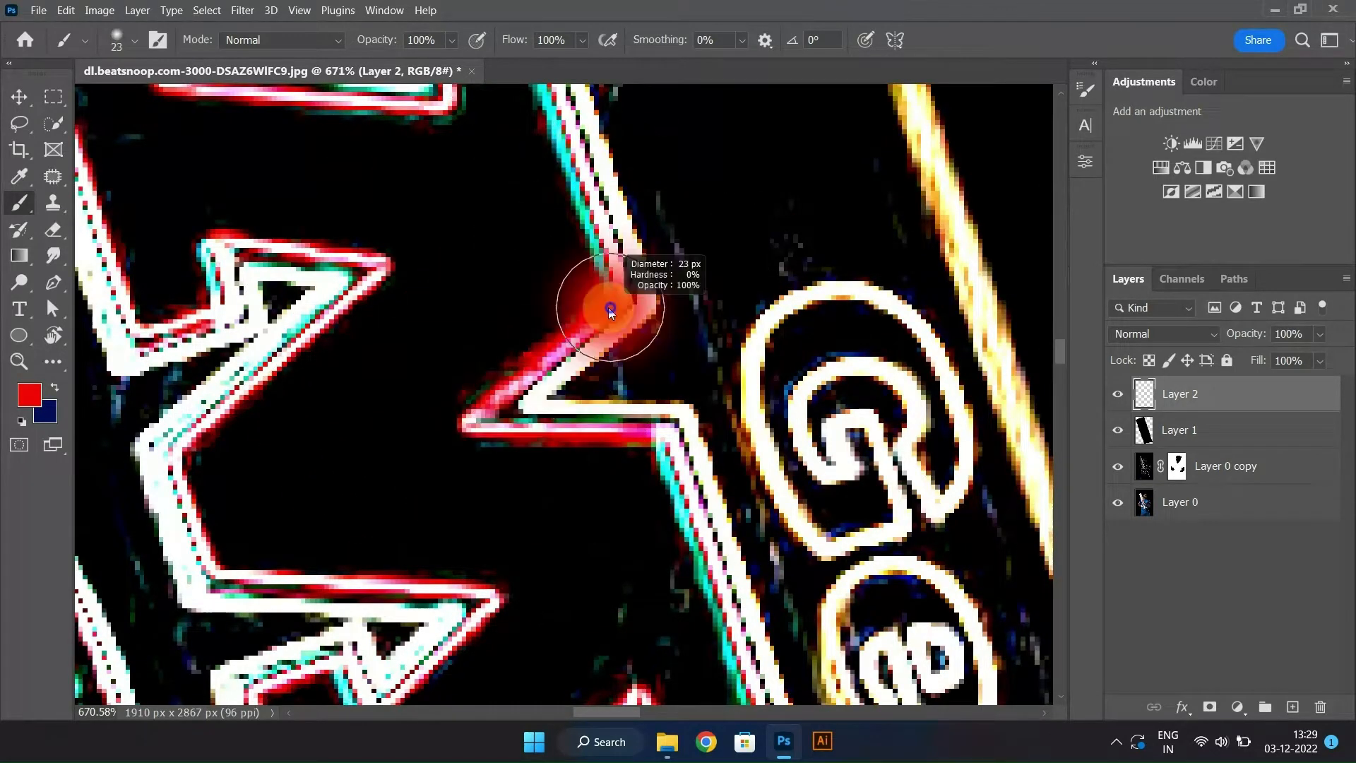
pyautogui.scroll(-10, 582, 374)
pyautogui.moveTo(374, 241)
pyautogui.mouseDown()
pyautogui.moveTo(424, 223)
pyautogui.moveTo(442, 285)
pyautogui.moveTo(554, 296)
pyautogui.moveTo(615, 285)
pyautogui.moveTo(584, 204)
pyautogui.moveTo(679, 184)
pyautogui.moveTo(772, 450)
pyautogui.moveTo(676, 519)
pyautogui.moveTo(781, 530)
pyautogui.mouseUp()
pyautogui.scroll(6, 390, 243)
pyautogui.scroll(-9, 782, 530)
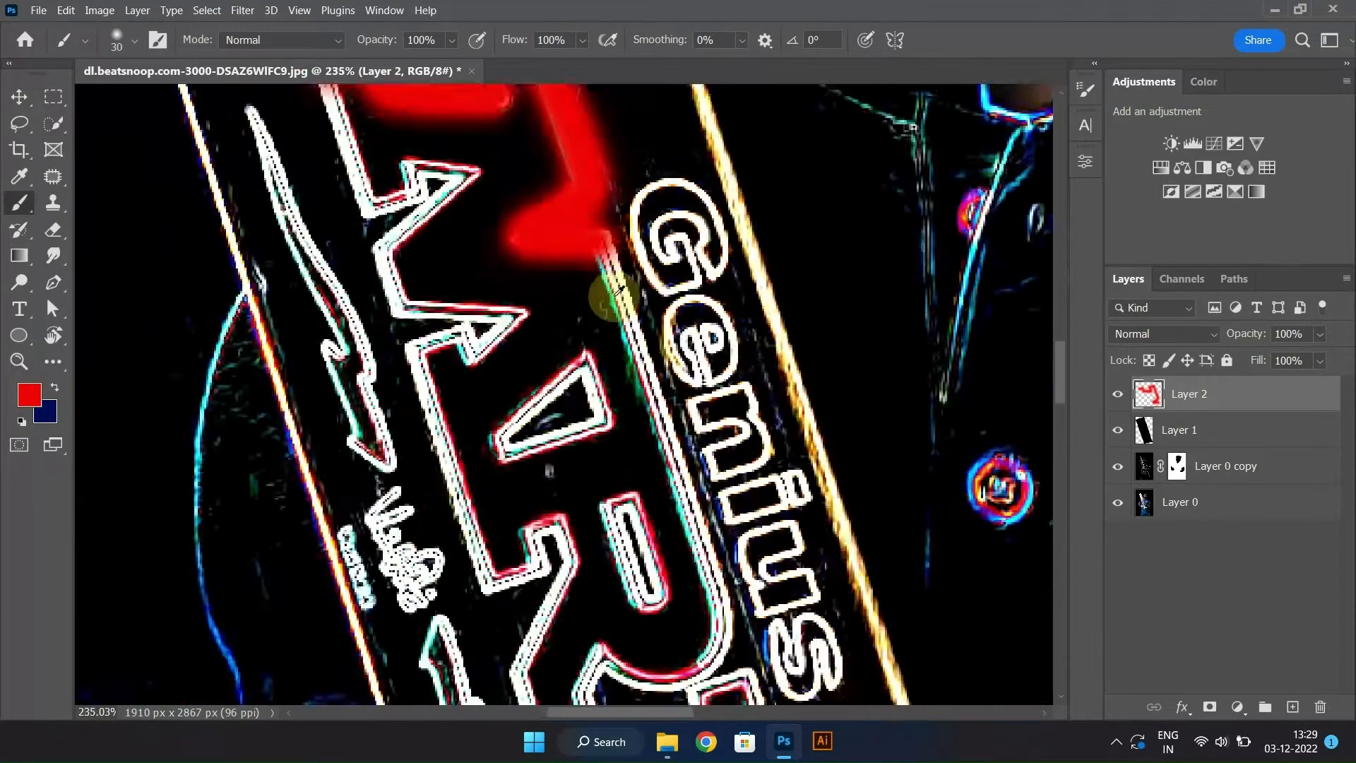
# Paint red along the MRF lettering's edge facing the Genius text, continuing down over the R and F
pyautogui.moveTo(608, 266); pyautogui.dragTo(614, 452)
pyautogui.hotkey('ctrl', 'z')
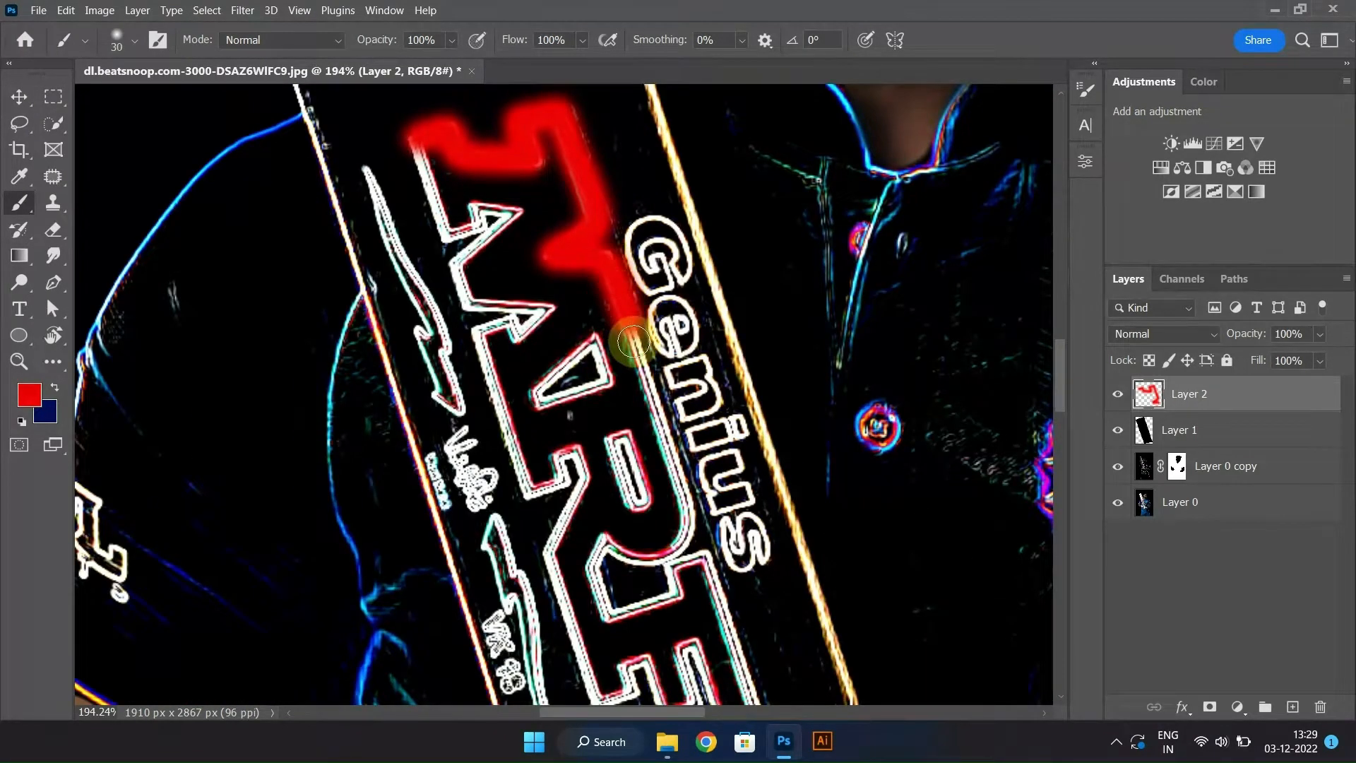
pyautogui.moveTo(610, 542); pyautogui.dragTo(595, 571)
pyautogui.moveTo(613, 563); pyautogui.dragTo(535, 280)
pyautogui.moveTo(635, 313); pyautogui.dragTo(683, 462)
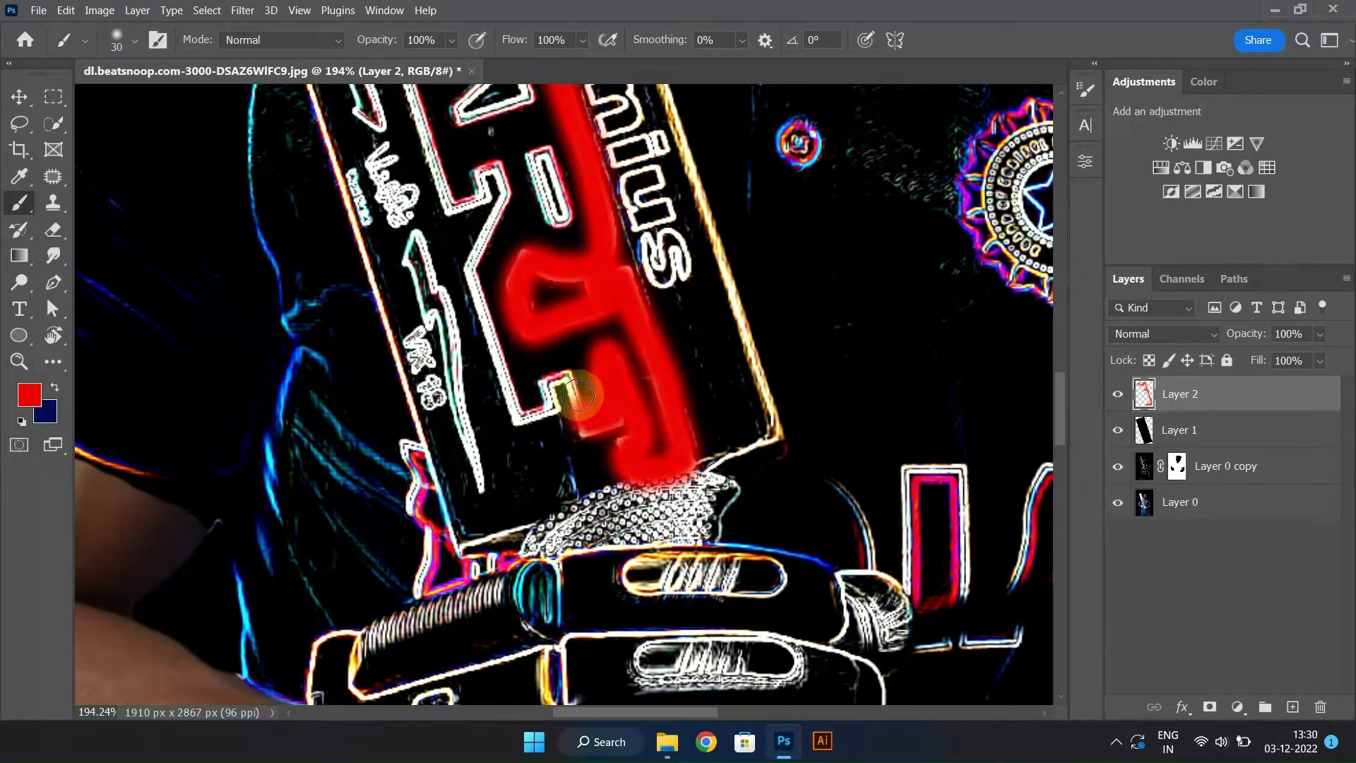
# Paint red along the opposite edge of the MRF lettering and fill the openings inside the letters
pyautogui.moveTo(513, 389); pyautogui.dragTo(472, 230)
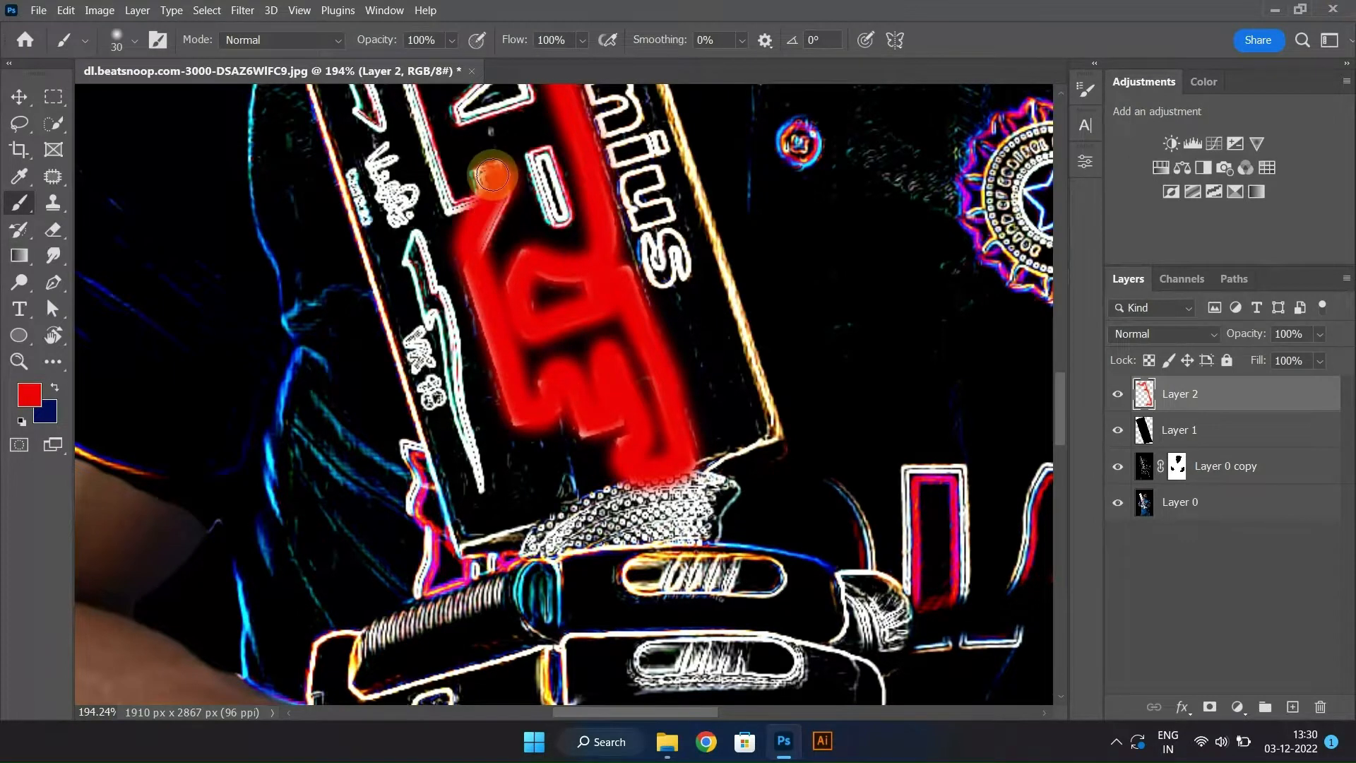
pyautogui.moveTo(493, 174)
pyautogui.mouseDown()
pyautogui.moveTo(515, 342)
pyautogui.moveTo(556, 431)
pyautogui.mouseUp()
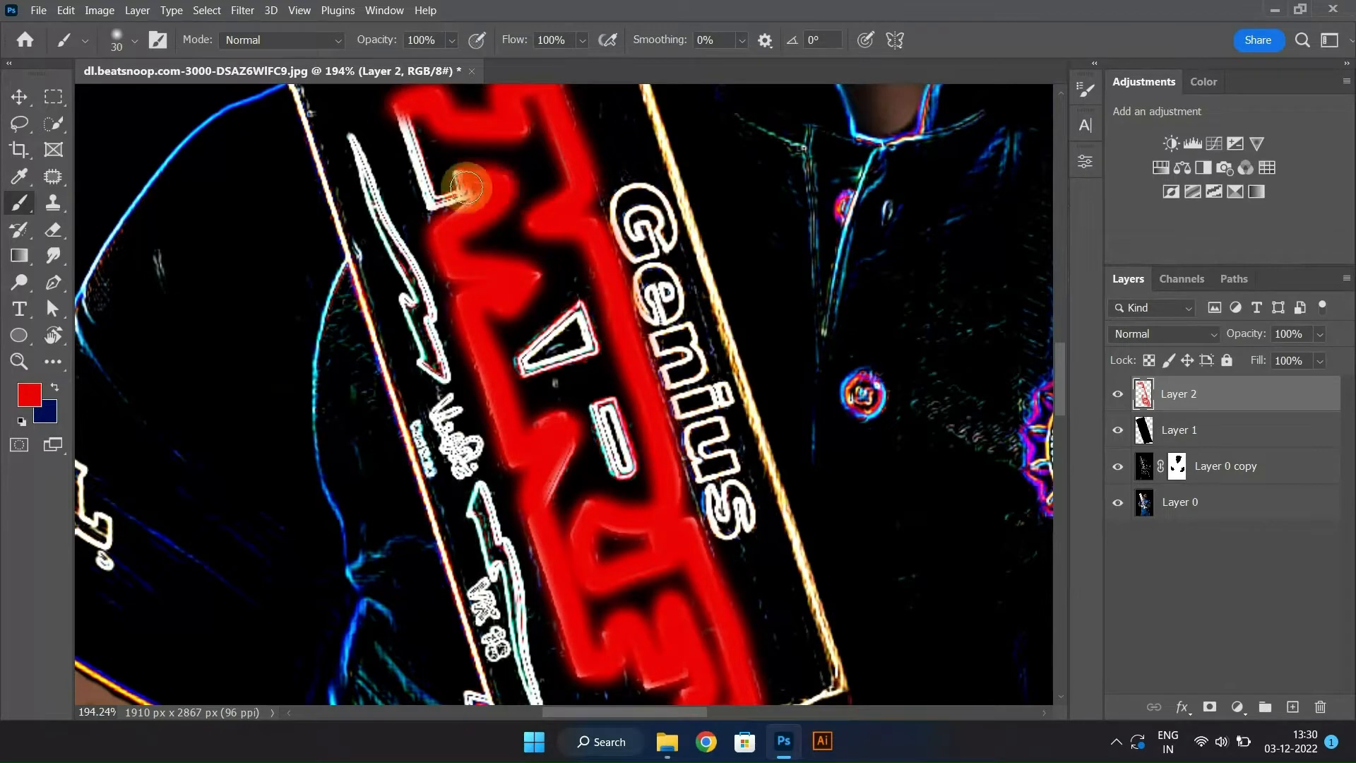
pyautogui.scroll(2, 588, 383)
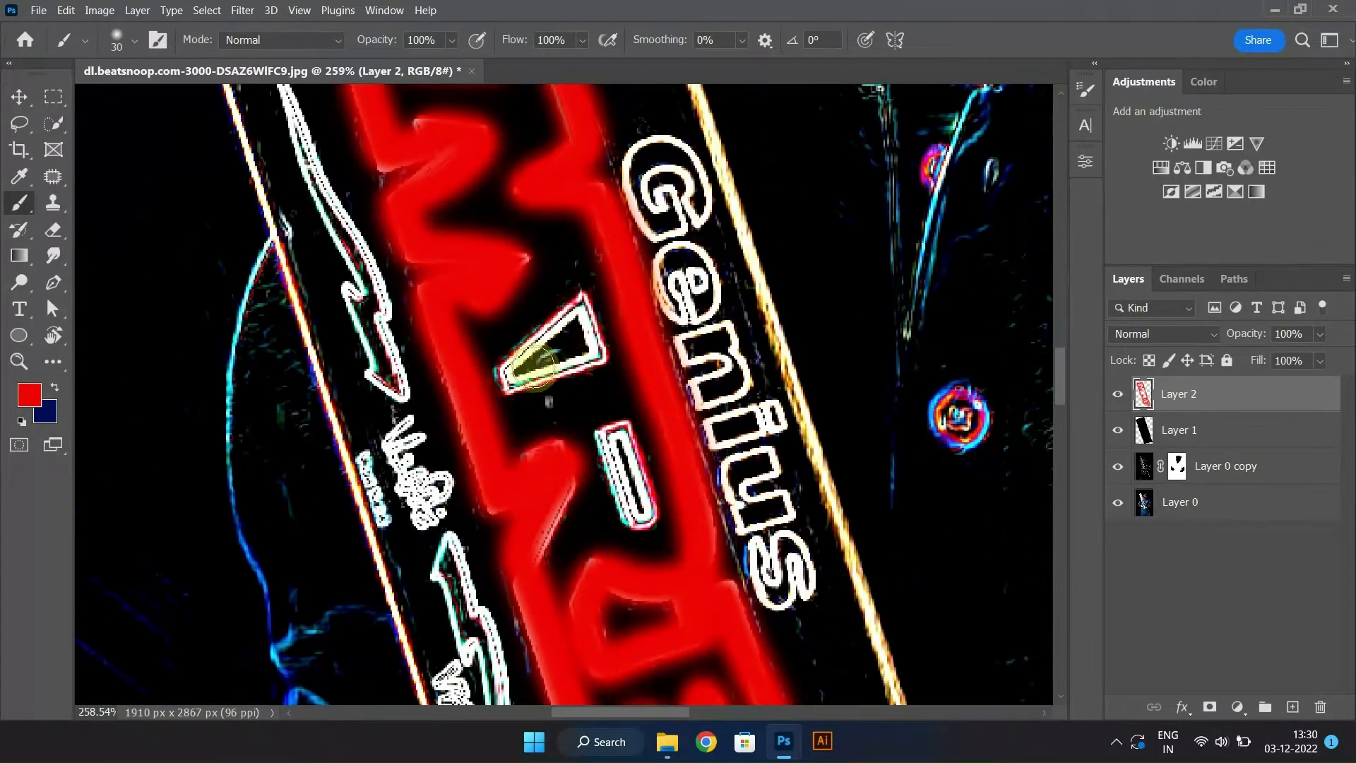
pyautogui.moveTo(517, 365)
pyautogui.mouseDown()
pyautogui.moveTo(571, 304)
pyautogui.moveTo(589, 336)
pyautogui.mouseUp()
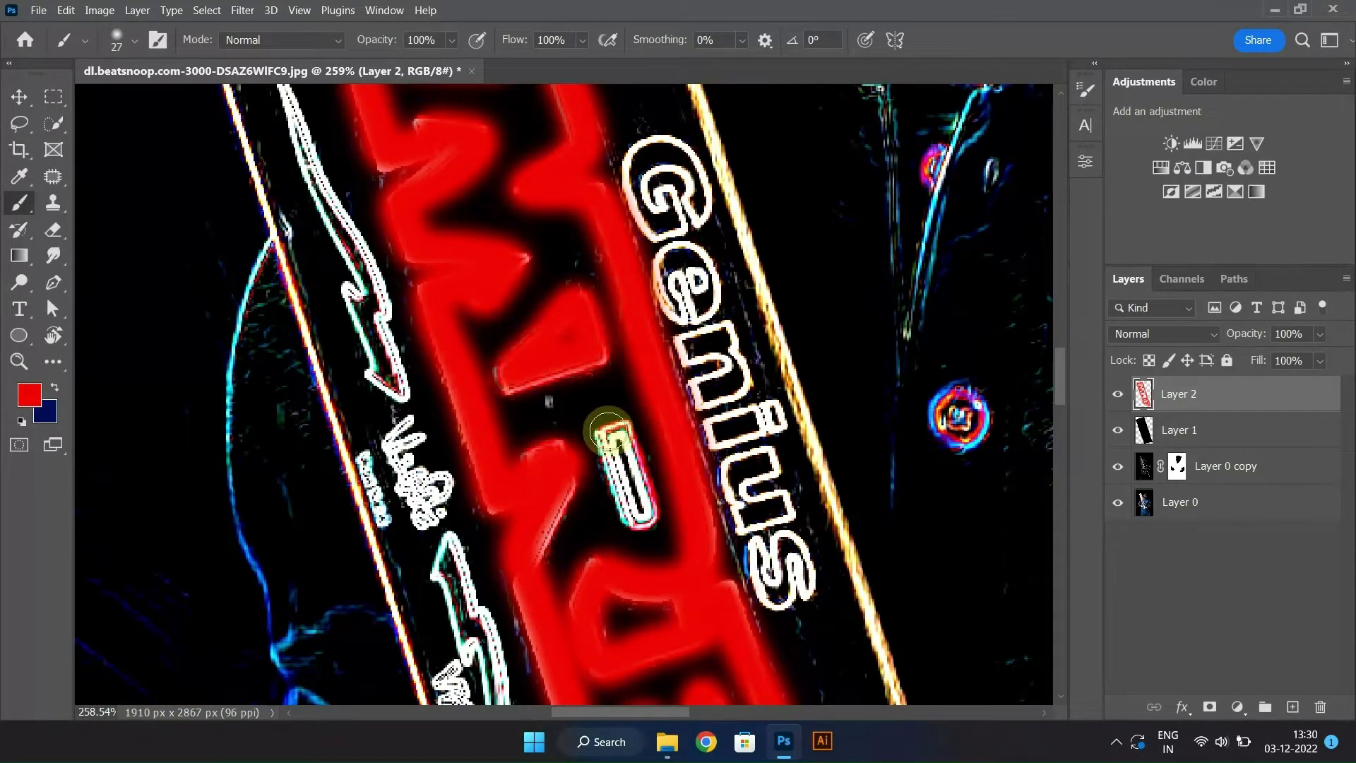
# Set the red paint layer's blending mode to Linear Dodge (Add)
pyautogui.scroll(-5, 664, 389)
pyautogui.click(1163, 334)
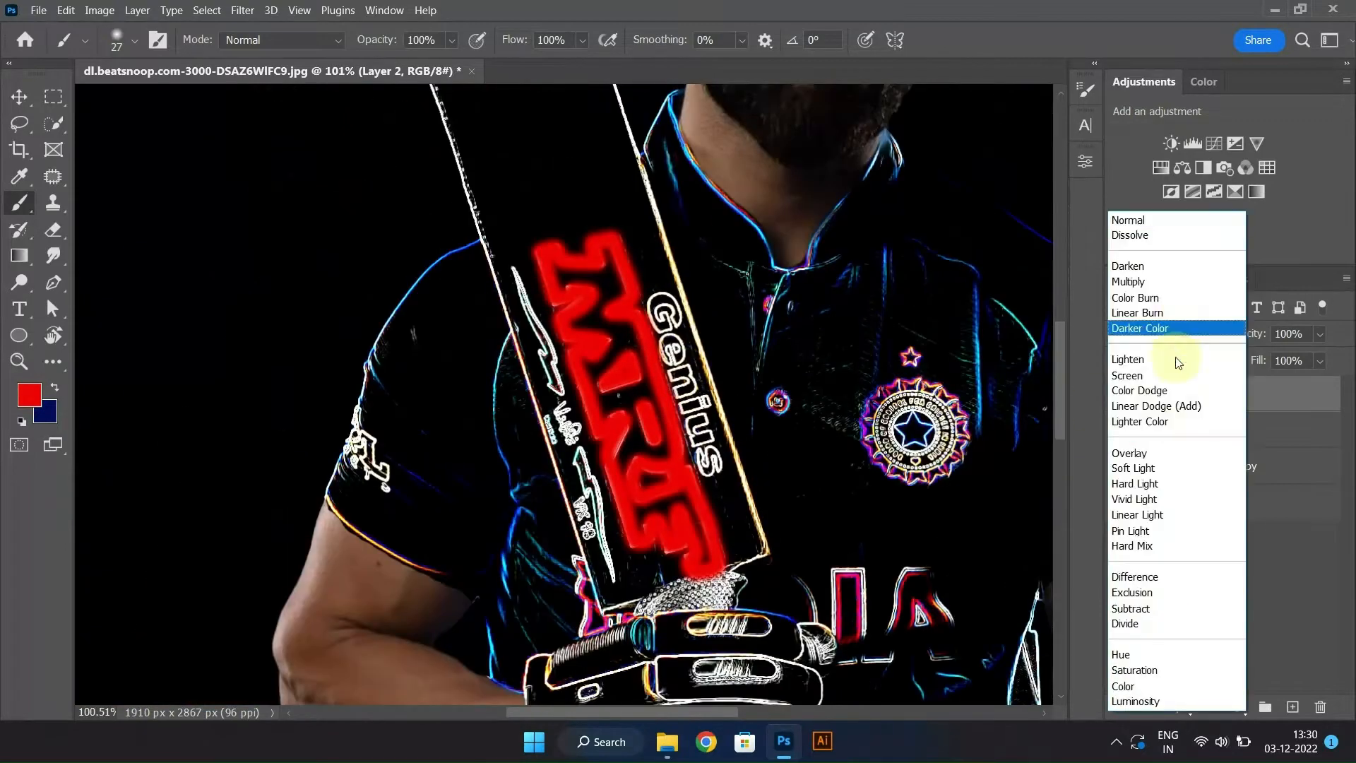
pyautogui.click(1177, 400)
# Paint red over the visible I and A of the team name on the shirt
pyautogui.scroll(-4, 719, 387)
pyautogui.scroll(8, 738, 509)
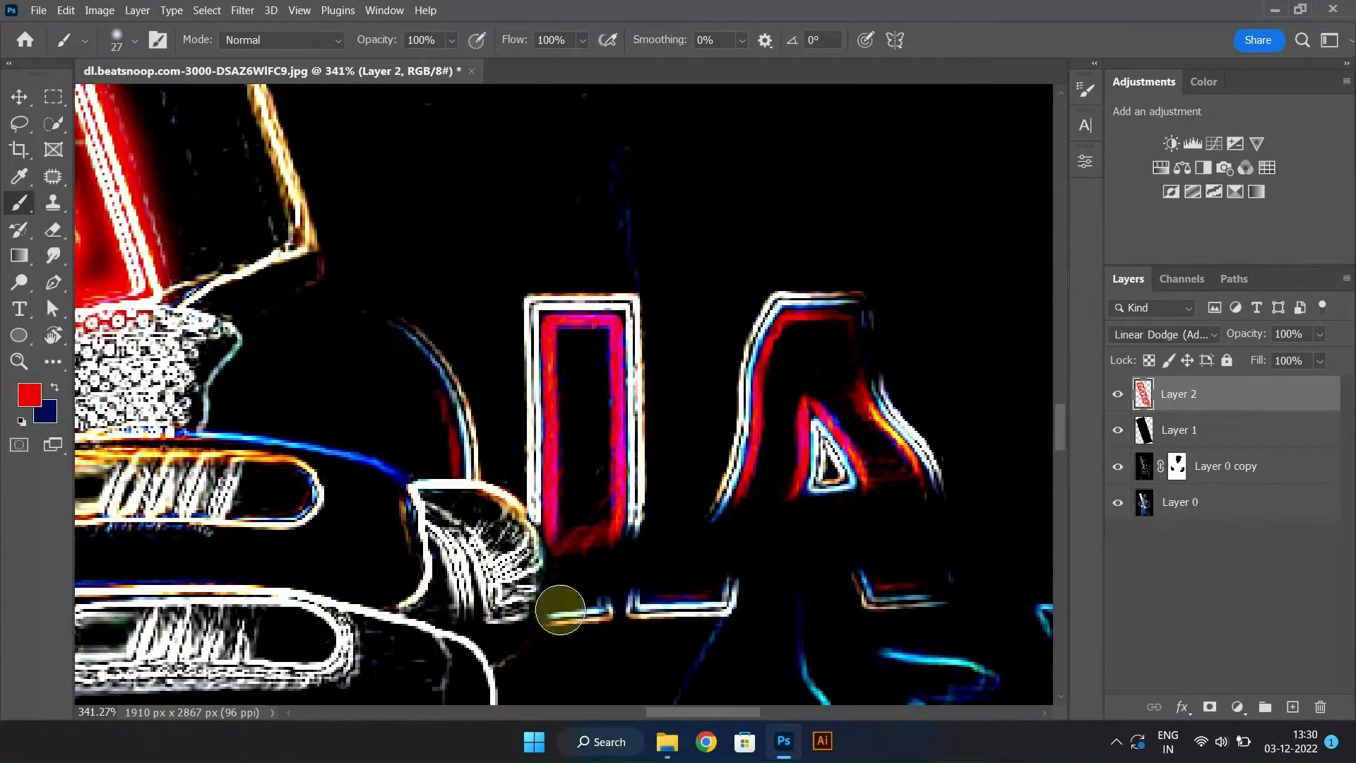
pyautogui.moveTo(561, 609)
pyautogui.mouseDown()
pyautogui.moveTo(534, 317)
pyautogui.moveTo(605, 310)
pyautogui.moveTo(627, 593)
pyautogui.moveTo(555, 617)
pyautogui.moveTo(627, 606)
pyautogui.moveTo(732, 474)
pyautogui.moveTo(767, 285)
pyautogui.moveTo(857, 366)
pyautogui.moveTo(931, 574)
pyautogui.moveTo(849, 537)
pyautogui.moveTo(765, 570)
pyautogui.moveTo(806, 445)
pyautogui.moveTo(857, 487)
pyautogui.moveTo(897, 411)
pyautogui.moveTo(939, 522)
pyautogui.mouseUp()
pyautogui.moveTo(503, 524); pyautogui.dragTo(628, 449)
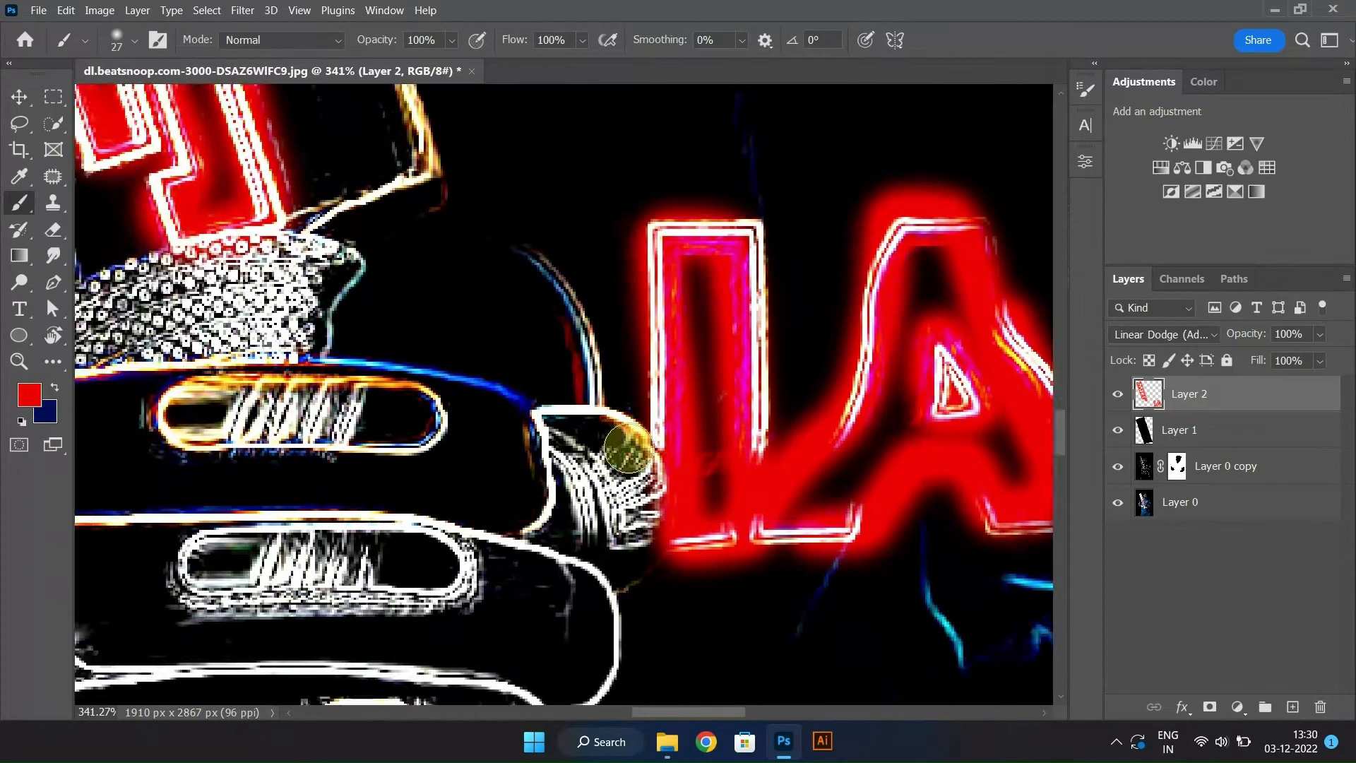
# Paint red over the shirt letter fragment showing between the bat's lower corner and the upper glove, using a 20 px brush
pyautogui.scroll(-5, 627, 449)
pyautogui.scroll(6, 396, 431)
pyautogui.moveTo(379, 185)
pyautogui.mouseDown()
pyautogui.moveTo(375, 309)
pyautogui.moveTo(400, 453)
pyautogui.moveTo(482, 472)
pyautogui.mouseUp()
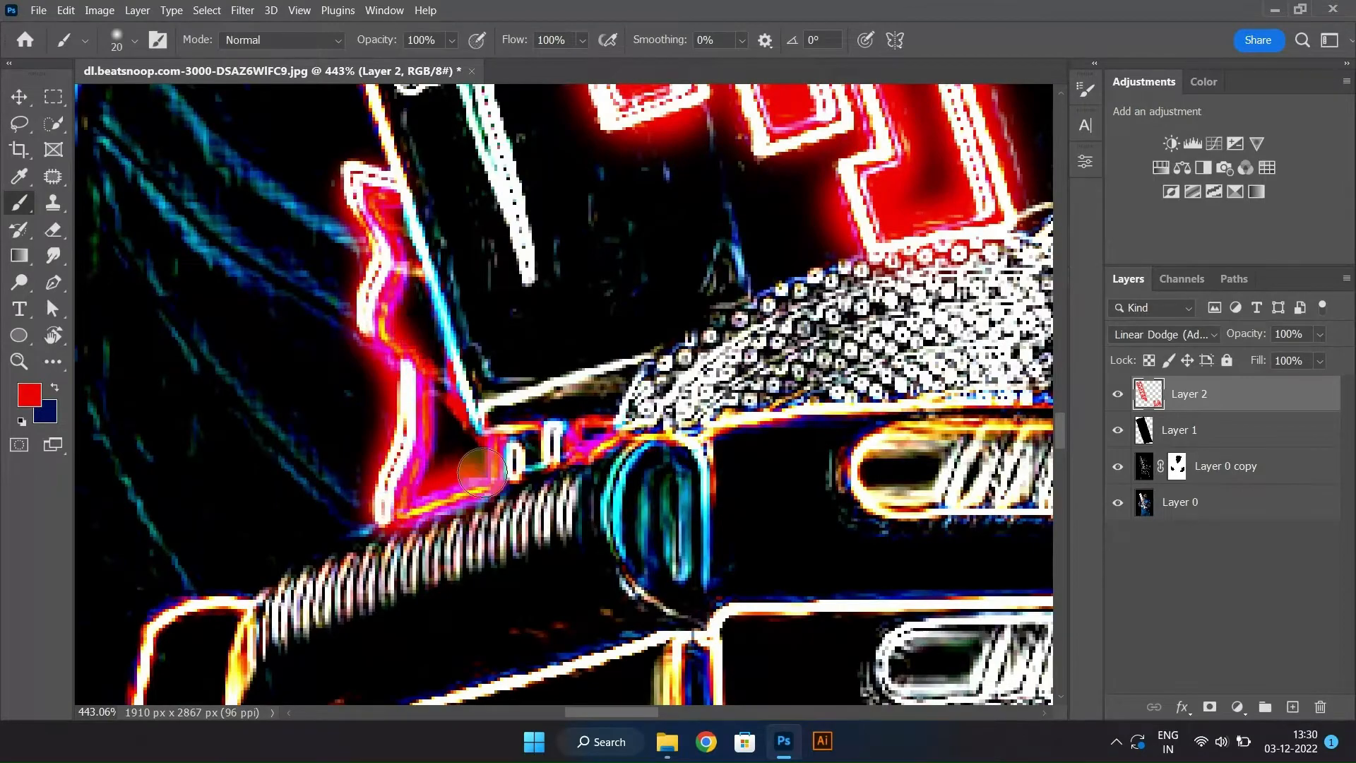
pyautogui.moveTo(577, 437); pyautogui.dragTo(454, 417)
pyautogui.scroll(-10, 681, 297)
# Paint a fainter red over the curved letter edge beside the glove at reduced brush opacity, then restore the opacity to 100%
pyautogui.scroll(9, 732, 385)
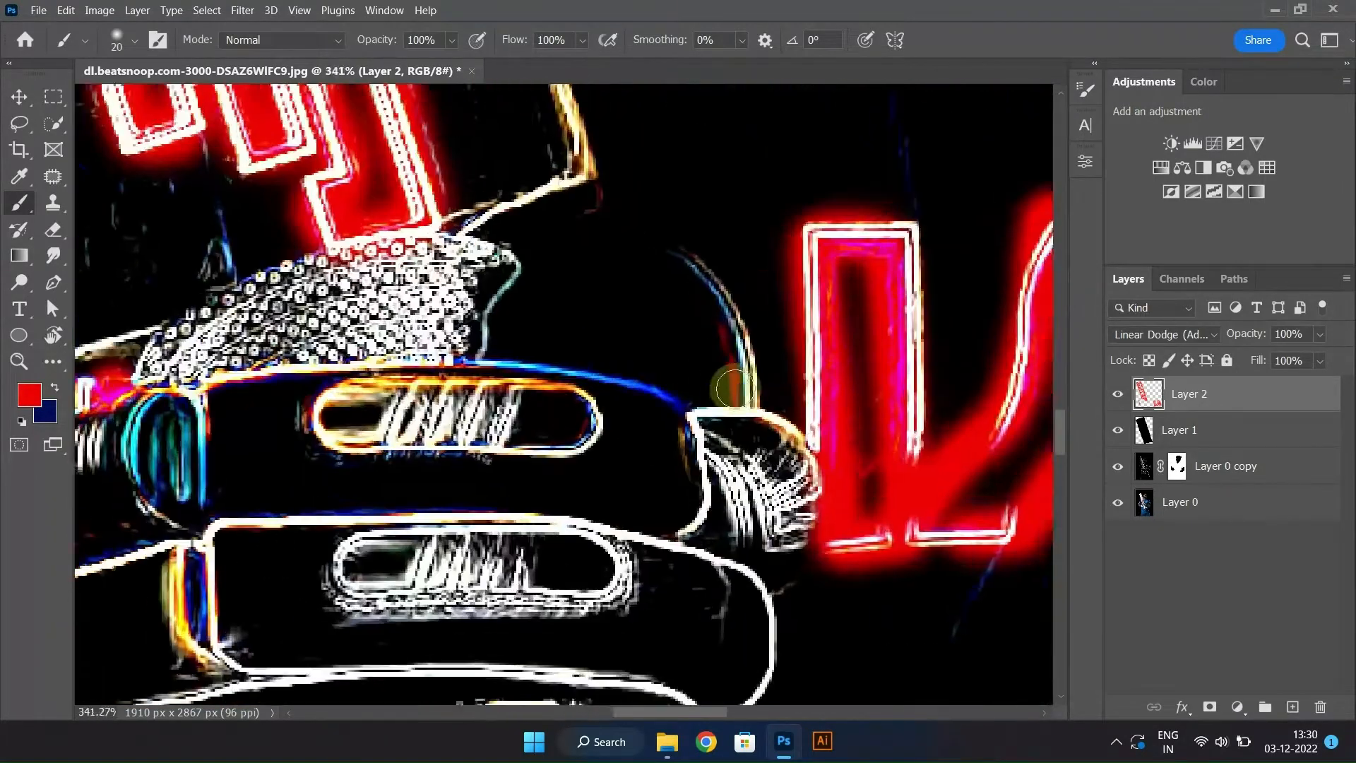
pyautogui.scroll(-1, 730, 384)
pyautogui.moveTo(372, 40); pyautogui.dragTo(317, 54)
pyautogui.moveTo(609, 277); pyautogui.dragTo(680, 396)
pyautogui.scroll(-10, 632, 399)
pyautogui.moveTo(372, 40); pyautogui.dragTo(425, 61)
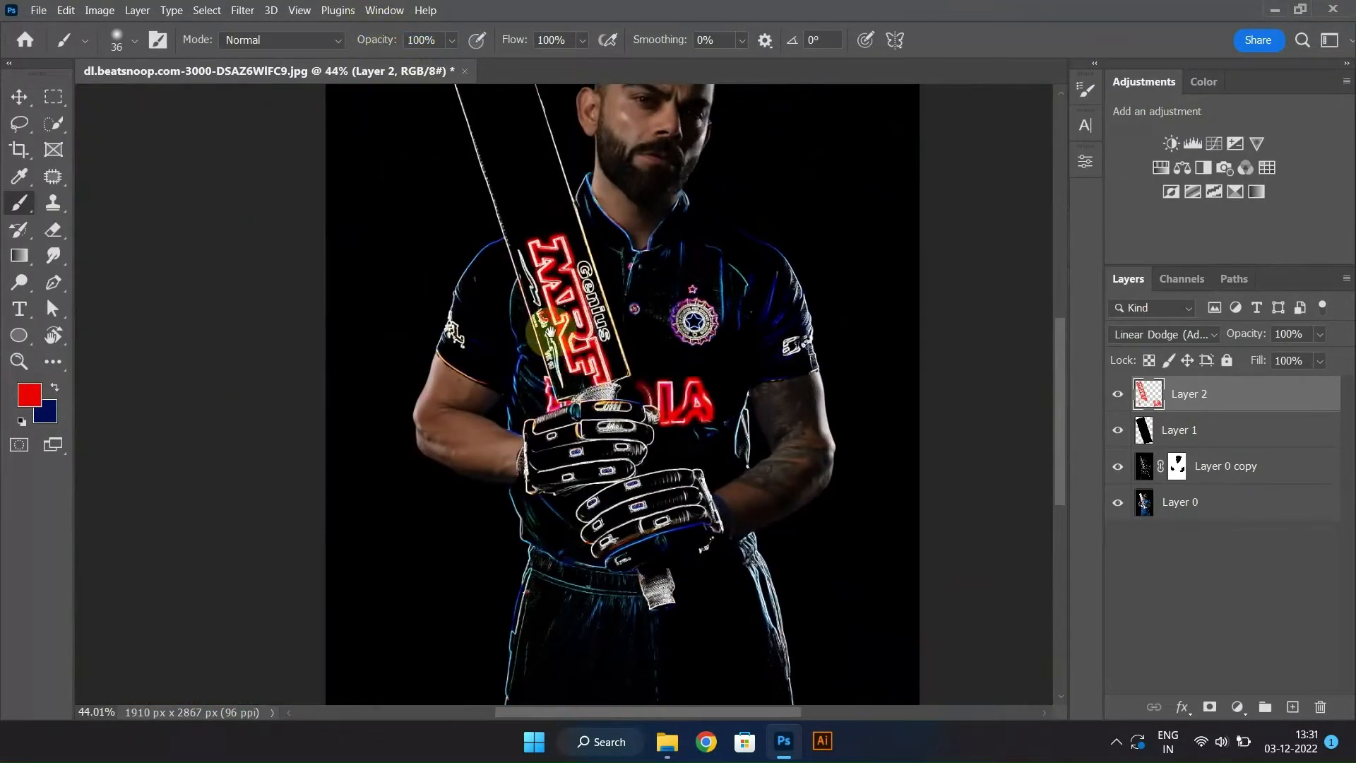
# Reduce the red paint layer's fill to 61%
pyautogui.scroll(-3, 627, 565)
pyautogui.moveTo(1216, 363); pyautogui.dragTo(1221, 362)
pyautogui.scroll(-1, 569, 418)
# Create a new layer, sample the bright blue of the shirt outline, and paint along the shoulder and sleeve edge beside the bat
pyautogui.scroll(5, 566, 397)
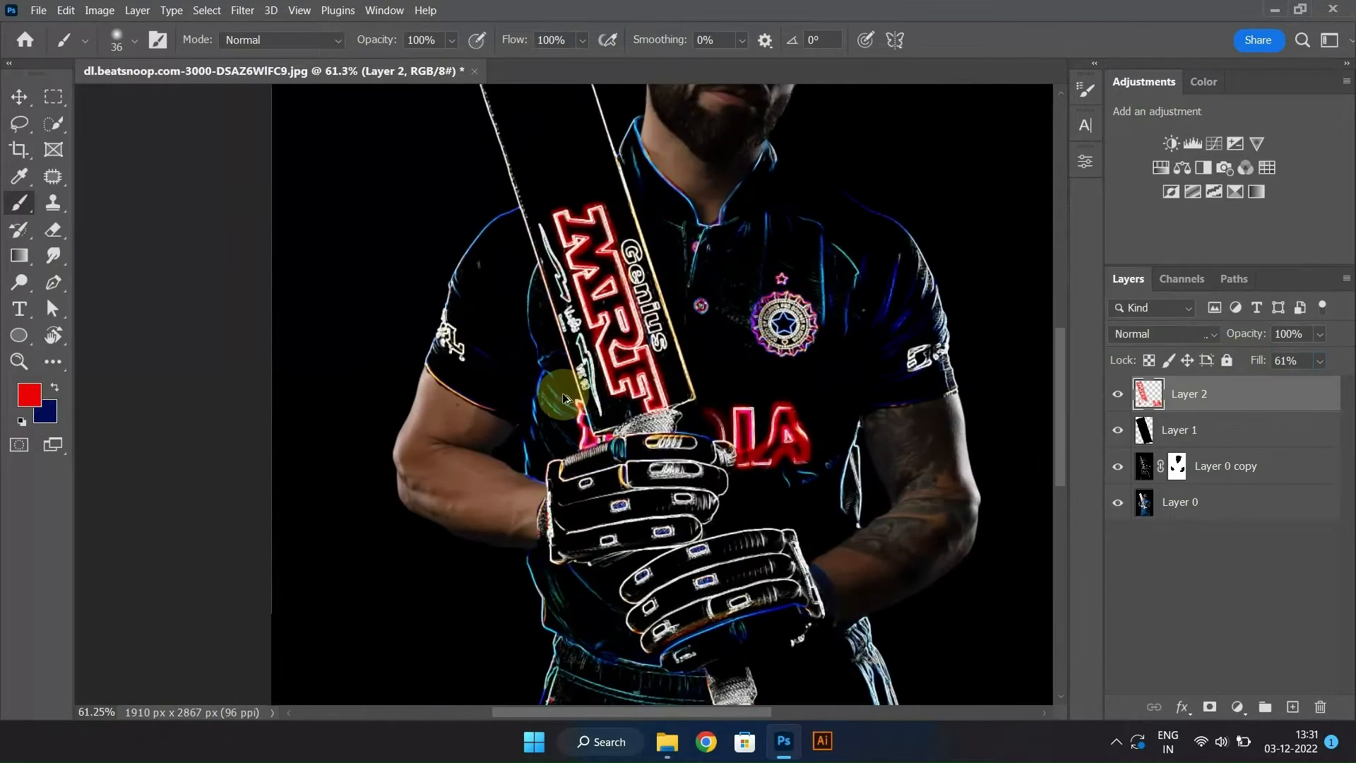
pyautogui.scroll(4, 462, 278)
pyautogui.hotkey('ctrl', 'shift', 'alt', 'n')
pyautogui.scroll(4, 462, 276)
pyautogui.keyDown('alt'); pyautogui.click(517, 168); pyautogui.keyUp('alt')
pyautogui.scroll(4, 519, 166)
pyautogui.moveTo(566, 138); pyautogui.dragTo(587, 189)
pyautogui.moveTo(622, 188)
pyautogui.mouseDown()
pyautogui.moveTo(575, 184)
pyautogui.moveTo(436, 324)
pyautogui.moveTo(374, 446)
pyautogui.mouseUp()
pyautogui.scroll(-6, 610, 175)
pyautogui.moveTo(368, 500); pyautogui.dragTo(399, 239)
pyautogui.moveTo(391, 299); pyautogui.dragTo(288, 593)
pyautogui.moveTo(552, 498); pyautogui.dragTo(530, 384)
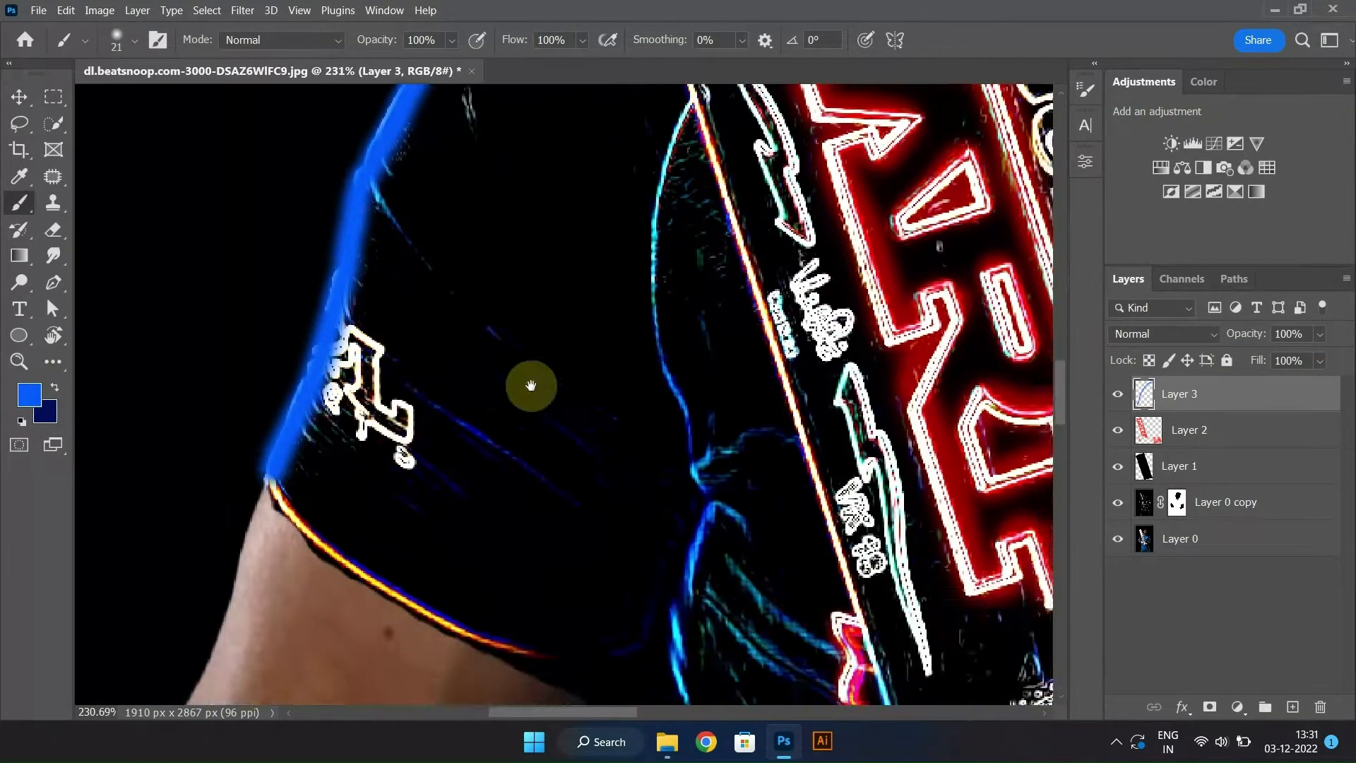
# Paint blue down the shirt's side edge between the bat and the bare arm, and around the collar
pyautogui.scroll(-6, 552, 341)
pyautogui.moveTo(614, 247); pyautogui.dragTo(601, 286)
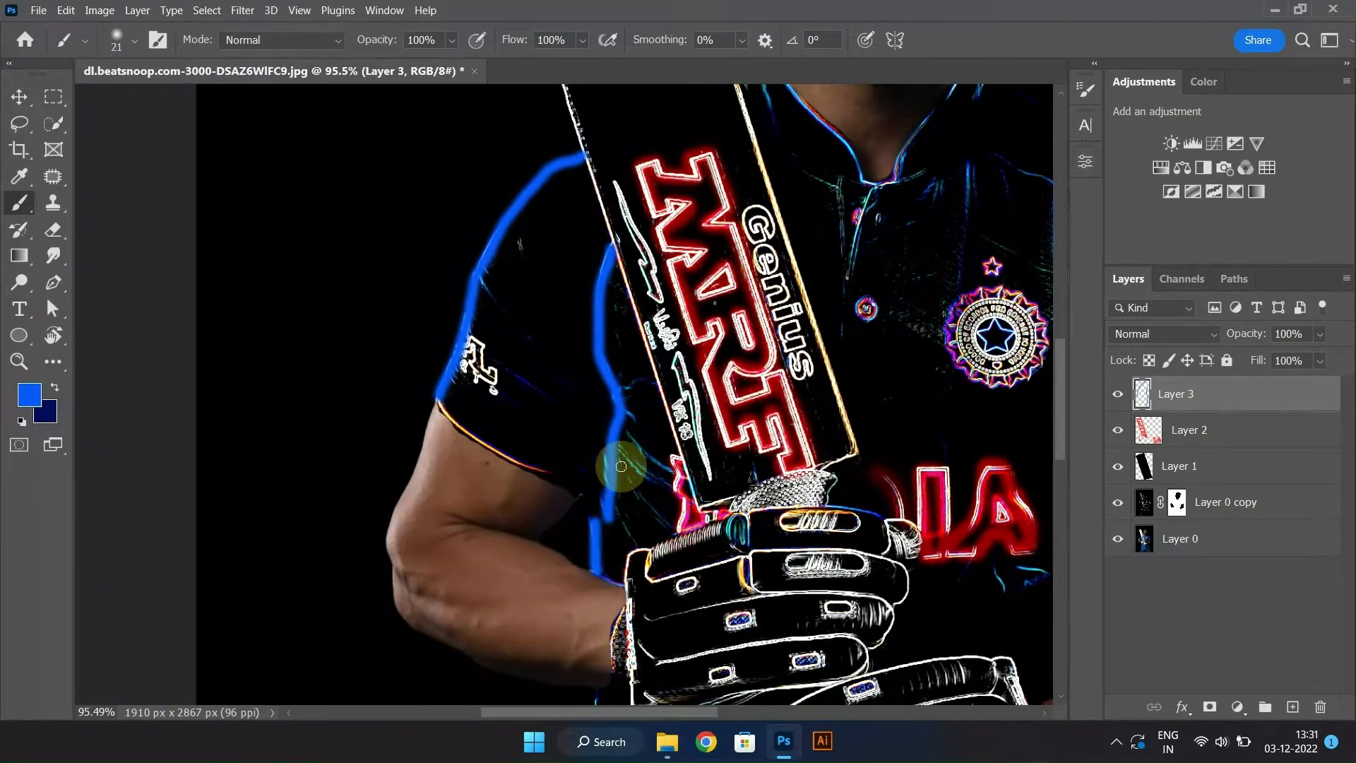
pyautogui.scroll(-4, 621, 466)
pyautogui.scroll(5, 748, 311)
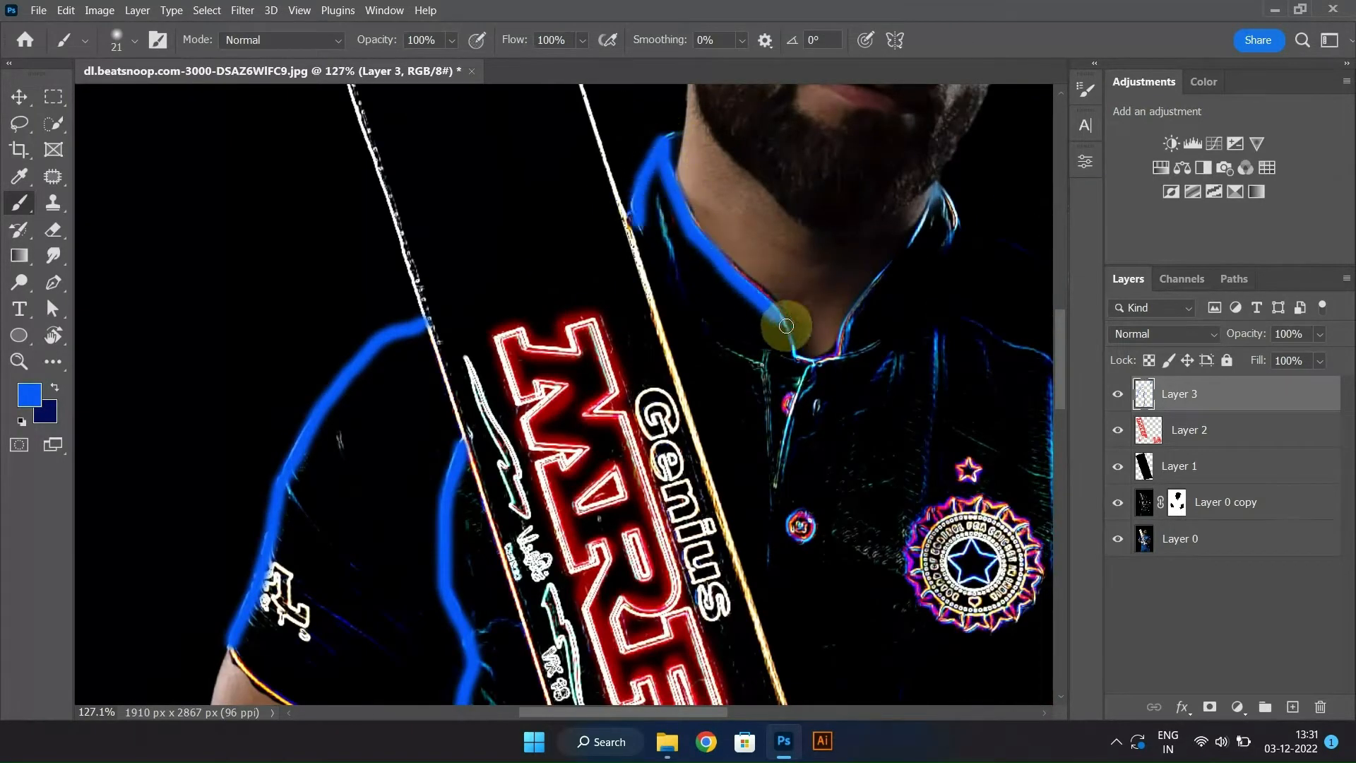
pyautogui.moveTo(940, 183); pyautogui.dragTo(613, 165)
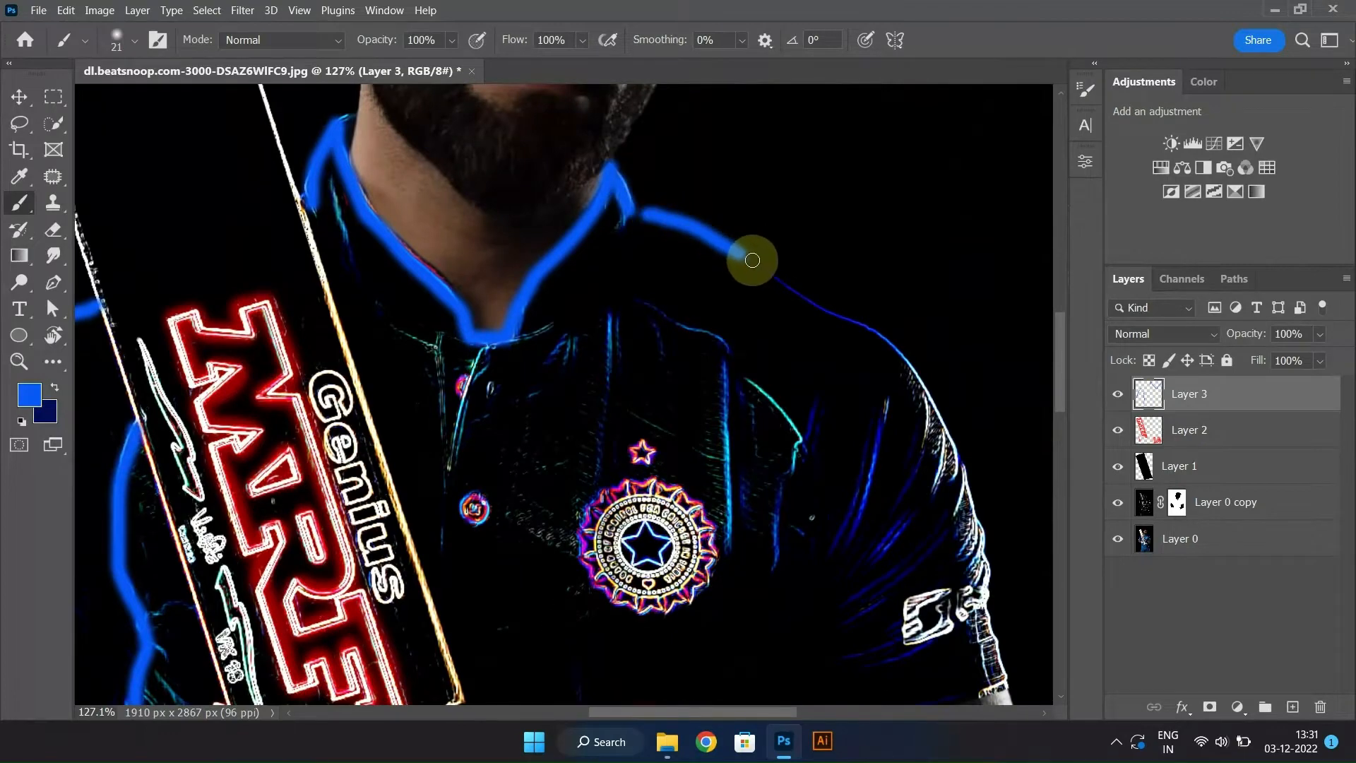
# Paint blue along the outer shoulder and sleeve edge above the tattooed arm
pyautogui.moveTo(912, 369)
pyautogui.mouseDown()
pyautogui.moveTo(772, 280)
pyautogui.moveTo(862, 592)
pyautogui.mouseUp()
pyautogui.moveTo(801, 566); pyautogui.dragTo(790, 438)
pyautogui.scroll(-4, 569, 182)
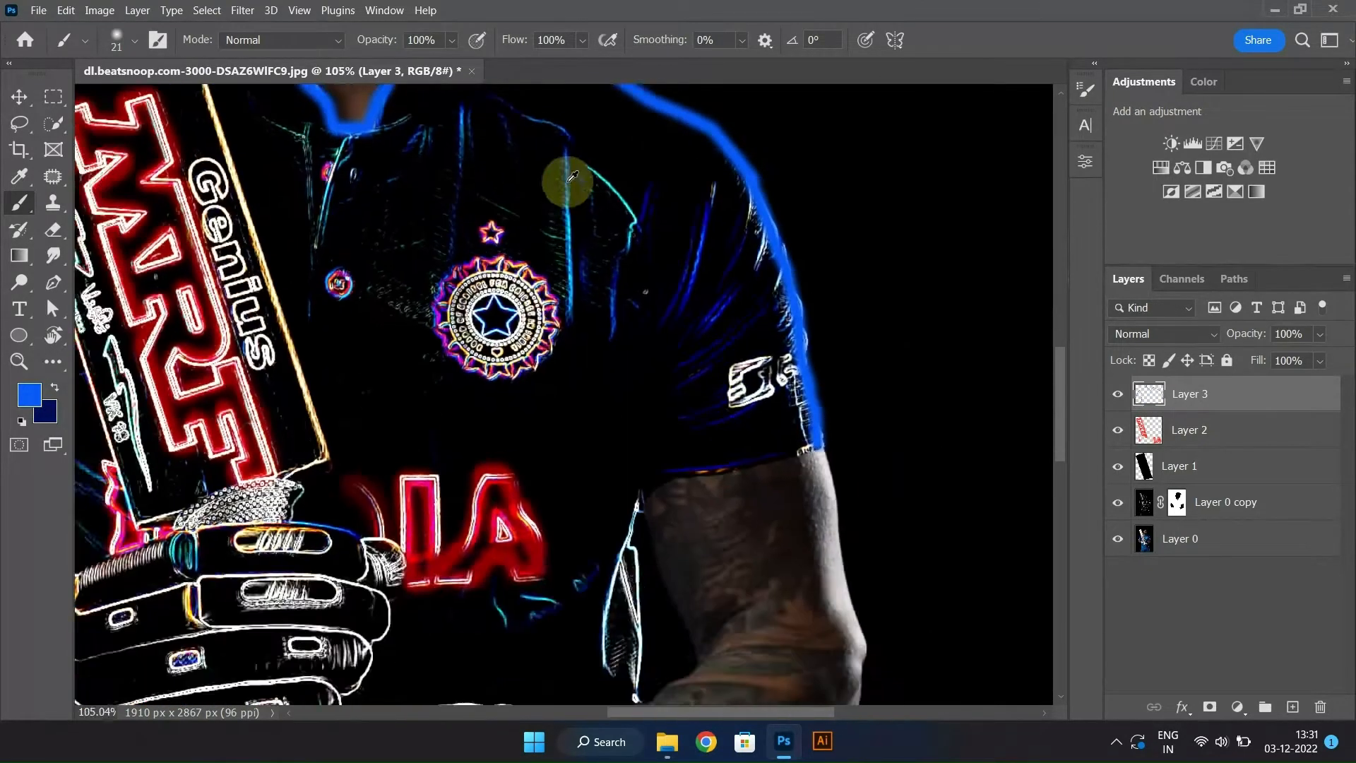
# Paint blue down both outer edges of the trousers with a 39 px brush
pyautogui.moveTo(355, 390)
pyautogui.mouseDown()
pyautogui.moveTo(501, 201)
pyautogui.moveTo(520, 132)
pyautogui.mouseUp()
pyautogui.scroll(-5, 507, 393)
pyautogui.moveTo(422, 483); pyautogui.dragTo(459, 350)
pyautogui.moveTo(460, 369); pyautogui.dragTo(433, 594)
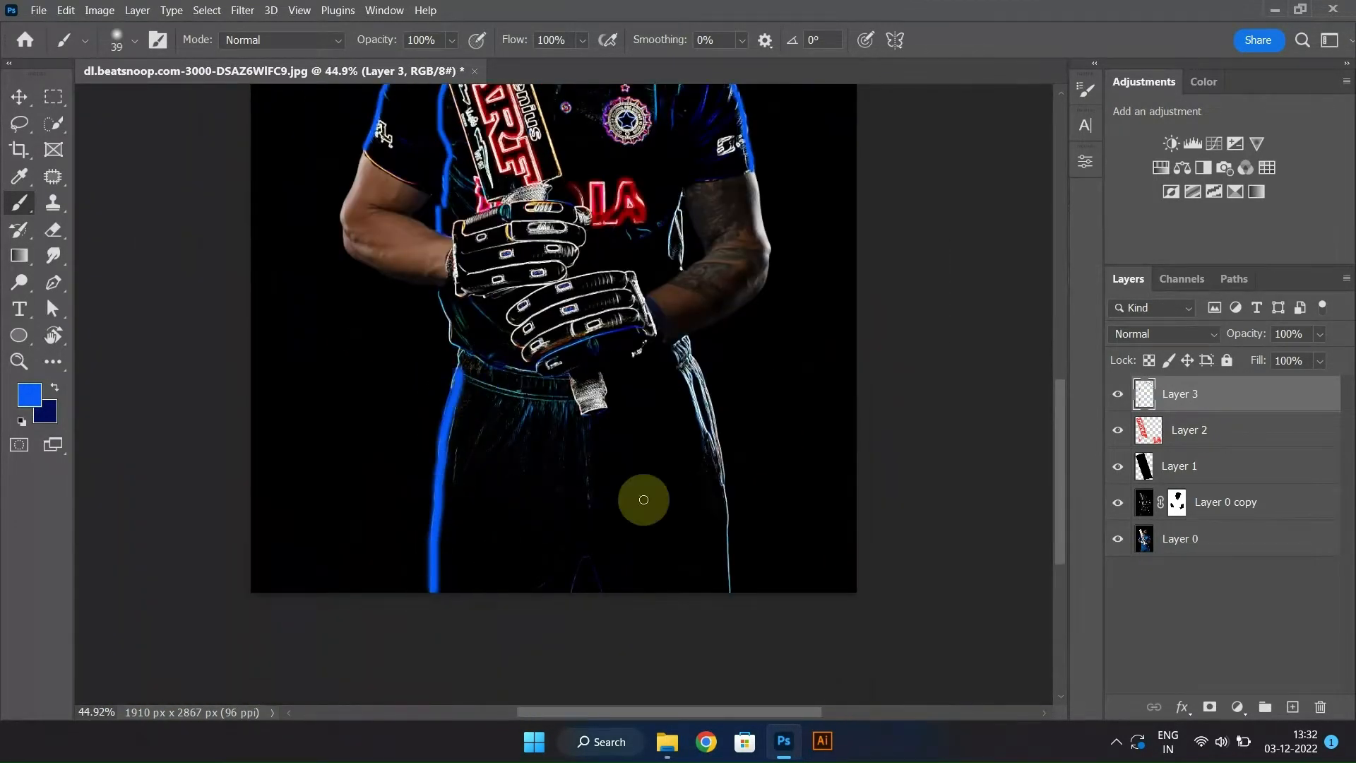
pyautogui.hotkey('ctrl', 'z')
pyautogui.moveTo(692, 353); pyautogui.dragTo(707, 388)
pyautogui.scroll(-4, 654, 452)
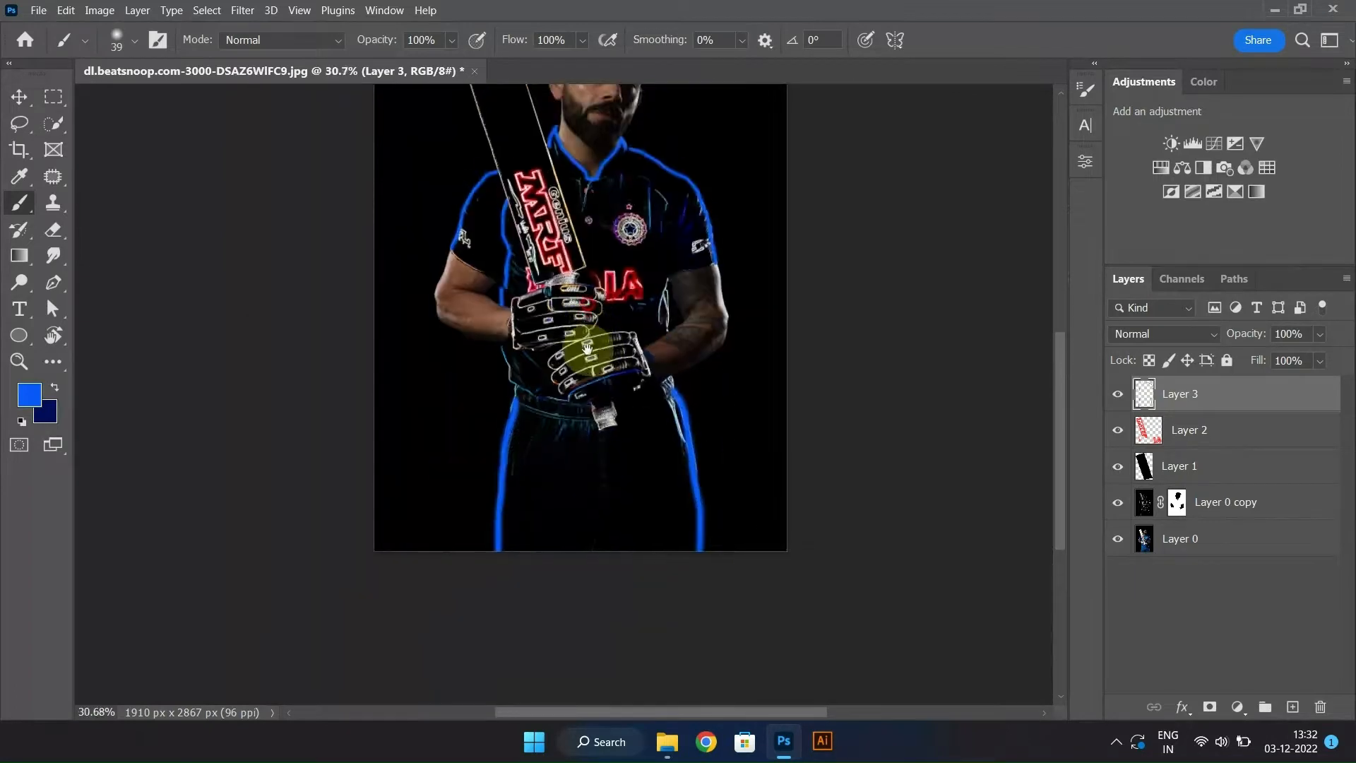
# Paint blue strokes over the button placket and the chest folds around the badge with a 32 px brush
pyautogui.scroll(11, 588, 169)
pyautogui.scroll(5, 602, 265)
pyautogui.moveTo(669, 199)
pyautogui.mouseDown()
pyautogui.moveTo(563, 333)
pyautogui.moveTo(547, 430)
pyautogui.mouseUp()
pyautogui.moveTo(549, 213); pyautogui.dragTo(548, 283)
pyautogui.moveTo(734, 176)
pyautogui.mouseDown()
pyautogui.moveTo(715, 350)
pyautogui.moveTo(857, 352)
pyautogui.mouseUp()
pyautogui.moveTo(884, 263)
pyautogui.mouseDown()
pyautogui.moveTo(917, 294)
pyautogui.moveTo(918, 462)
pyautogui.mouseUp()
pyautogui.moveTo(1030, 287); pyautogui.dragTo(969, 472)
# Paint short blue strokes over the fabric folds on the sleeve above the tattooed arm
pyautogui.moveTo(989, 452); pyautogui.dragTo(725, 377)
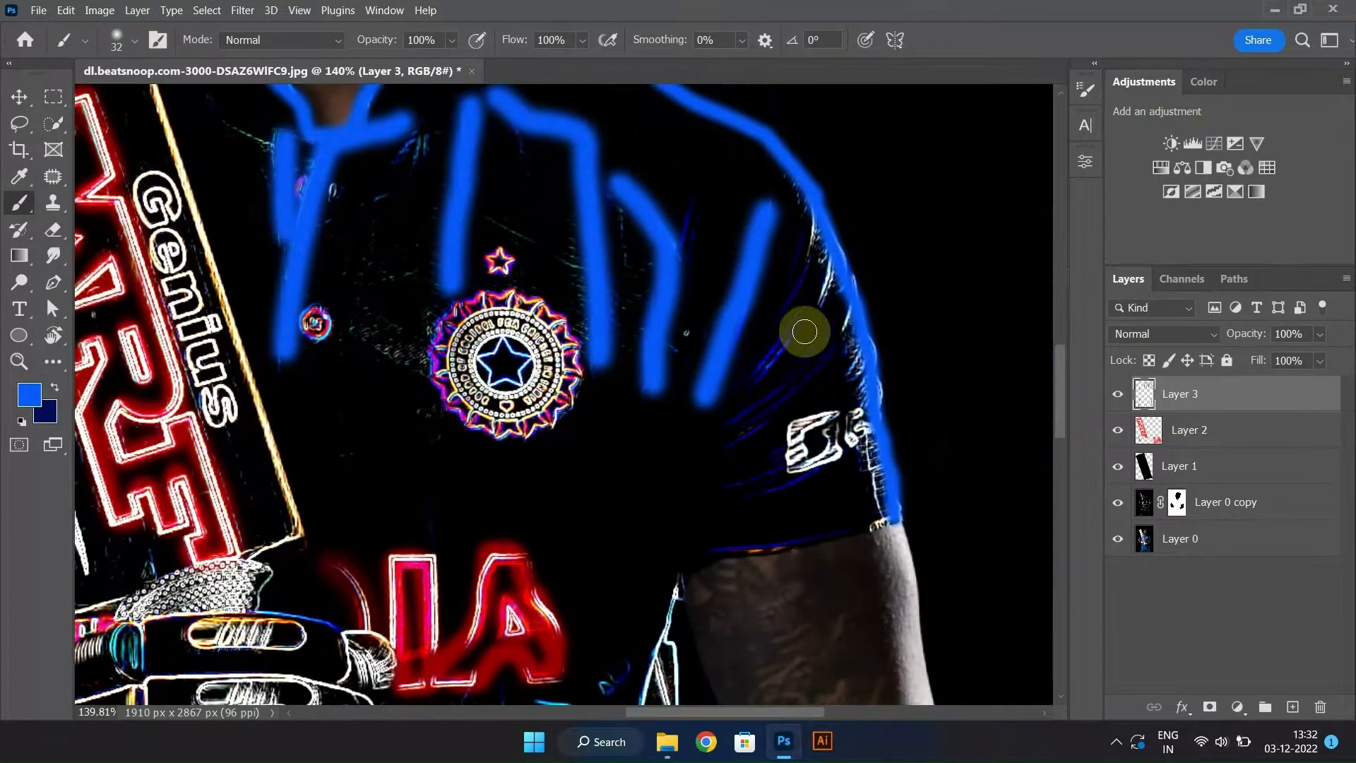
pyautogui.moveTo(806, 319); pyautogui.dragTo(736, 398)
pyautogui.moveTo(825, 356)
pyautogui.mouseDown()
pyautogui.moveTo(710, 459)
pyautogui.moveTo(715, 490)
pyautogui.mouseUp()
pyautogui.moveTo(804, 483); pyautogui.dragTo(774, 497)
# Taper the ends of the blue placket and chest strokes with a soft eraser, reducing it to 26 px around the badge
pyautogui.press('e')
pyautogui.moveTo(328, 282); pyautogui.dragTo(304, 367)
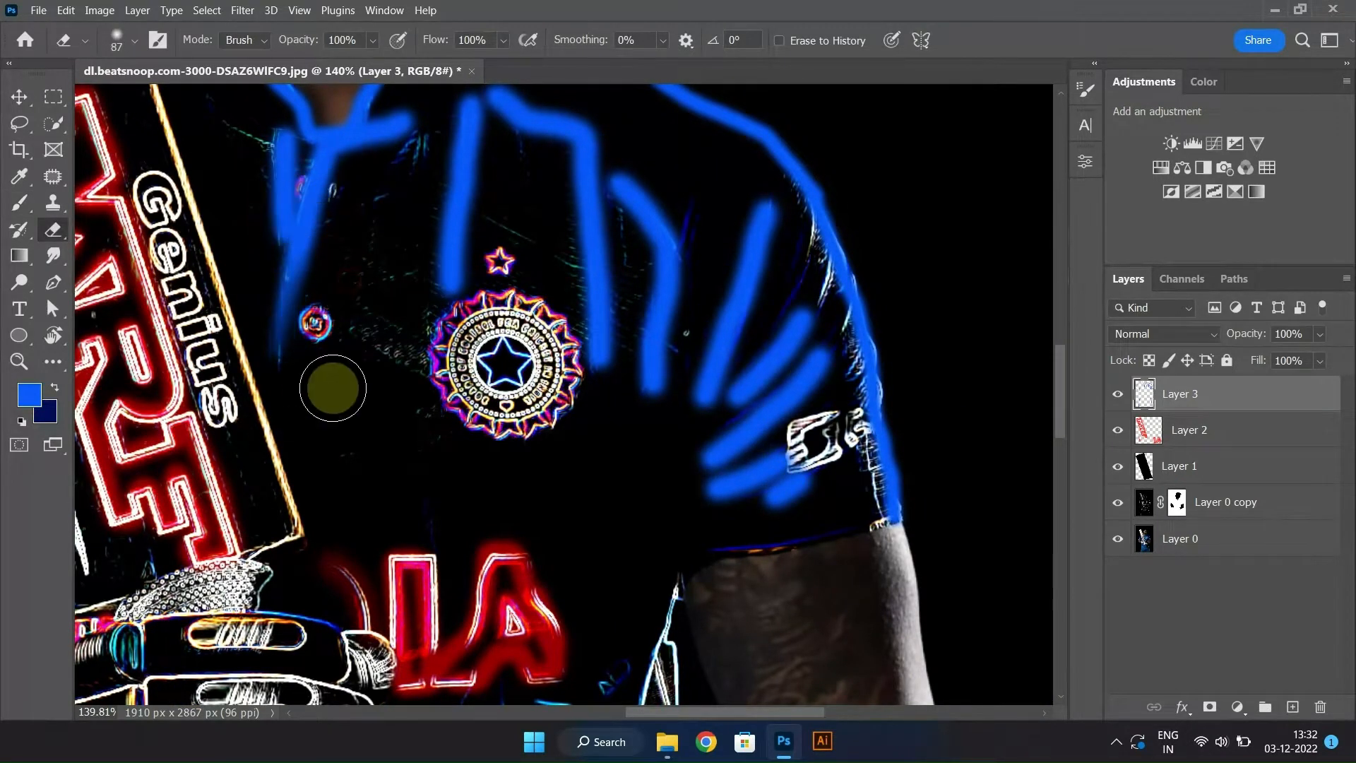
pyautogui.moveTo(419, 311); pyautogui.dragTo(428, 233)
pyautogui.keyDown('alt'); pyautogui.rightClick(549, 294); pyautogui.keyUp('alt')
pyautogui.scroll(6, 590, 306)
pyautogui.keyDown('alt'); pyautogui.rightClick(603, 318); pyautogui.keyUp('alt')
pyautogui.moveTo(626, 417)
pyautogui.mouseDown()
pyautogui.moveTo(635, 304)
pyautogui.moveTo(684, 455)
pyautogui.mouseUp()
pyautogui.moveTo(752, 297); pyautogui.dragTo(717, 459)
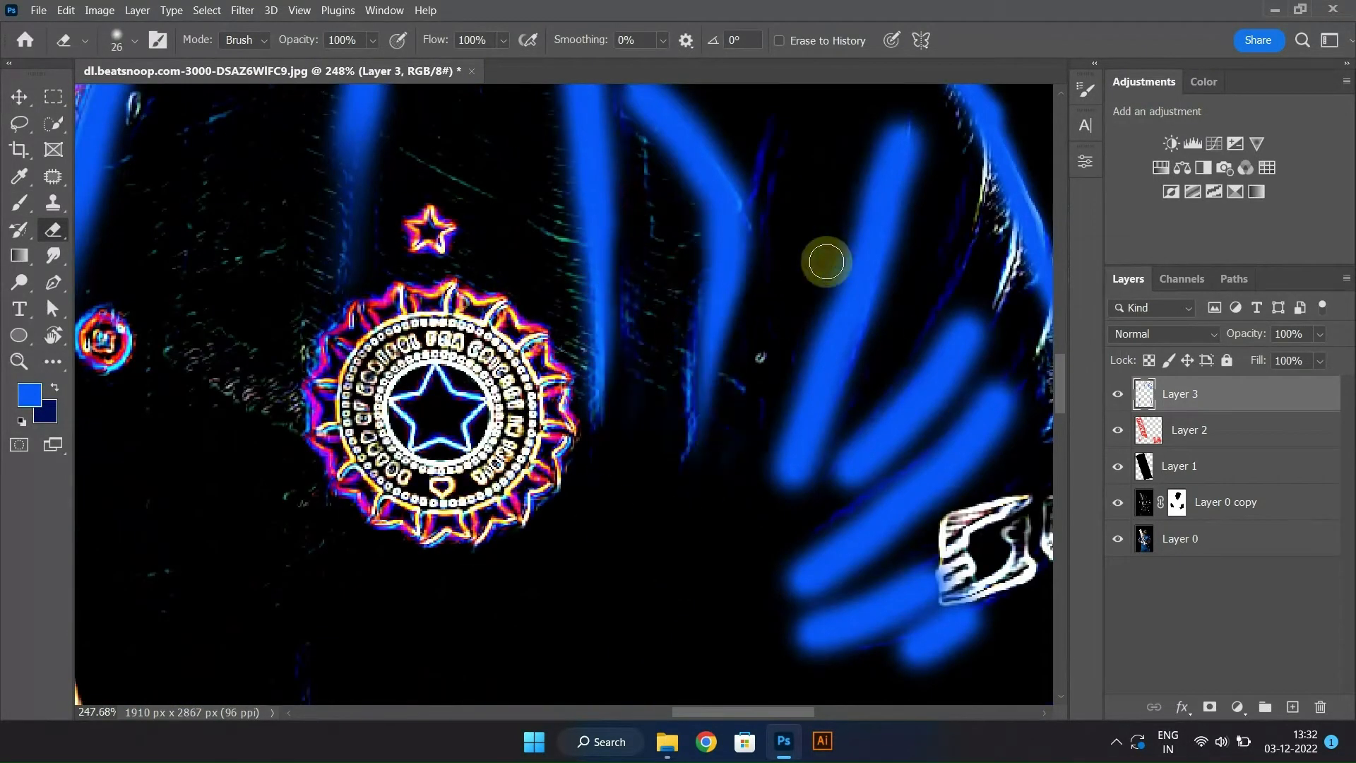
# Erase the edges of the blue sleeve fold strokes so that they narrow to fine points
pyautogui.moveTo(826, 279); pyautogui.dragTo(774, 474)
pyautogui.moveTo(861, 361); pyautogui.dragTo(806, 481)
pyautogui.moveTo(878, 396); pyautogui.dragTo(774, 576)
pyautogui.moveTo(865, 576); pyautogui.dragTo(799, 612)
pyautogui.moveTo(756, 658); pyautogui.dragTo(743, 522)
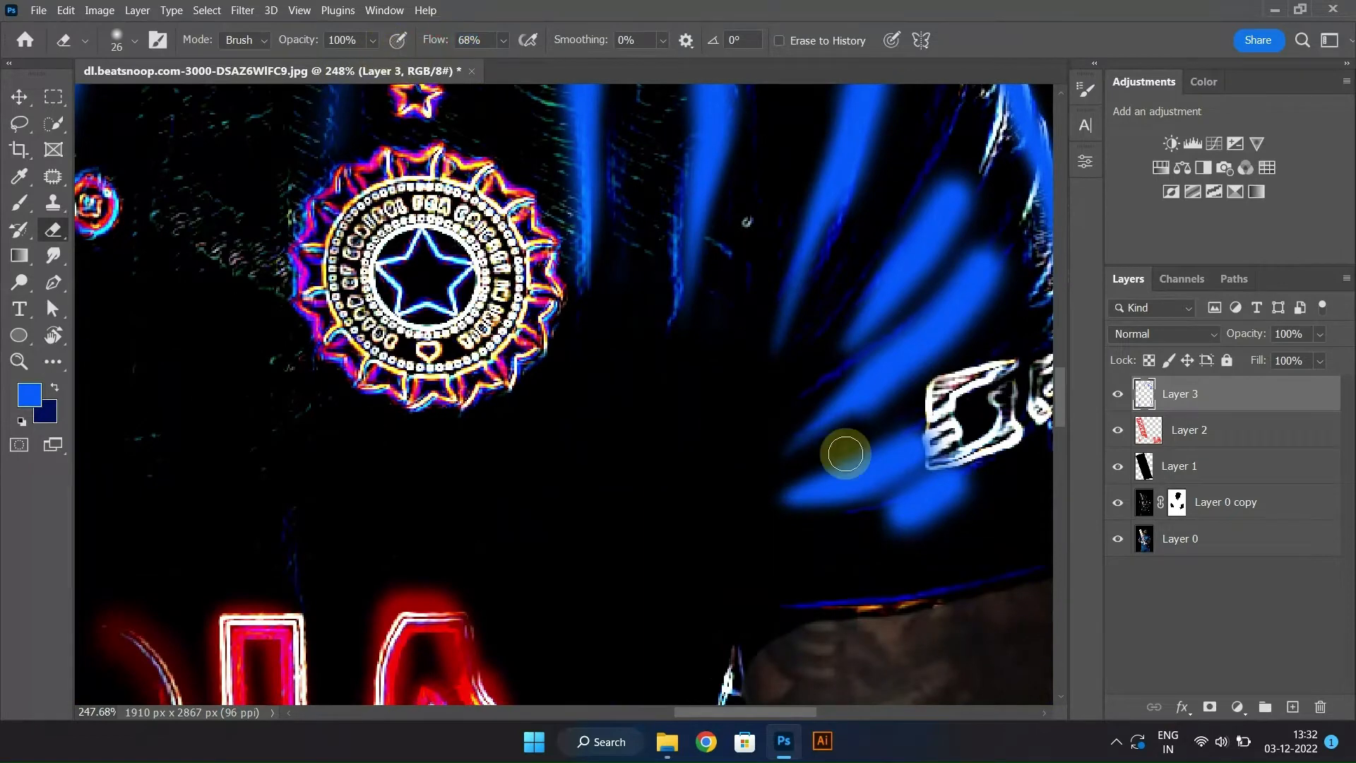
pyautogui.moveTo(889, 539); pyautogui.dragTo(845, 515)
# Set the blue paint layer's blending mode to Linear Dodge (Add)
pyautogui.scroll(-15, 812, 488)
pyautogui.scroll(5, 555, 459)
pyautogui.keyDown('alt'); pyautogui.rightClick(562, 491); pyautogui.keyUp('alt')
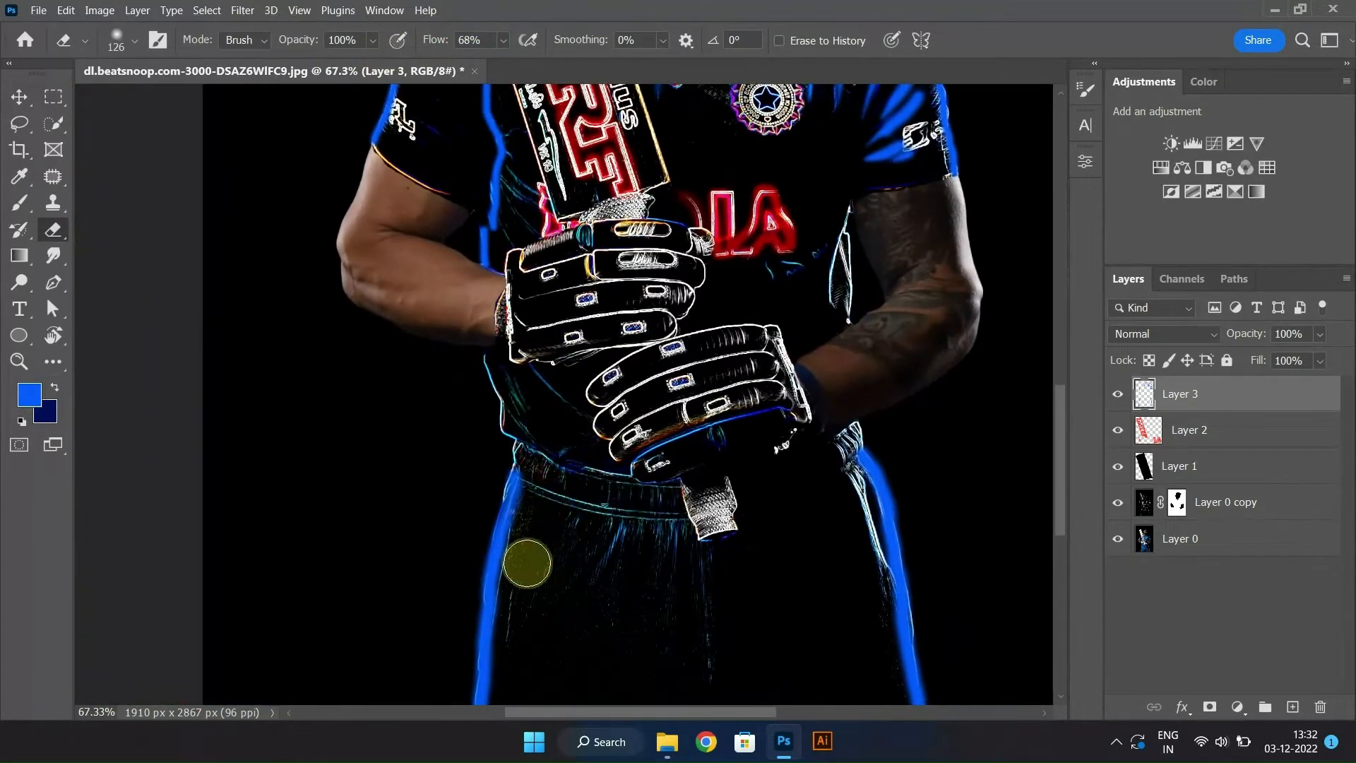
pyautogui.scroll(-2, 851, 382)
pyautogui.scroll(-5, 851, 381)
pyautogui.click(1165, 333)
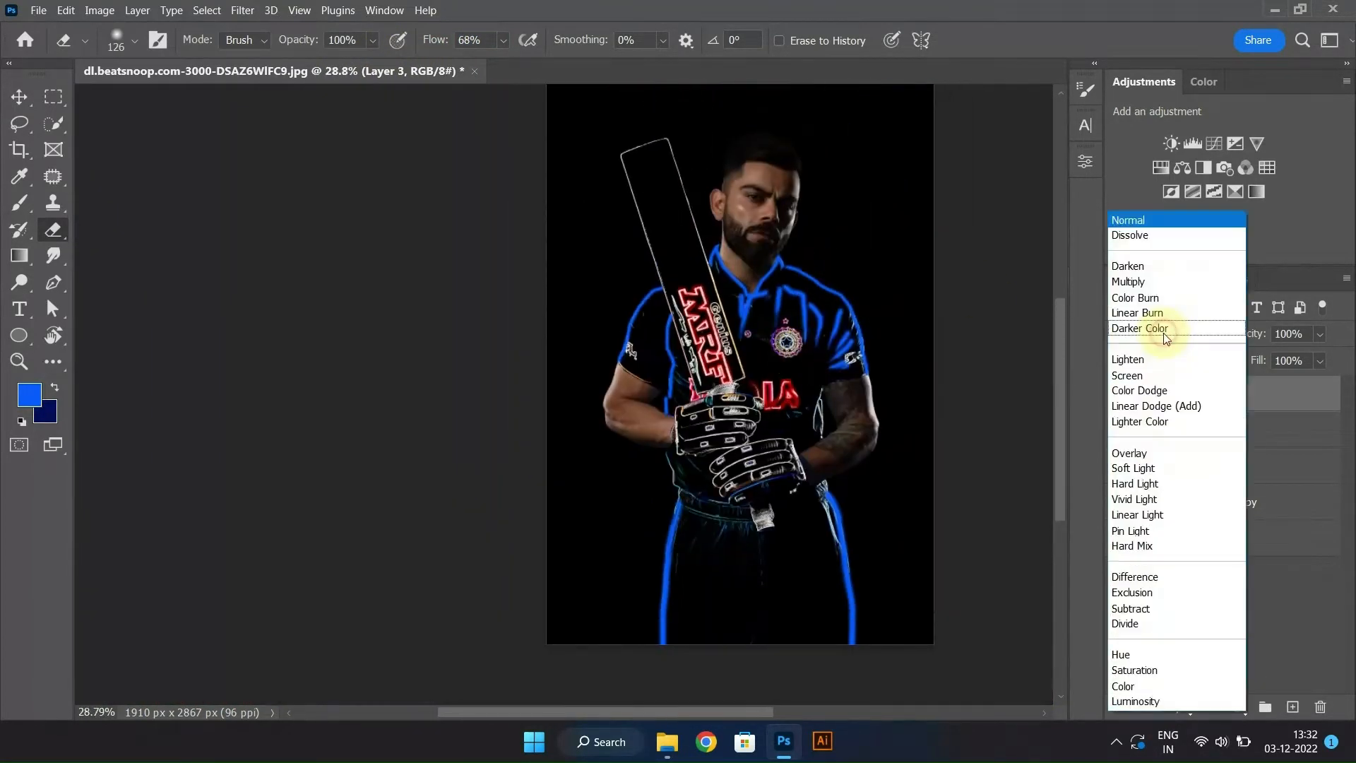
pyautogui.click(1156, 407)
# Adjust the blue paint layer's advanced blending in its Layer Style settings
pyautogui.scroll(3, 811, 272)
pyautogui.doubleClick(1180, 388)
pyautogui.moveTo(1067, 506); pyautogui.dragTo(1135, 503)
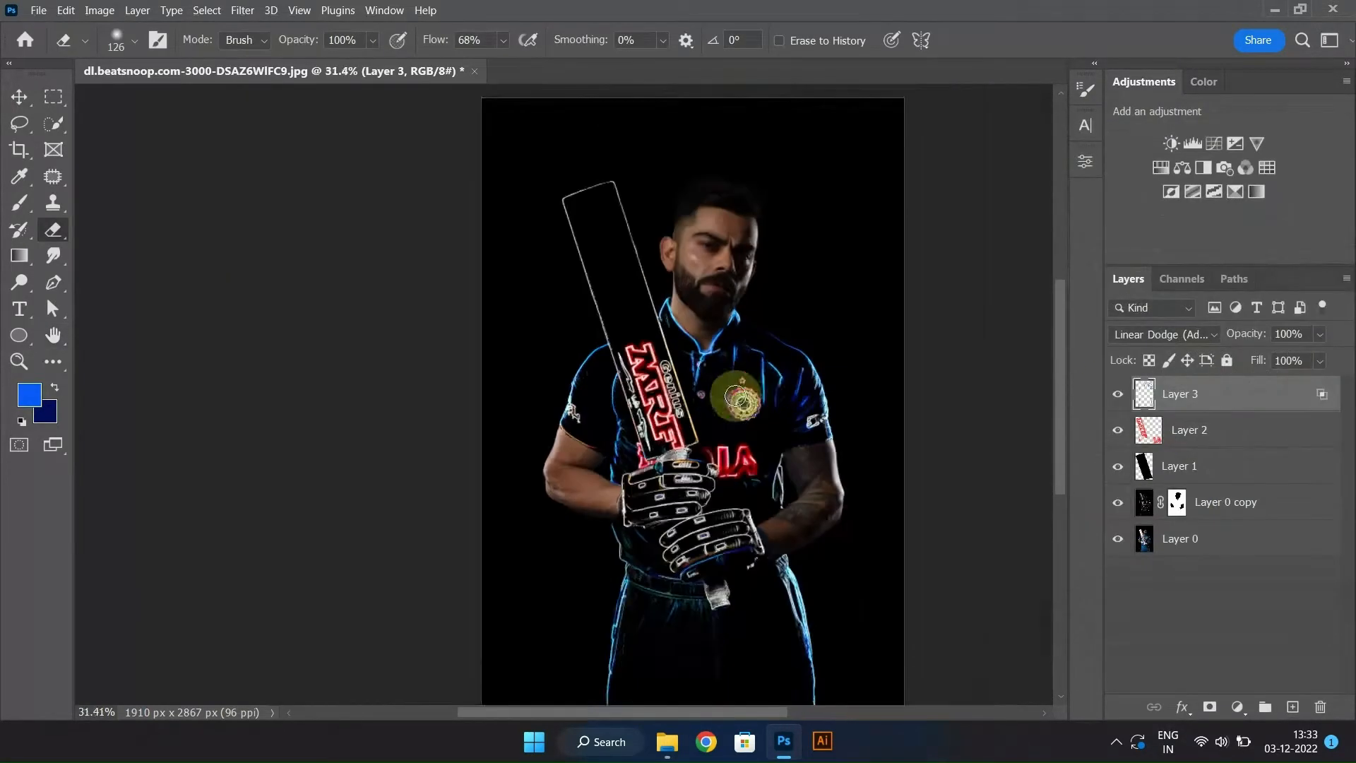
pyautogui.click(1111, 393)
# Add a new paint layer on top and name the three paint layers Yellow, BLue and Red
pyautogui.moveTo(489, 351); pyautogui.dragTo(617, 375)
pyautogui.scroll(6, 617, 374)
pyautogui.hotkey('ctrl', 'shift', 'alt', 'n')
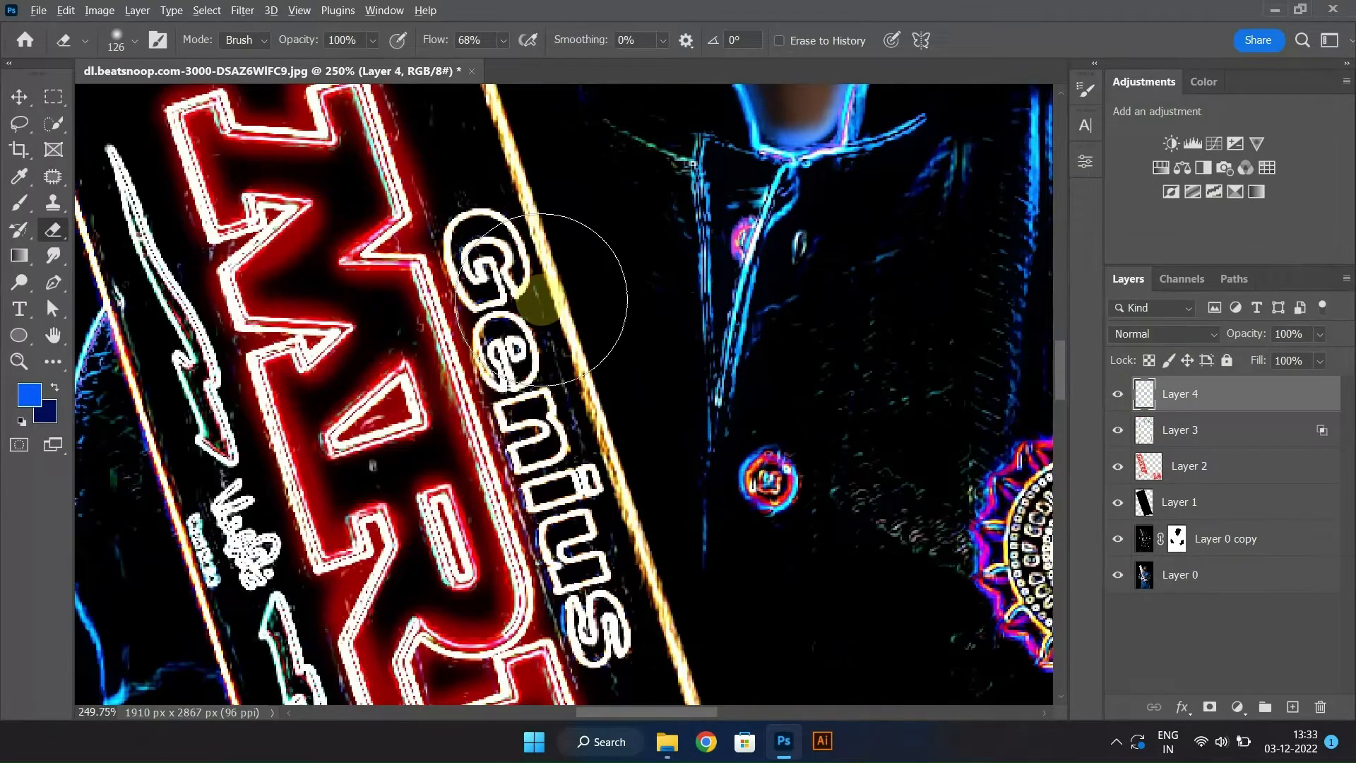
pyautogui.click(1209, 435)
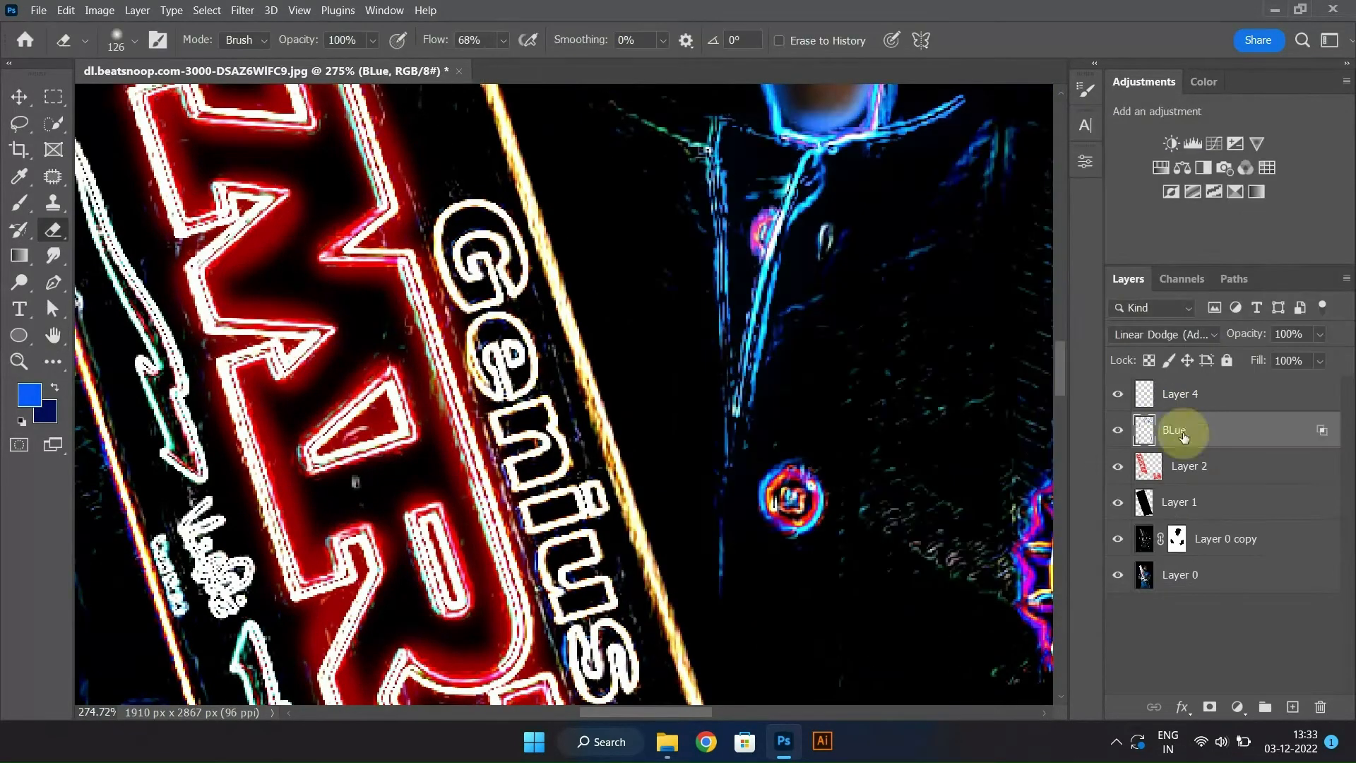
pyautogui.press('Tab')
pyautogui.doubleClick(1179, 395)
pyautogui.write('Yellow')
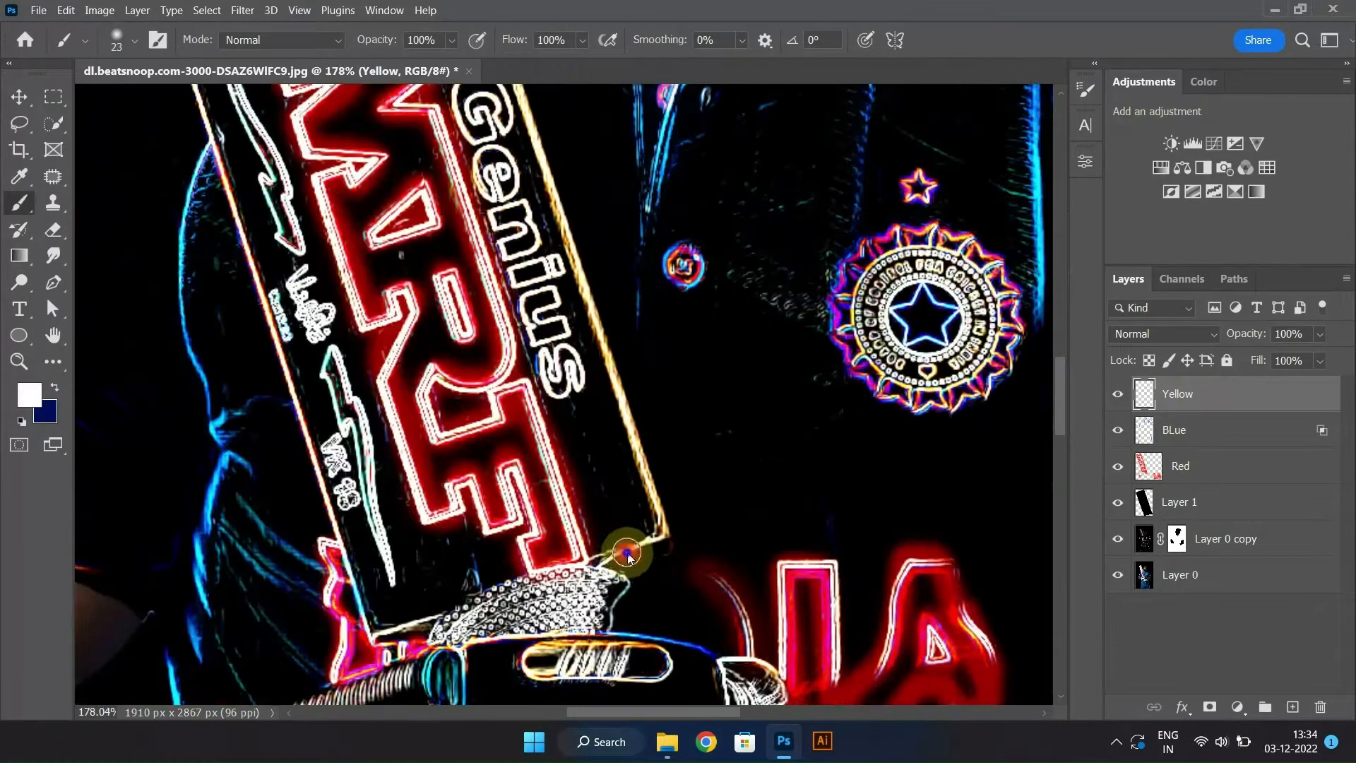
# Choose a warm yellow paint colour and trace the entire bat outline on the Yellow layer with a soft 24 px brush
pyautogui.click(29, 394)
pyautogui.click(621, 371)
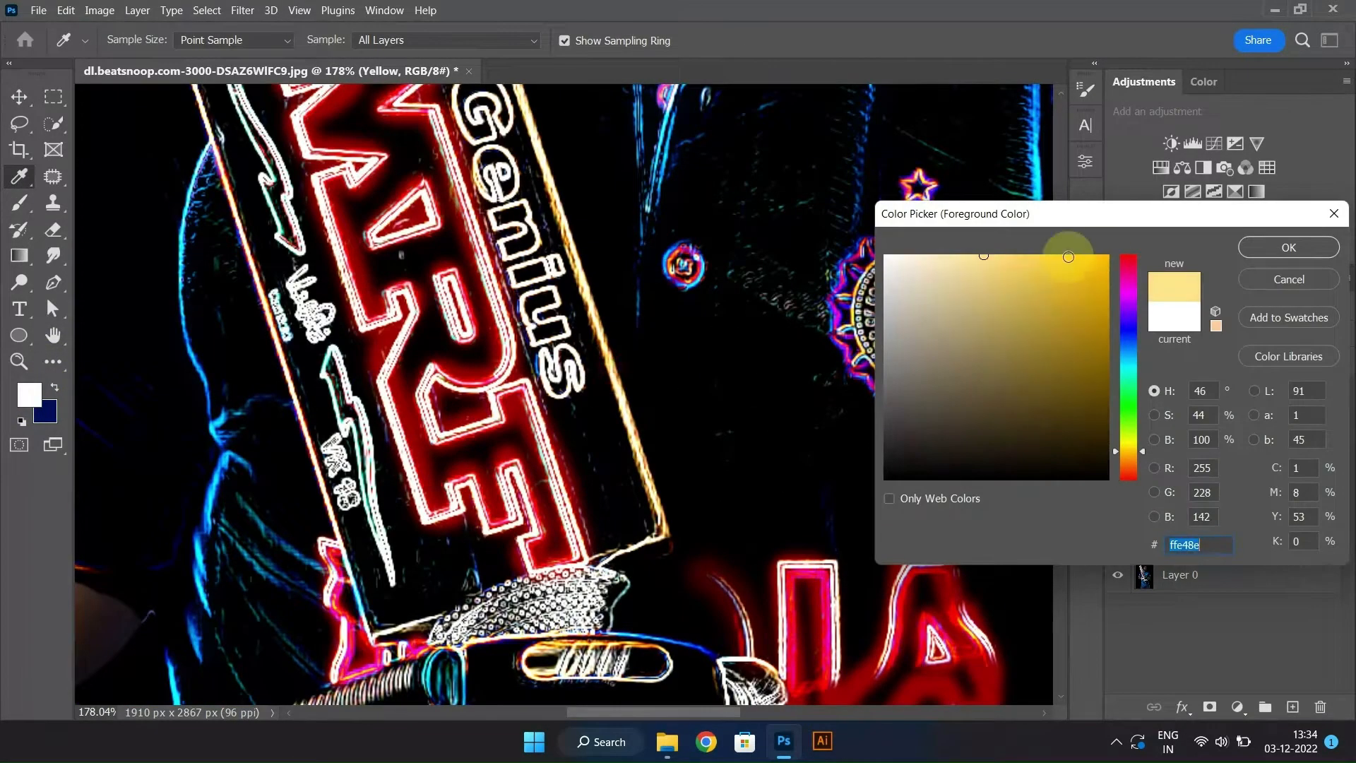
pyautogui.press('Return')
pyautogui.scroll(-5, 607, 560)
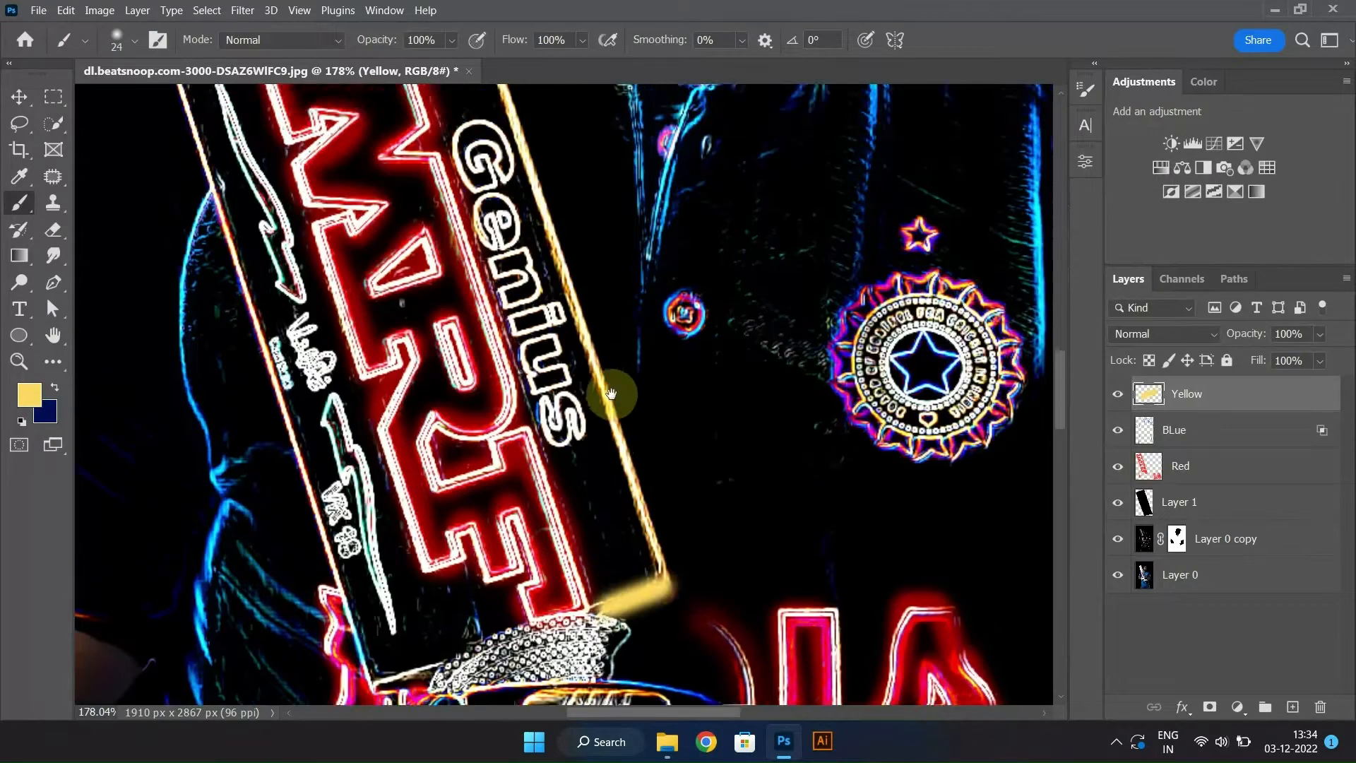
pyautogui.scroll(3, 639, 503)
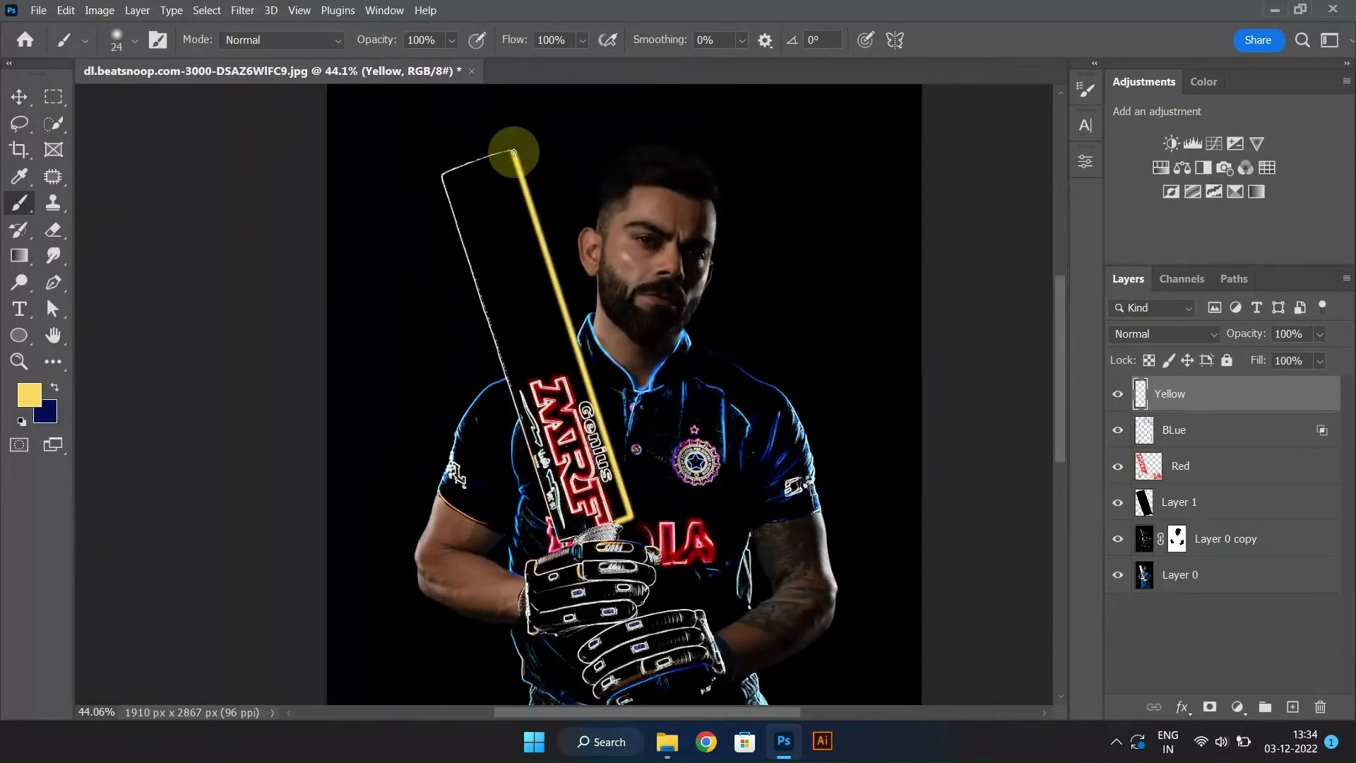
pyautogui.scroll(2, 560, 358)
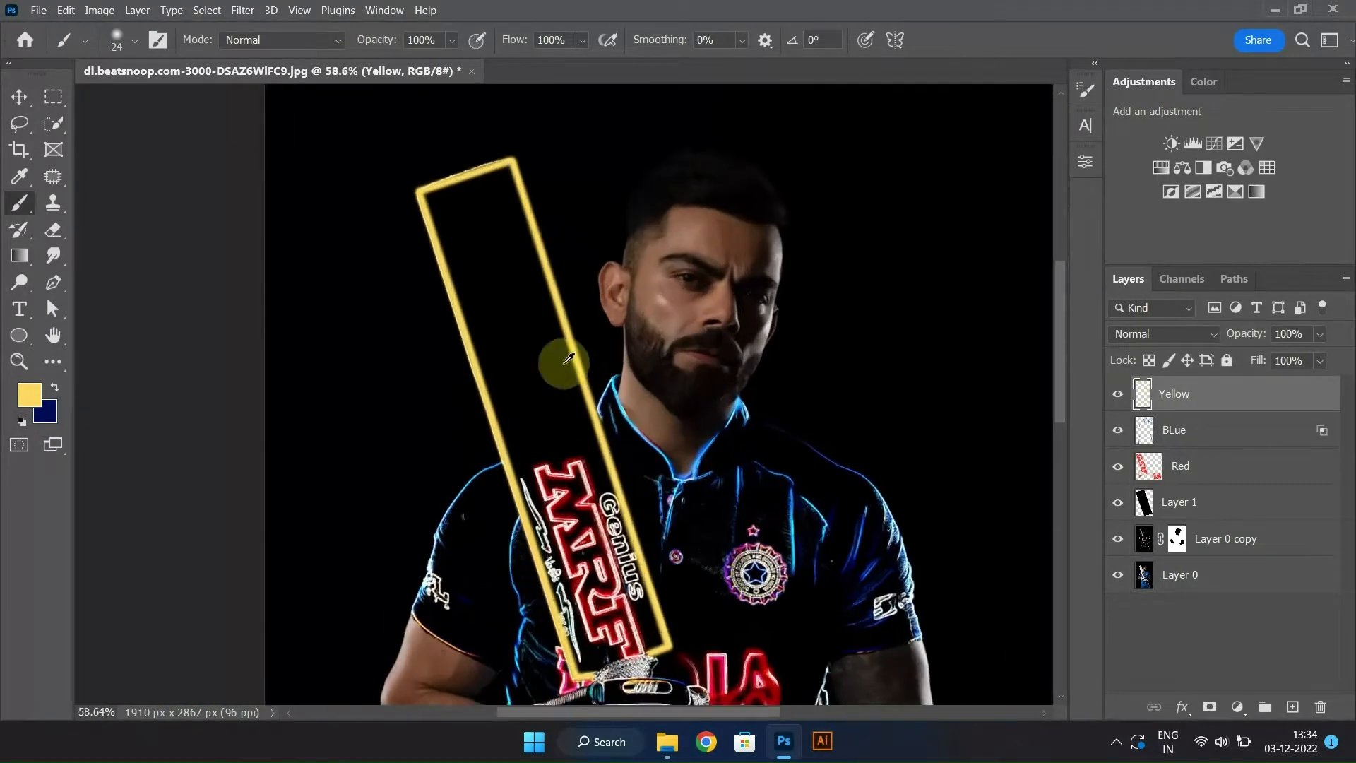
# Set the Yellow layer's blending mode to Linear Dodge (Add) and its fill to 41%
pyautogui.click(1201, 335)
pyautogui.click(1245, 404)
pyautogui.moveTo(1260, 360); pyautogui.dragTo(1194, 359)
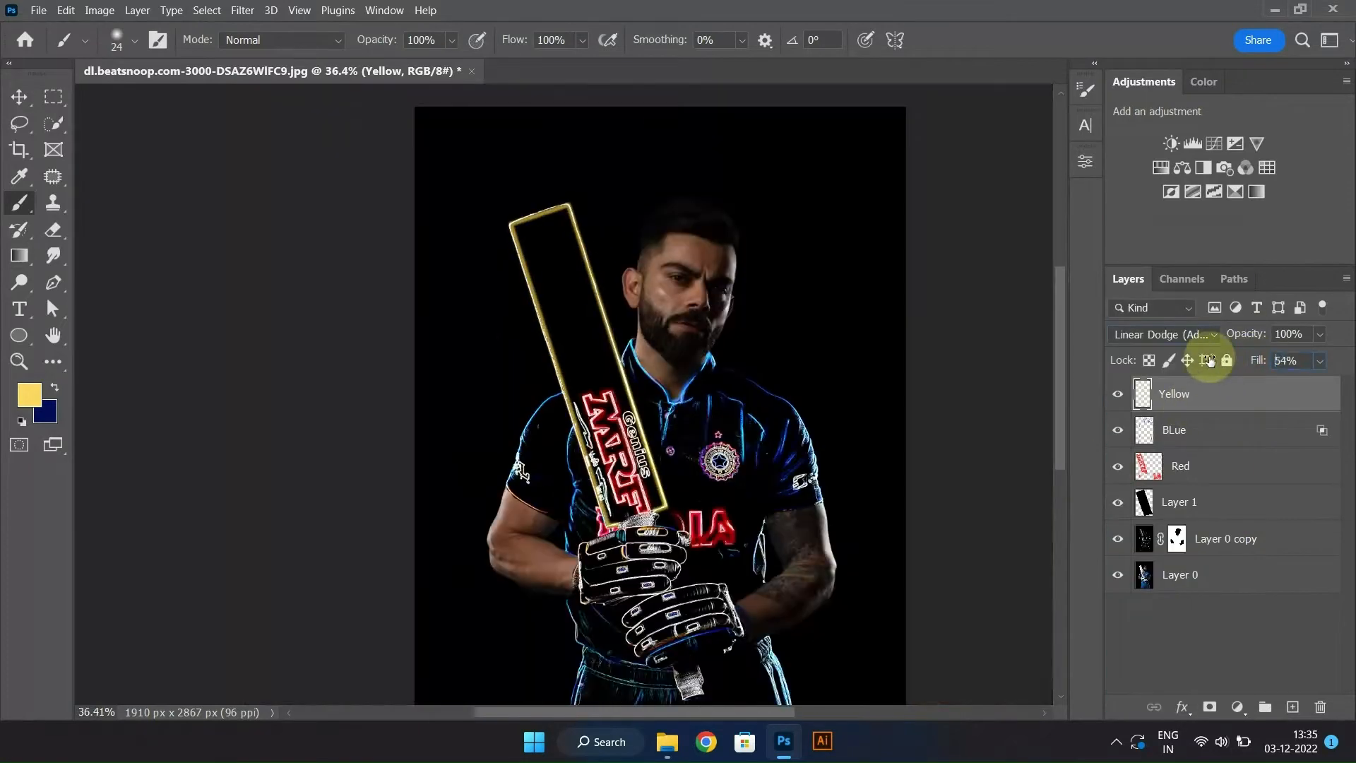
# Paint a yellow glow over the bat's Genius lettering with a soft 19 px brush
pyautogui.scroll(10, 693, 424)
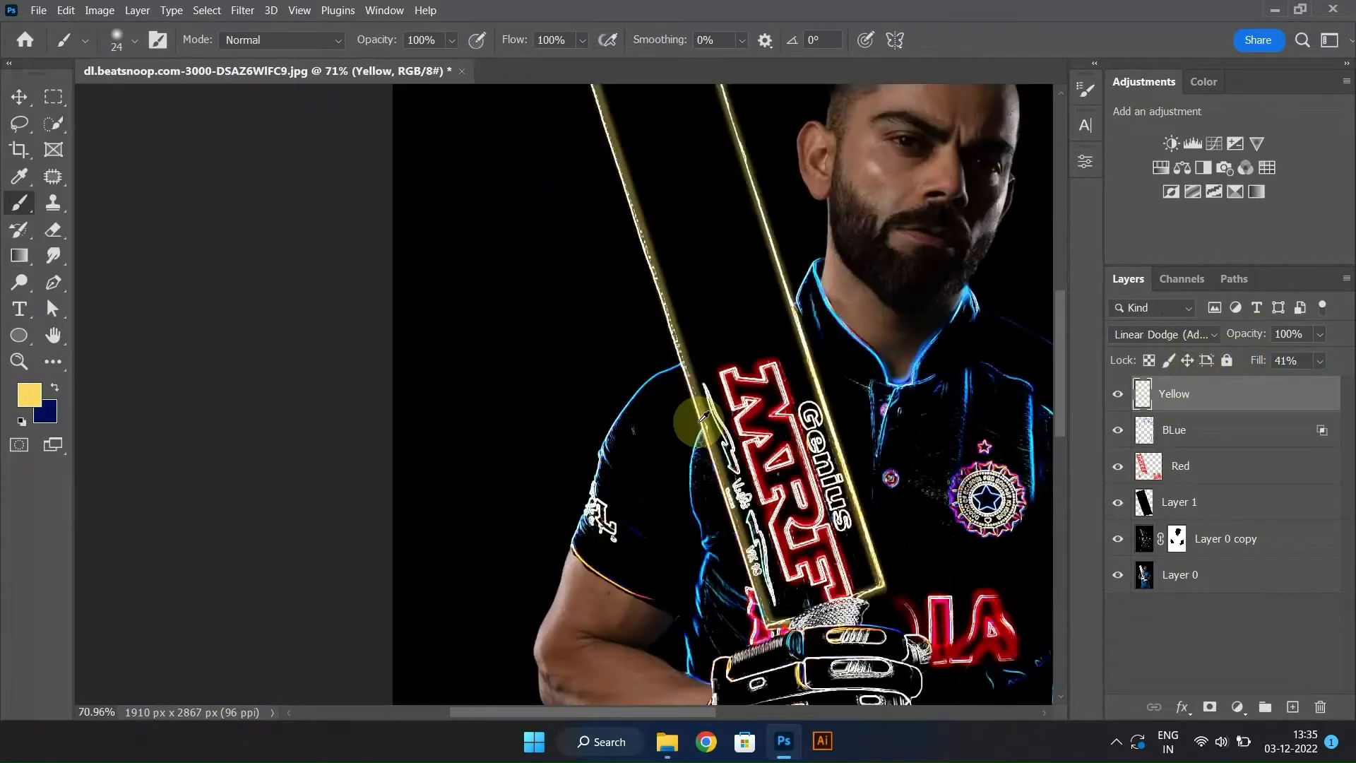
pyautogui.moveTo(818, 411); pyautogui.dragTo(809, 411)
pyautogui.moveTo(764, 370); pyautogui.dragTo(662, 242)
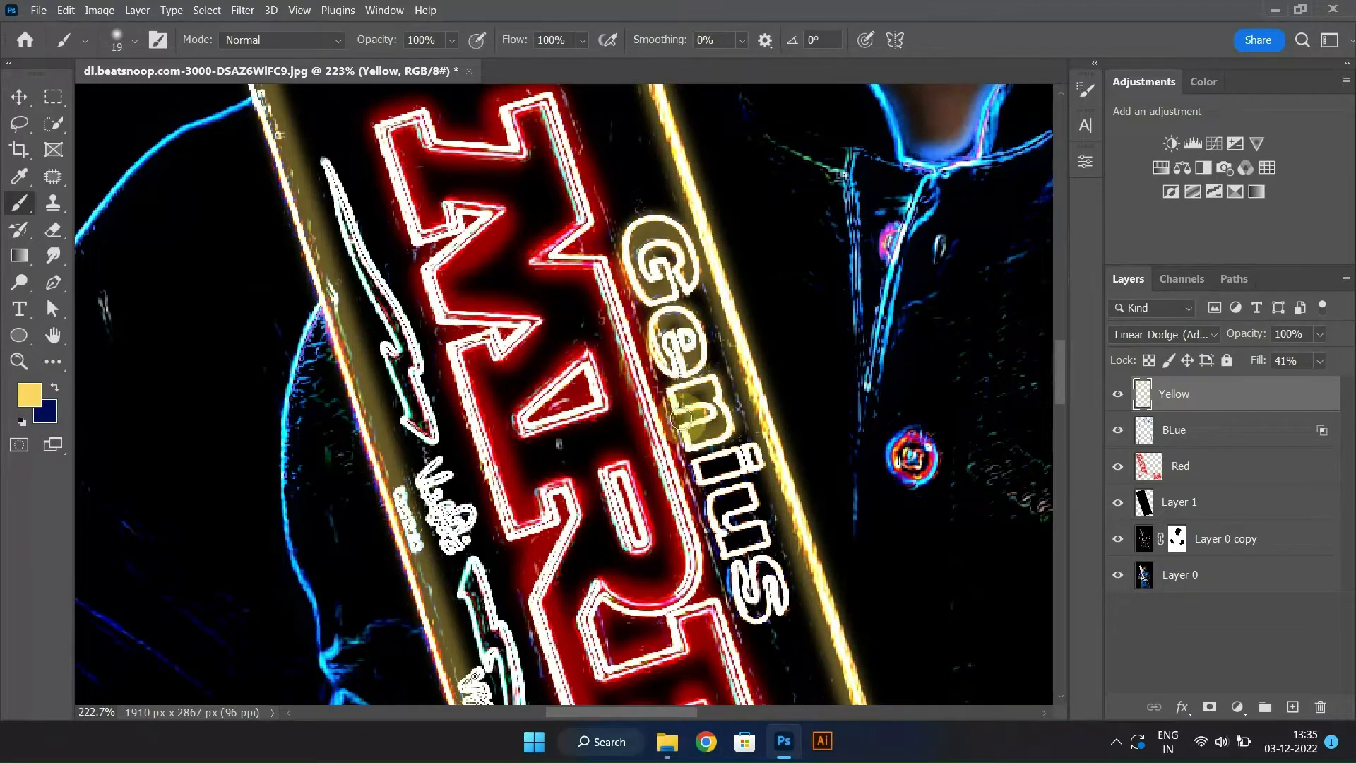
pyautogui.moveTo(735, 452); pyautogui.dragTo(653, 350)
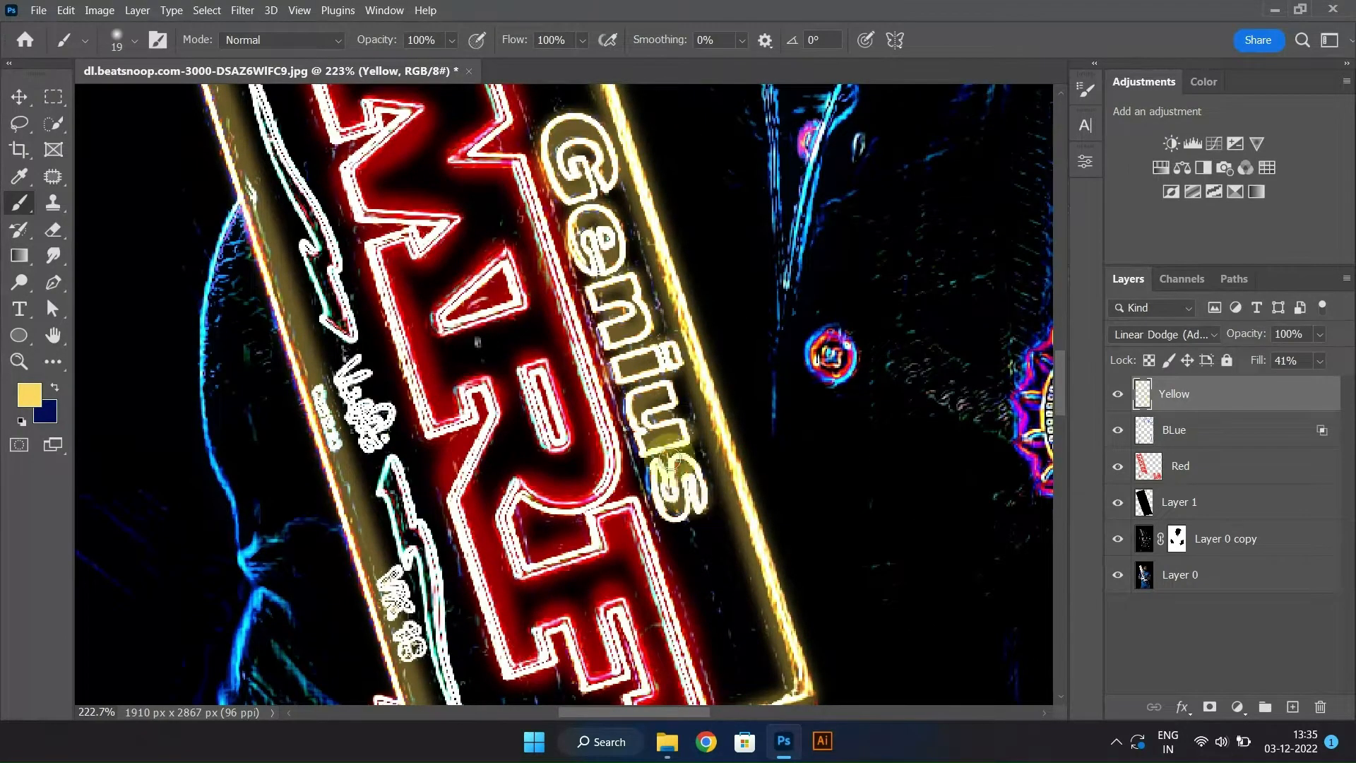
# Paint yellow over the jagged arrow marks and small lettering beside MRF, and set the Yellow layer's fill to 54%
pyautogui.scroll(-5, 668, 456)
pyautogui.scroll(3, 537, 265)
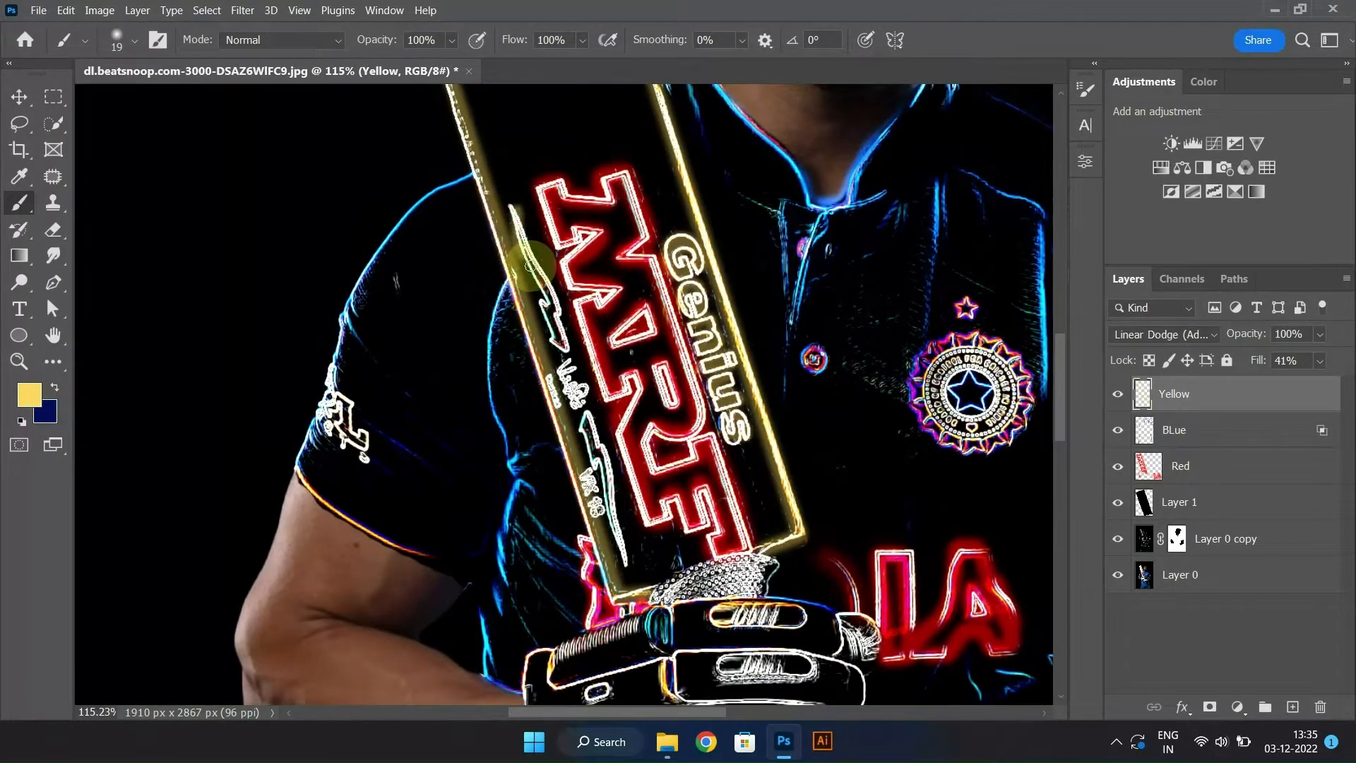
pyautogui.scroll(2, 532, 265)
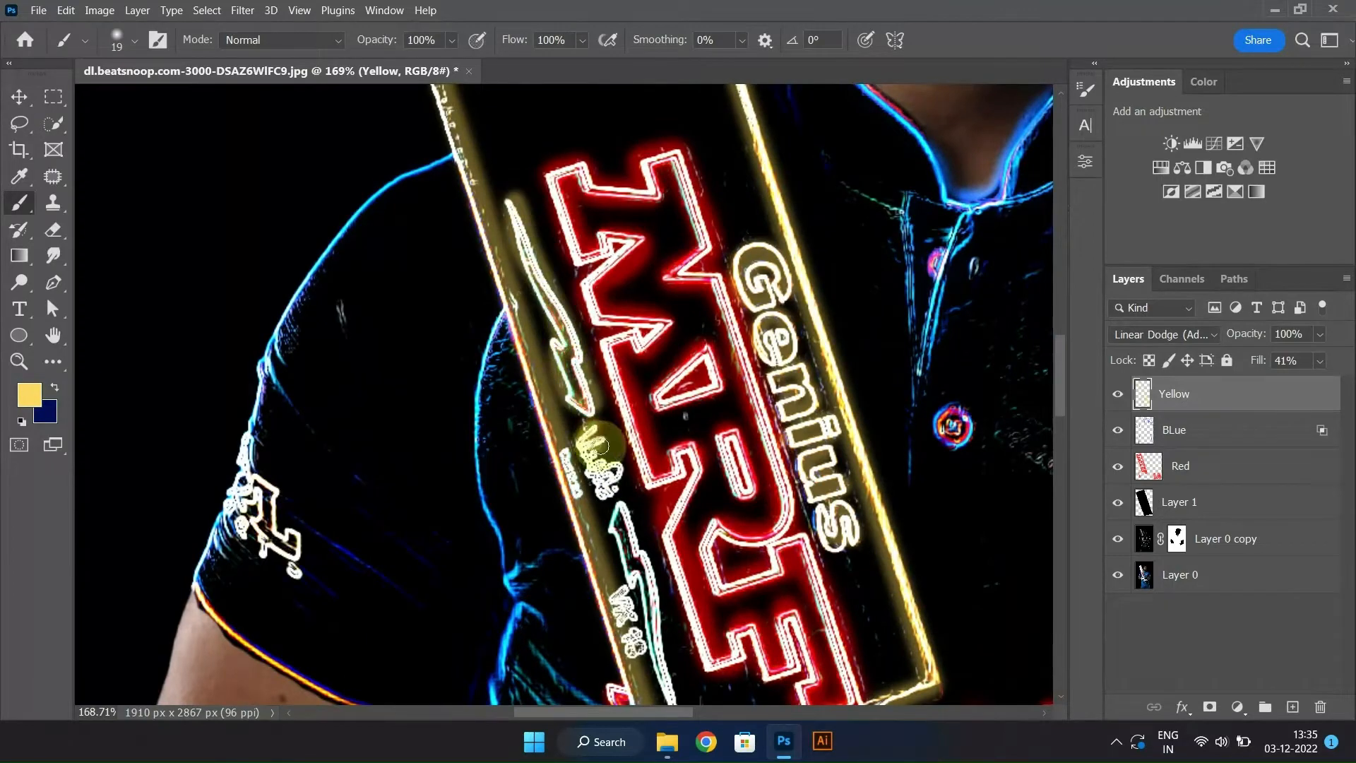
pyautogui.scroll(-2, 625, 557)
pyautogui.scroll(-4, 572, 367)
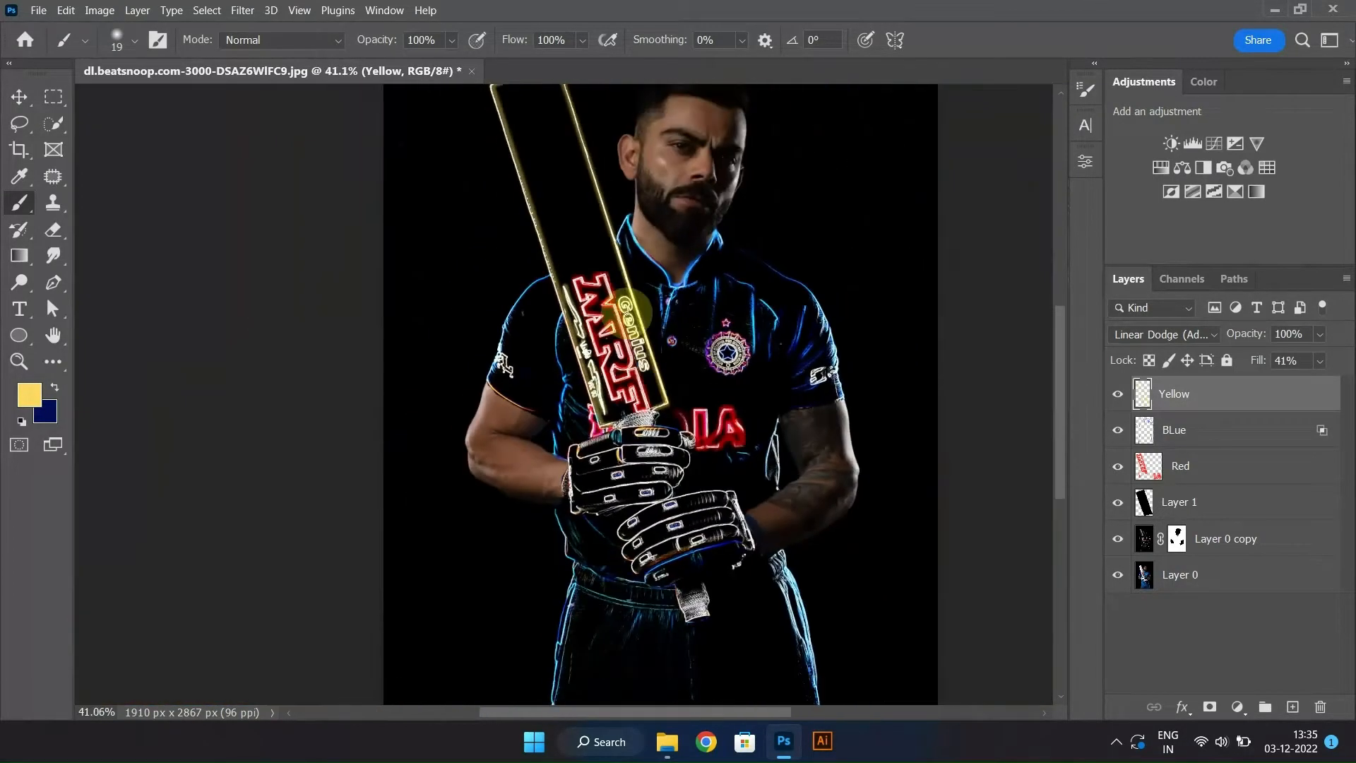
pyautogui.moveTo(1264, 361); pyautogui.dragTo(1284, 361)
# Paint the small rectangular patches on both gloves dark blue on the BLue layer with a soft 33 px brush
pyautogui.scroll(-2, 706, 308)
pyautogui.scroll(7, 651, 431)
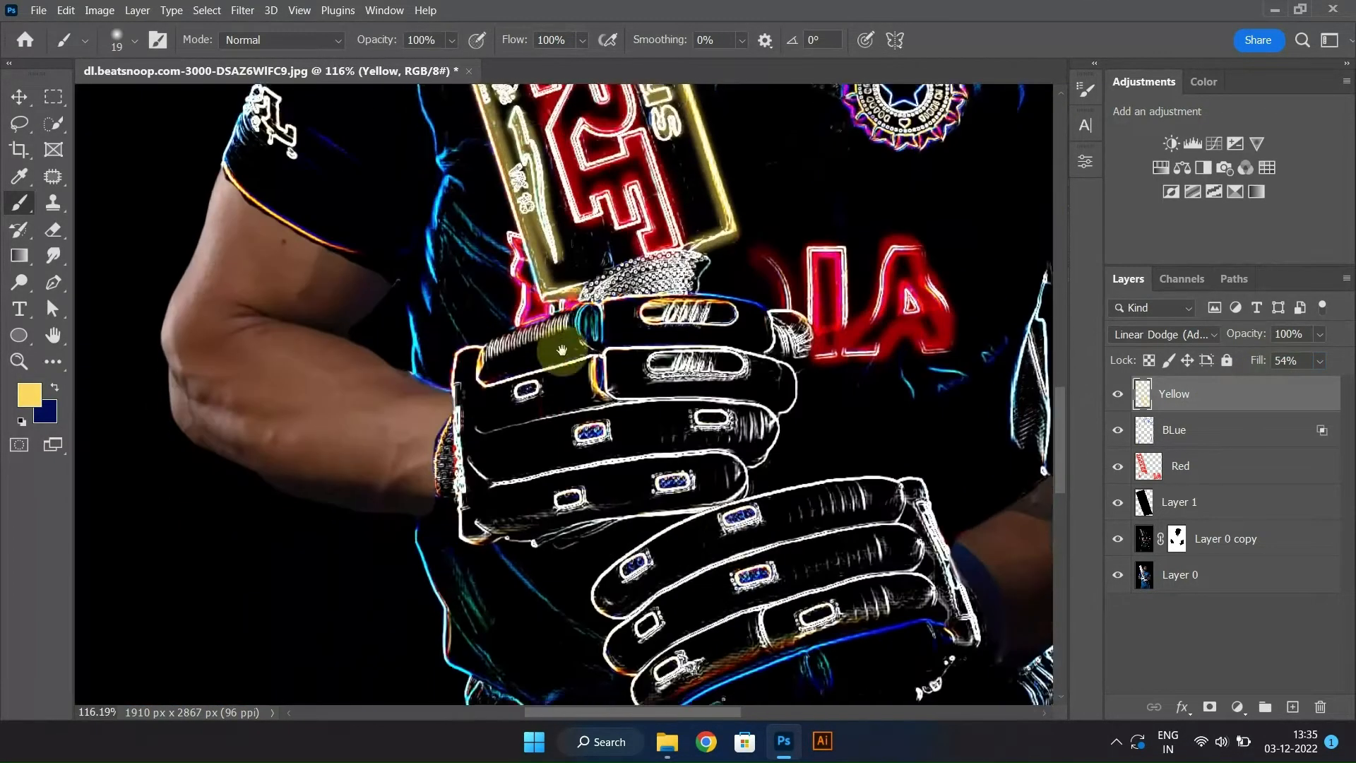
pyautogui.scroll(-2, 565, 348)
pyautogui.scroll(2, 690, 521)
pyautogui.scroll(2, 694, 517)
pyautogui.hotkey('alt', '[')
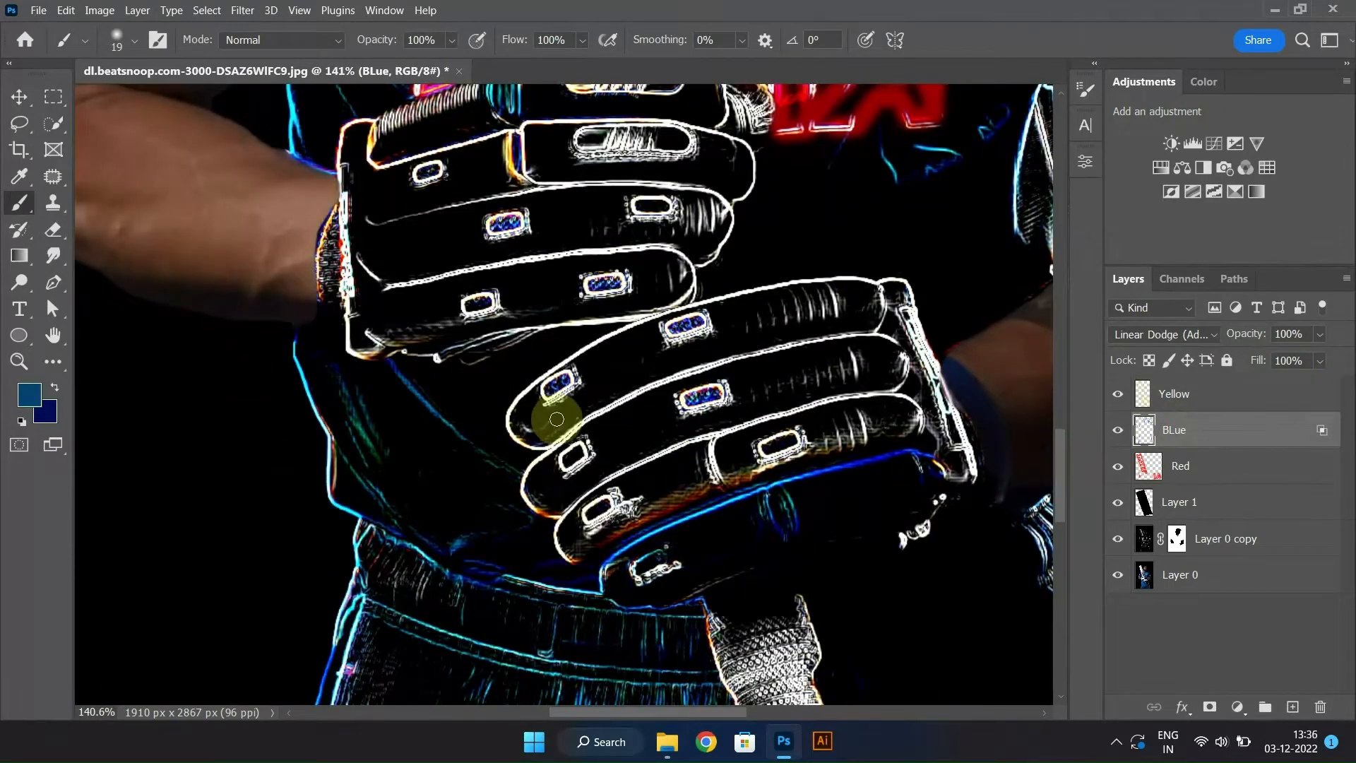
pyautogui.scroll(1, 557, 419)
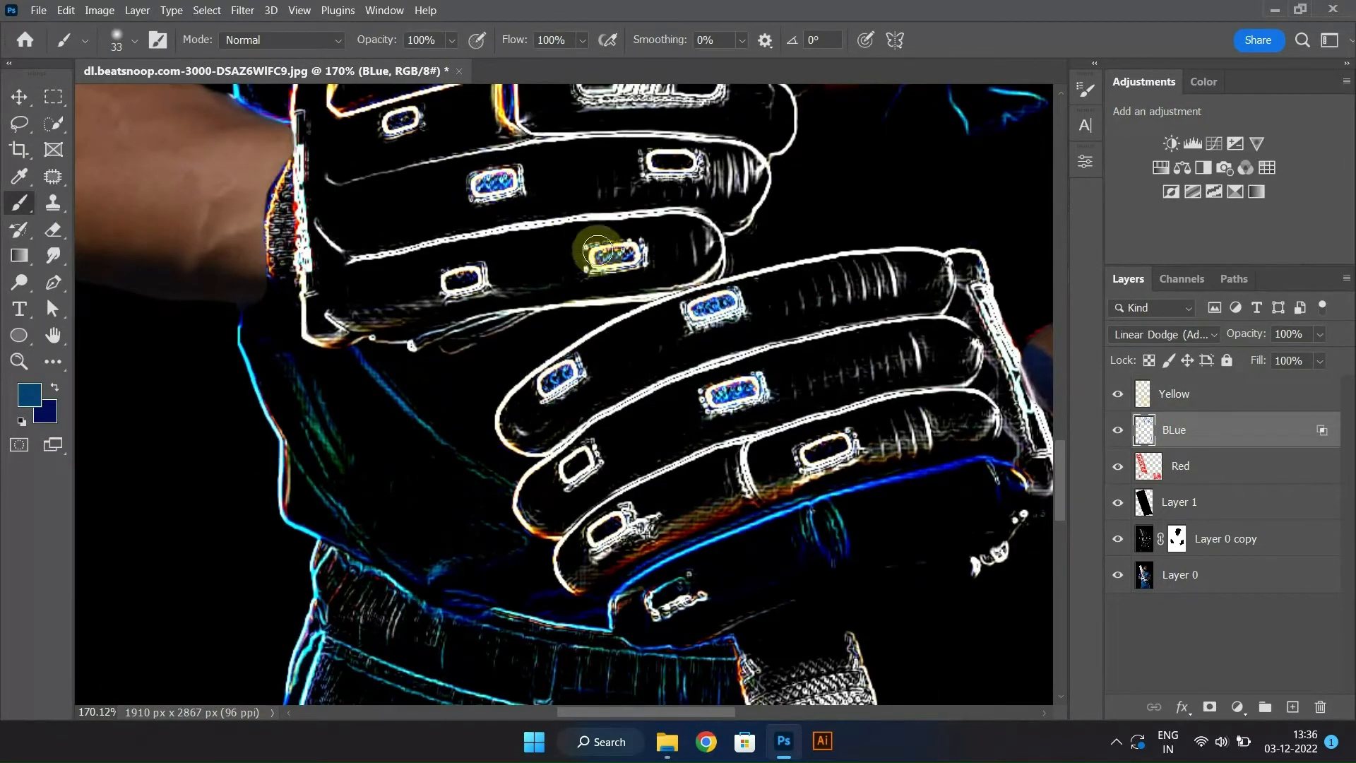
pyautogui.scroll(-5, 684, 171)
# Add a layer named BLack above the BLue layer and paint black over the stray texture on the trousers
pyautogui.scroll(4, 591, 439)
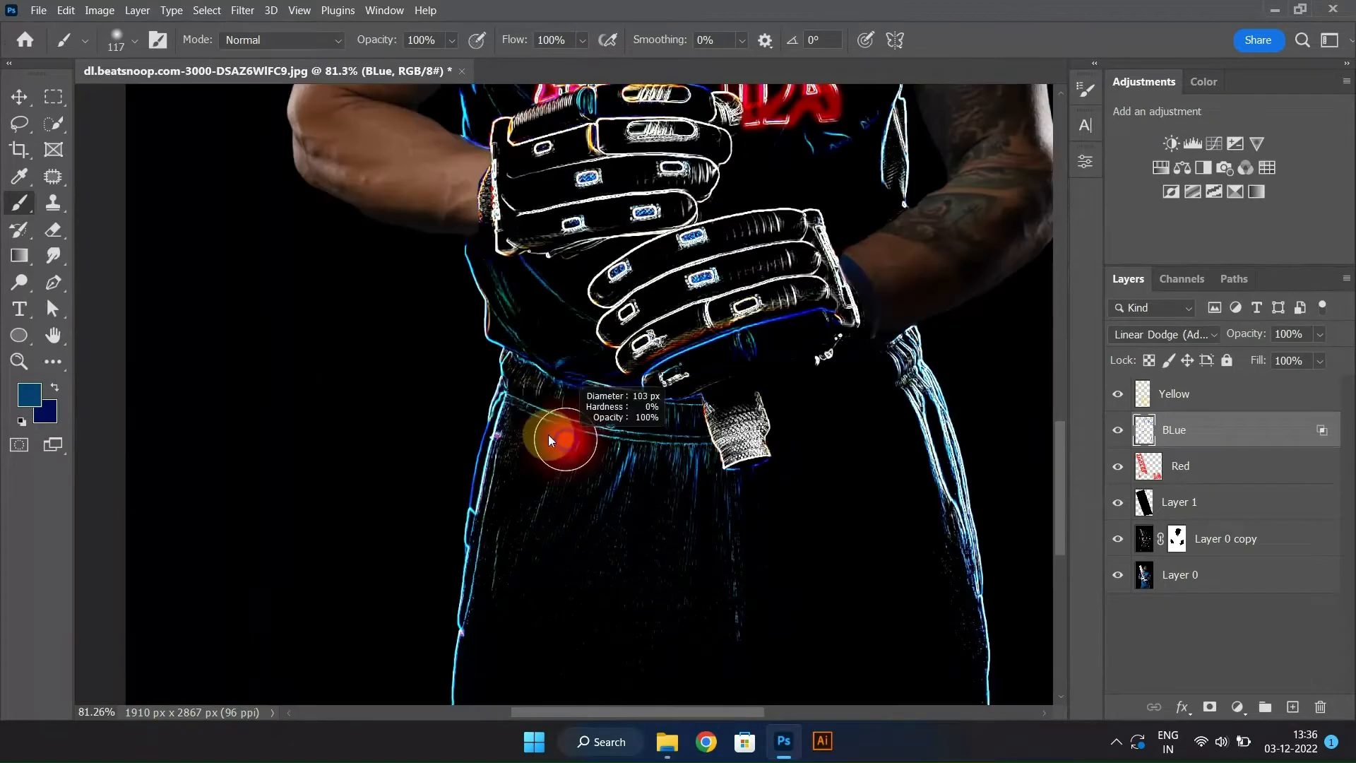
pyautogui.scroll(-1, 641, 476)
pyautogui.hotkey('ctrl', 'shift', 'alt', 'n')
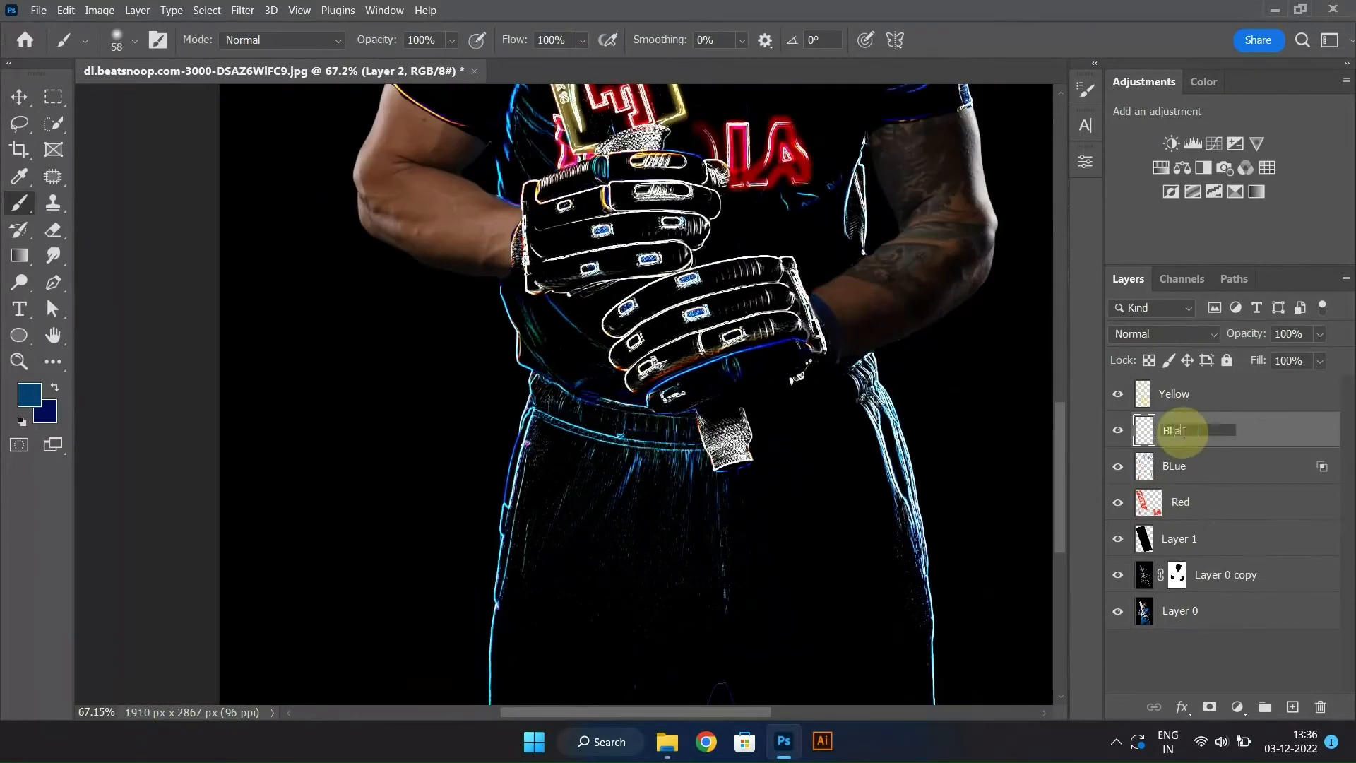
pyautogui.keyDown('alt'); pyautogui.click(624, 627); pyautogui.keyUp('alt')
pyautogui.moveTo(573, 474); pyautogui.dragTo(570, 566)
pyautogui.hotkey('ctrl', 'z')
pyautogui.moveTo(550, 503); pyautogui.dragTo(654, 493)
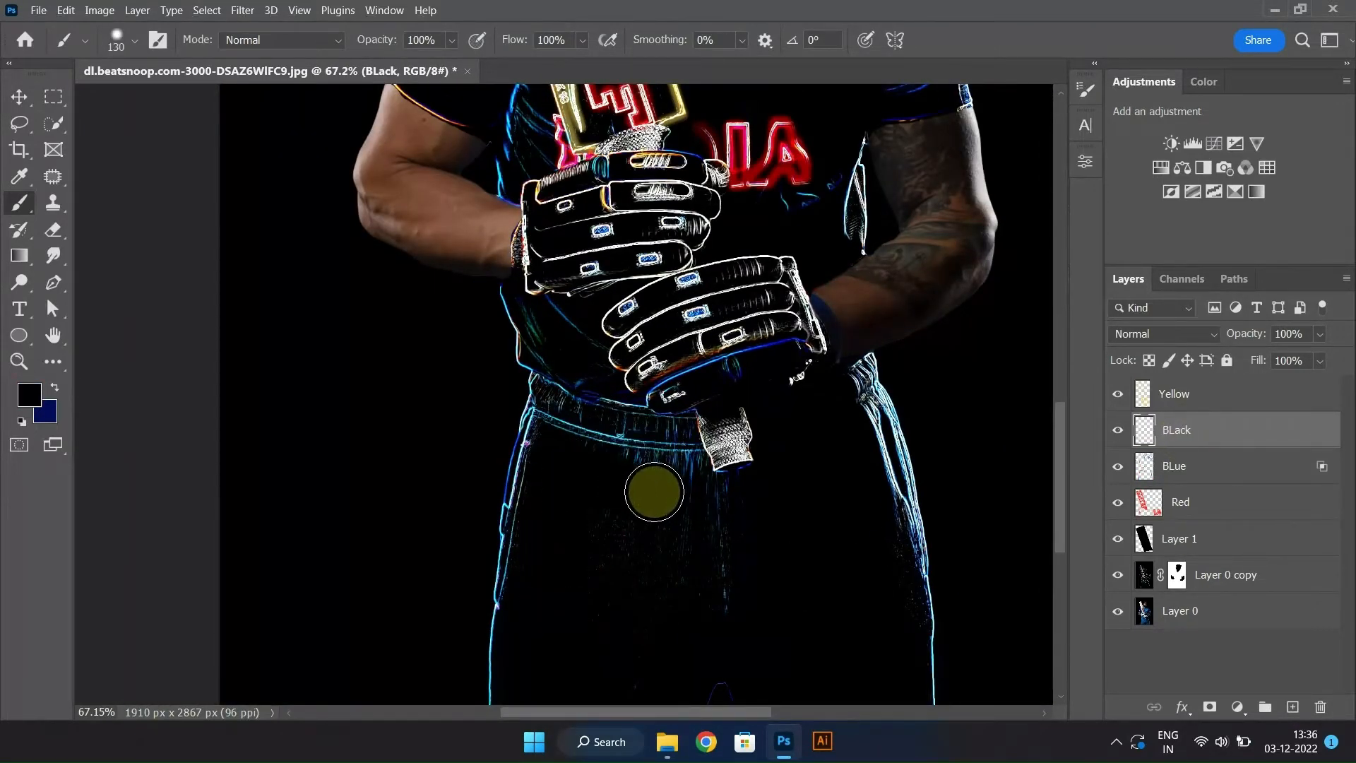
# Clean the stray specks from the trouser waistband with a soft 35 px black brush
pyautogui.scroll(4, 623, 413)
pyautogui.moveTo(569, 417); pyautogui.dragTo(518, 417)
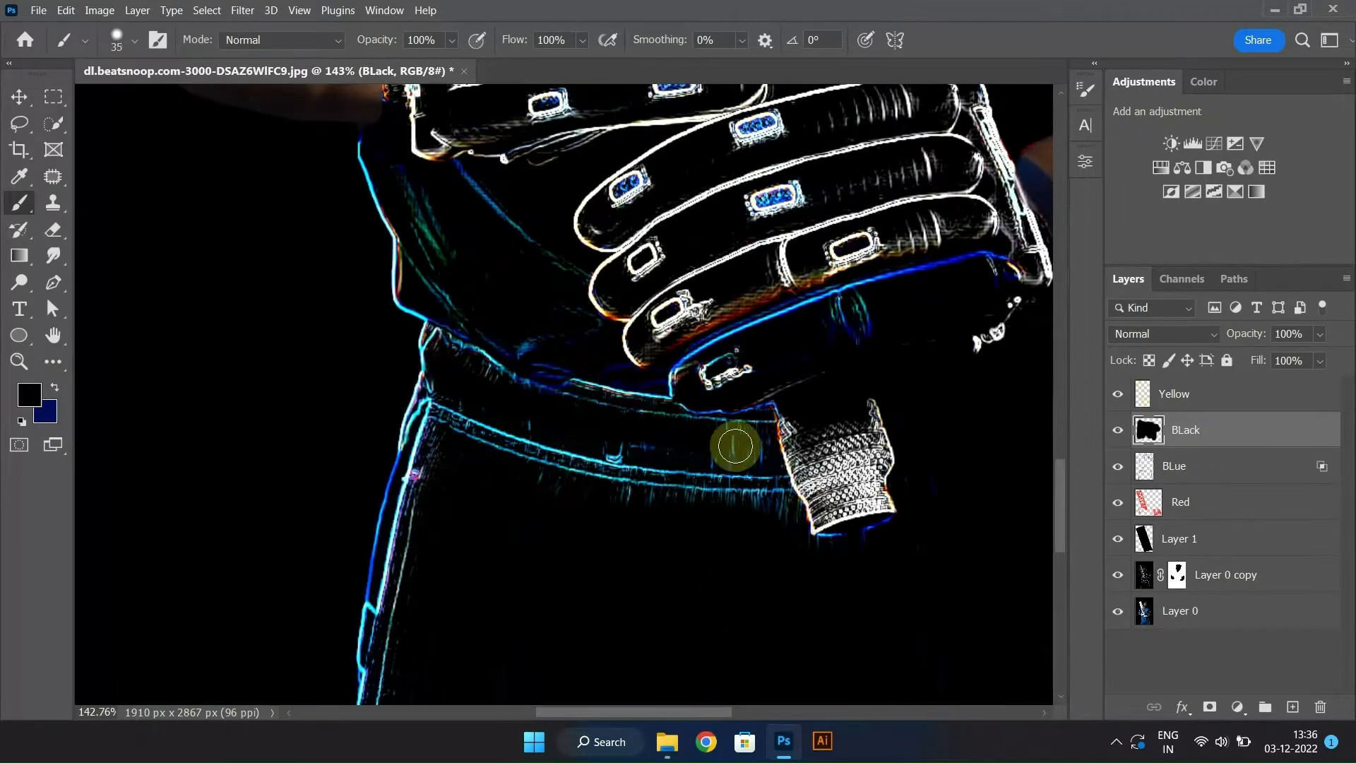
pyautogui.moveTo(736, 447); pyautogui.dragTo(696, 440)
# Erase stray blue paint around the neck and collar on the BLue layer, reducing the soft eraser to 71 px
pyautogui.scroll(-7, 633, 369)
pyautogui.scroll(8, 606, 261)
pyautogui.scroll(-8, 639, 311)
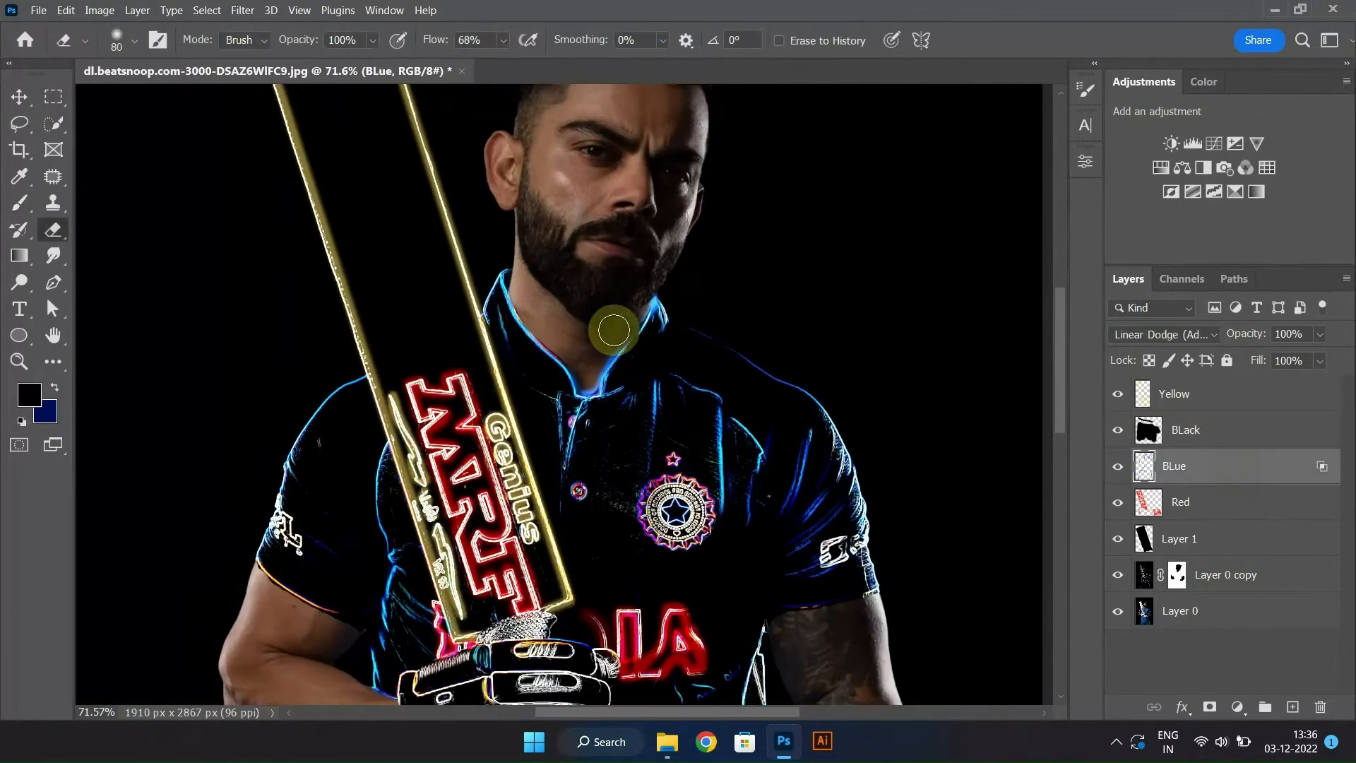
pyautogui.scroll(4, 614, 330)
pyautogui.scroll(-8, 615, 368)
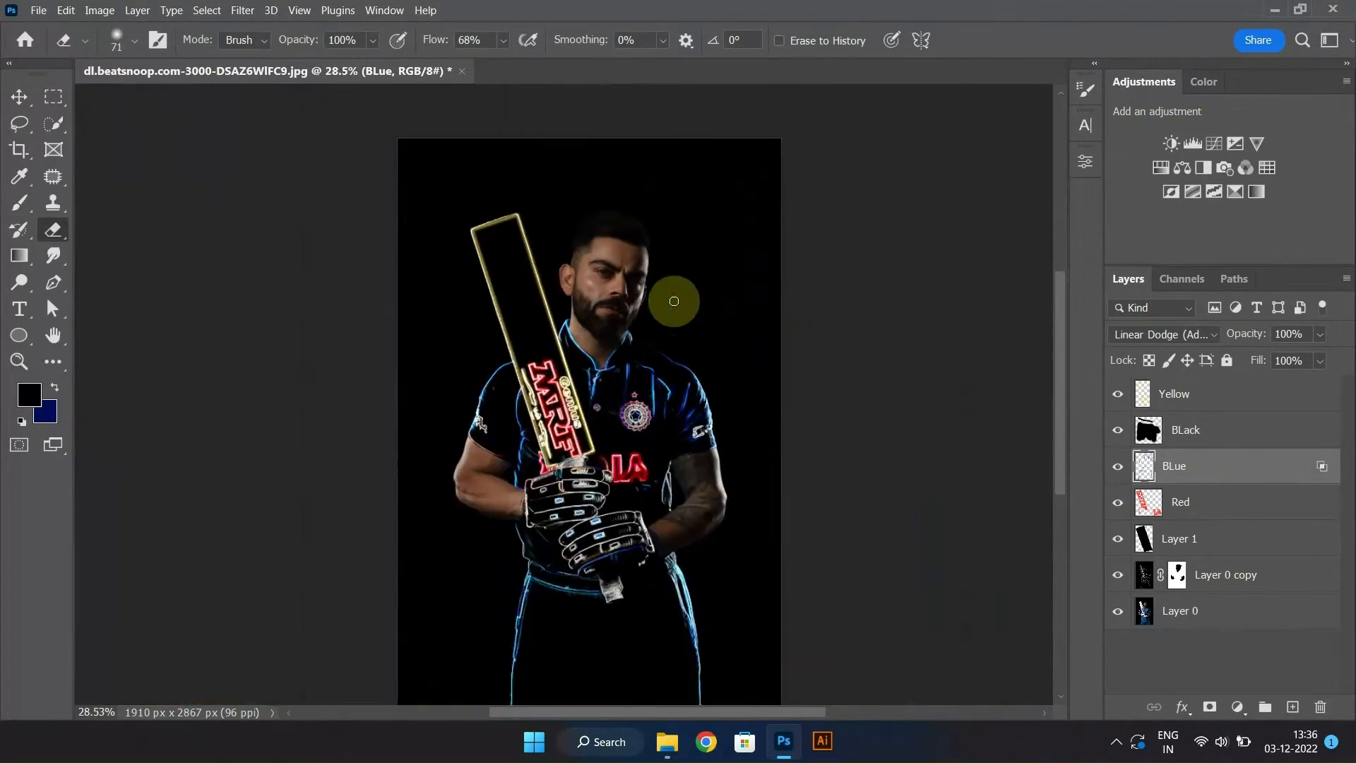
pyautogui.scroll(-1, 658, 373)
pyautogui.scroll(3, 665, 314)
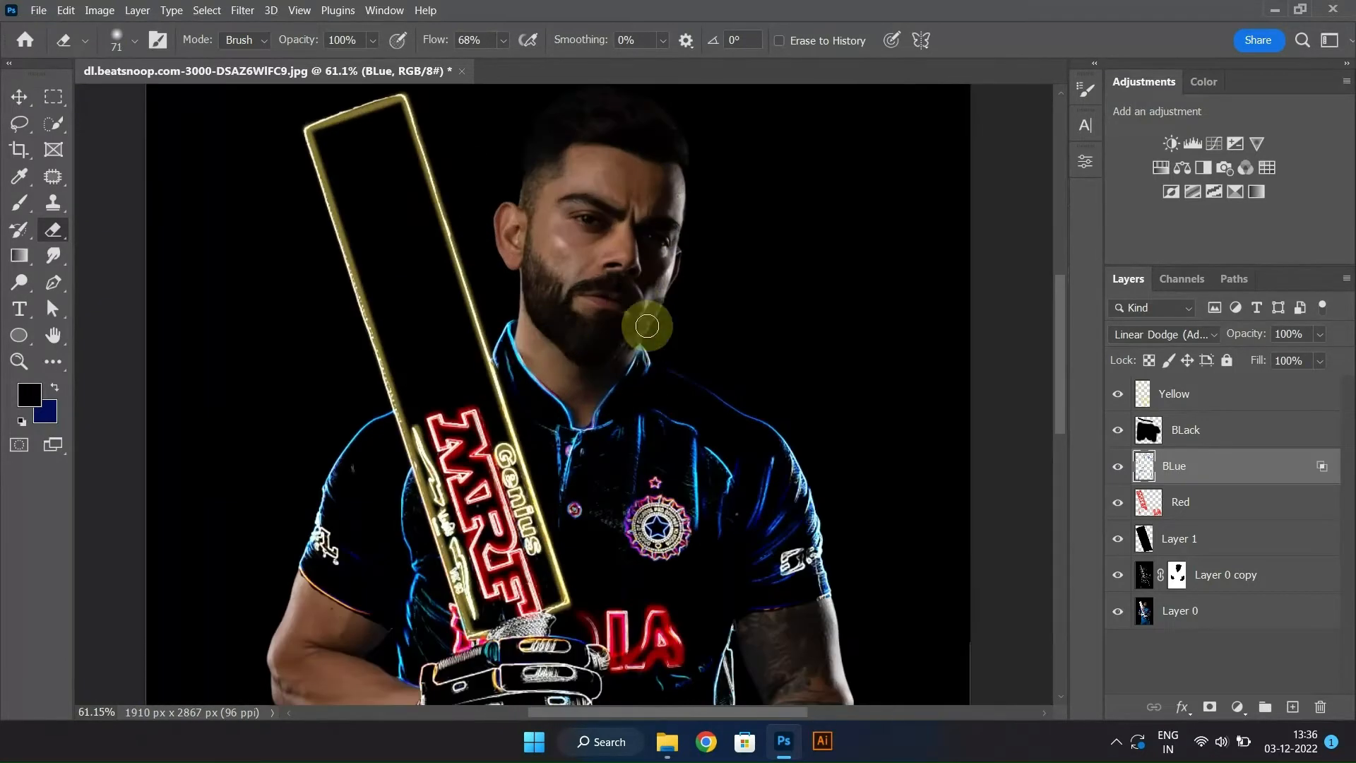
pyautogui.scroll(-4, 615, 351)
# Paint black over the textured bat handle below the gloves on the BLack layer with a soft 52 px brush
pyautogui.scroll(5, 526, 516)
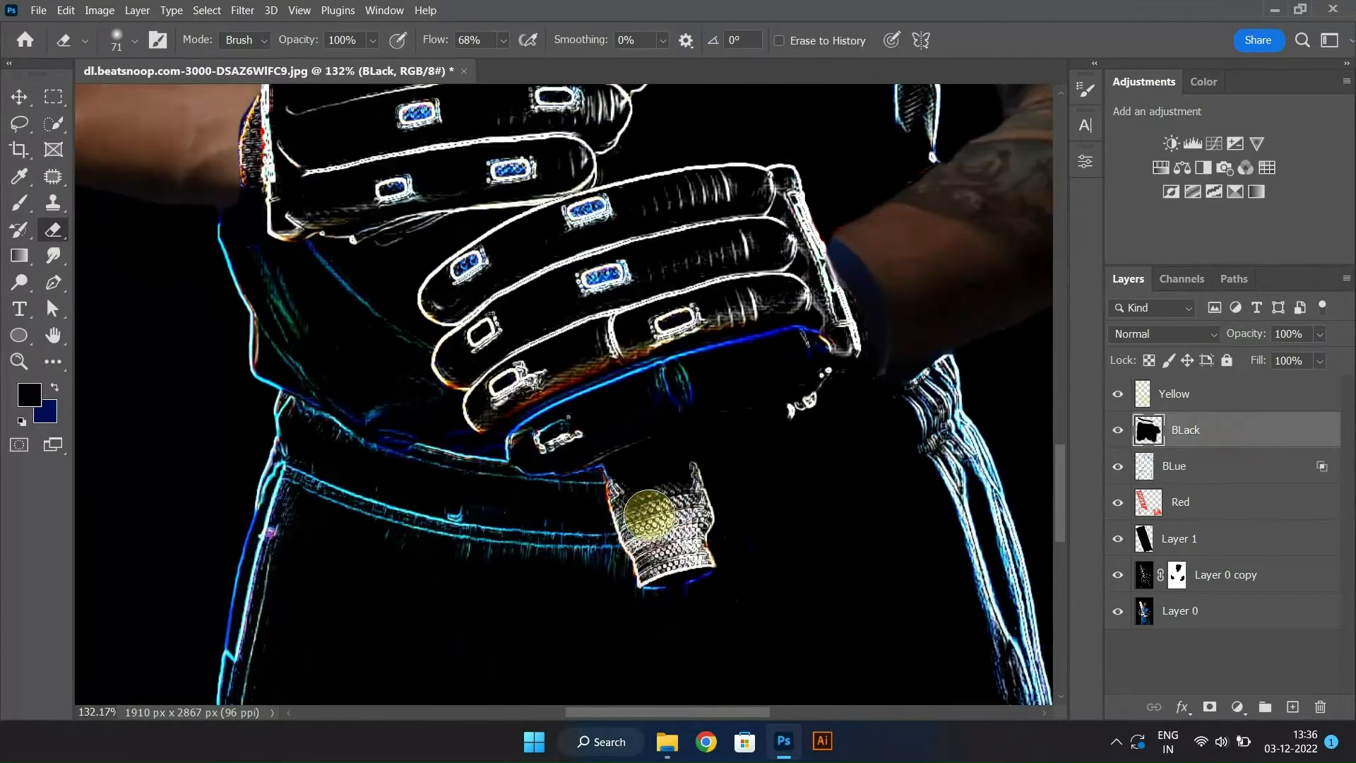
pyautogui.press('b')
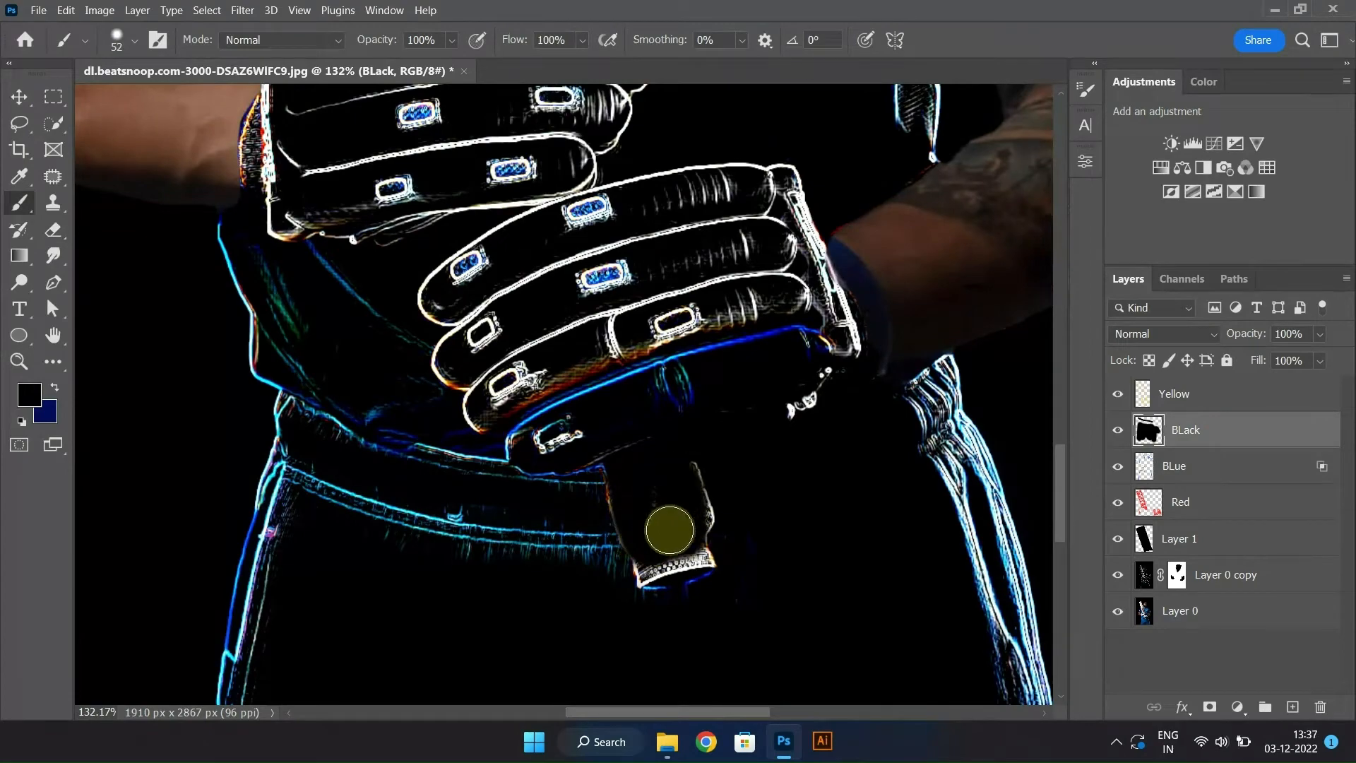
pyautogui.scroll(-6, 659, 520)
# Sample a bright blue and paint the upper glove's top edge on the BLue layer with a soft 26 px brush
pyautogui.scroll(7, 605, 378)
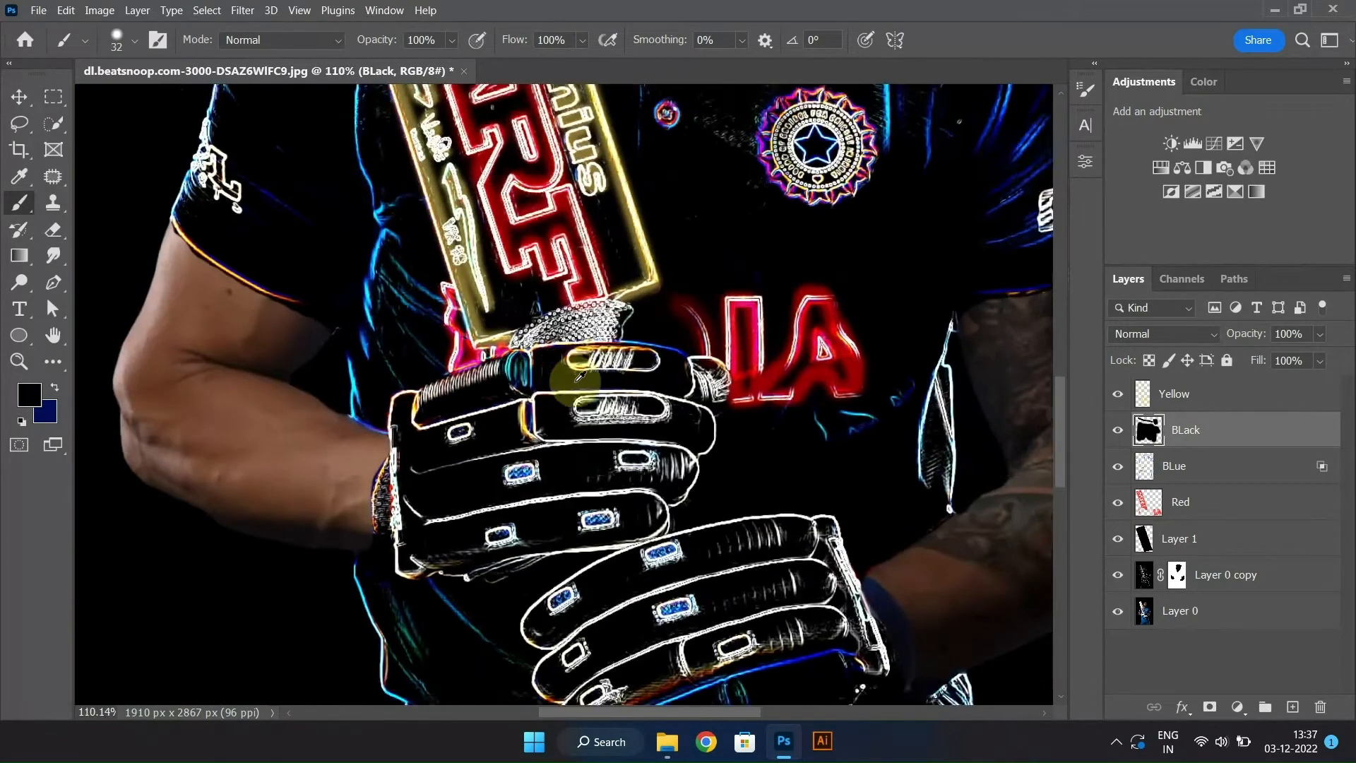
pyautogui.click(1175, 467)
pyautogui.keyDown('alt'); pyautogui.click(709, 343); pyautogui.keyUp('alt')
pyautogui.scroll(3, 706, 349)
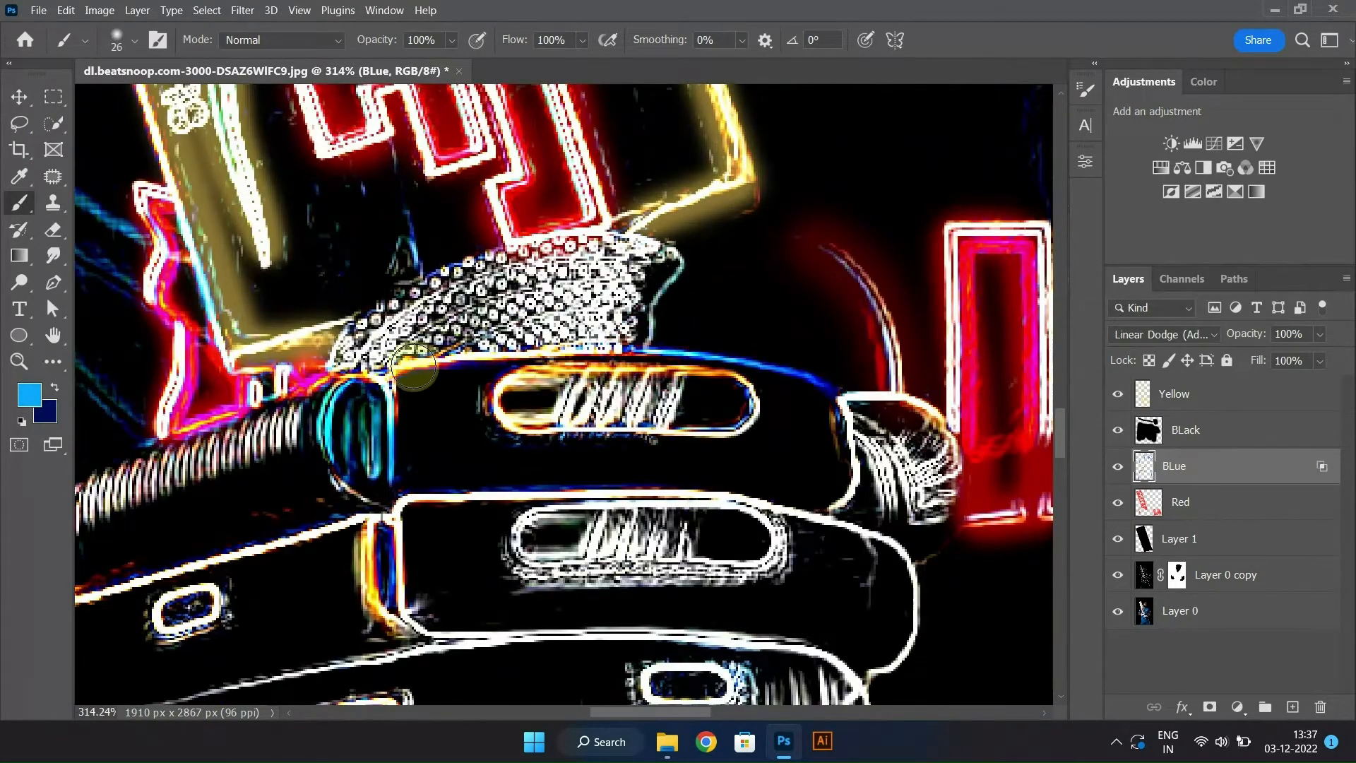
pyautogui.moveTo(707, 354); pyautogui.dragTo(838, 388)
pyautogui.scroll(-4, 696, 354)
# Brighten the gloves' rectangular patches and the lower glove's bottom edge with bright blue, using a soft brush up to 21 px
pyautogui.moveTo(519, 388); pyautogui.dragTo(517, 353)
pyautogui.moveTo(515, 340); pyautogui.dragTo(515, 368)
pyautogui.moveTo(518, 508); pyautogui.dragTo(515, 427)
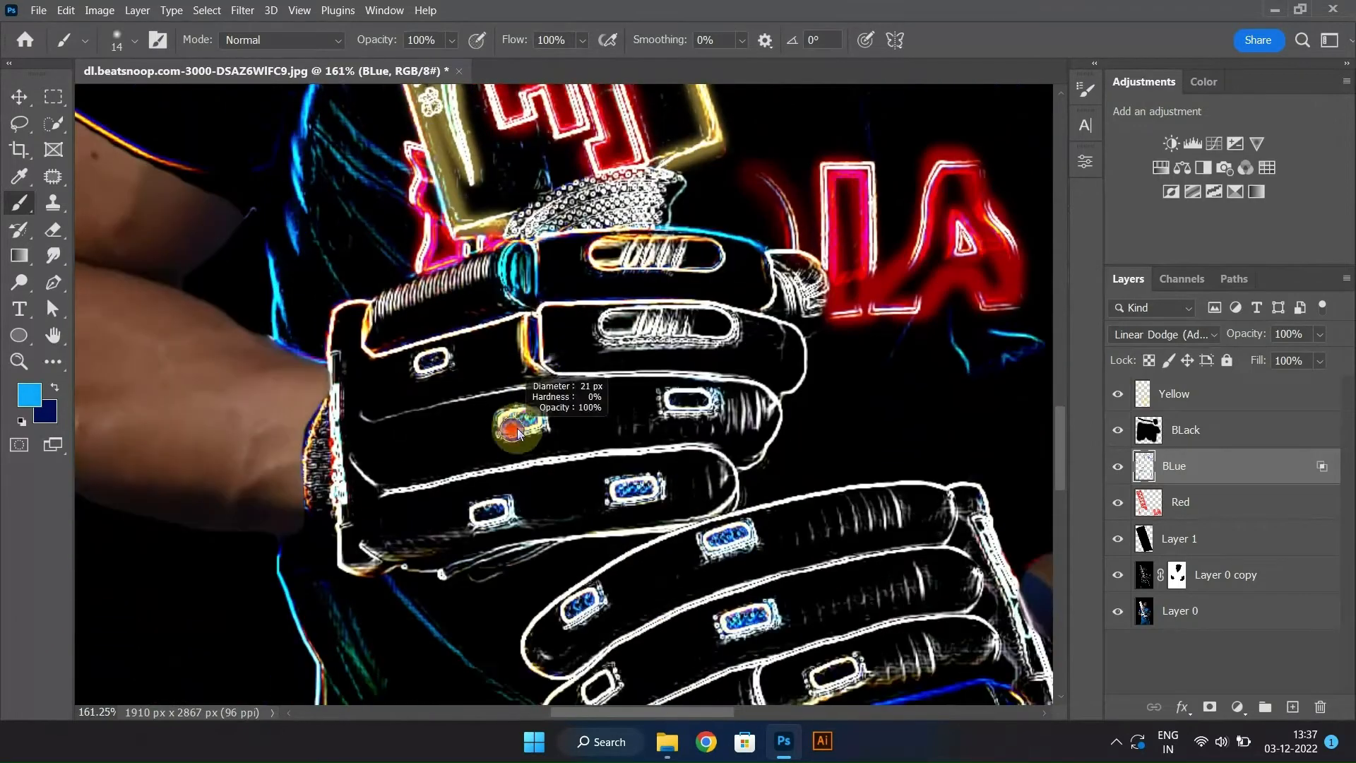
pyautogui.scroll(-5, 537, 466)
pyautogui.moveTo(646, 599); pyautogui.dragTo(634, 555)
pyautogui.moveTo(563, 599); pyautogui.dragTo(565, 586)
pyautogui.scroll(-4, 698, 538)
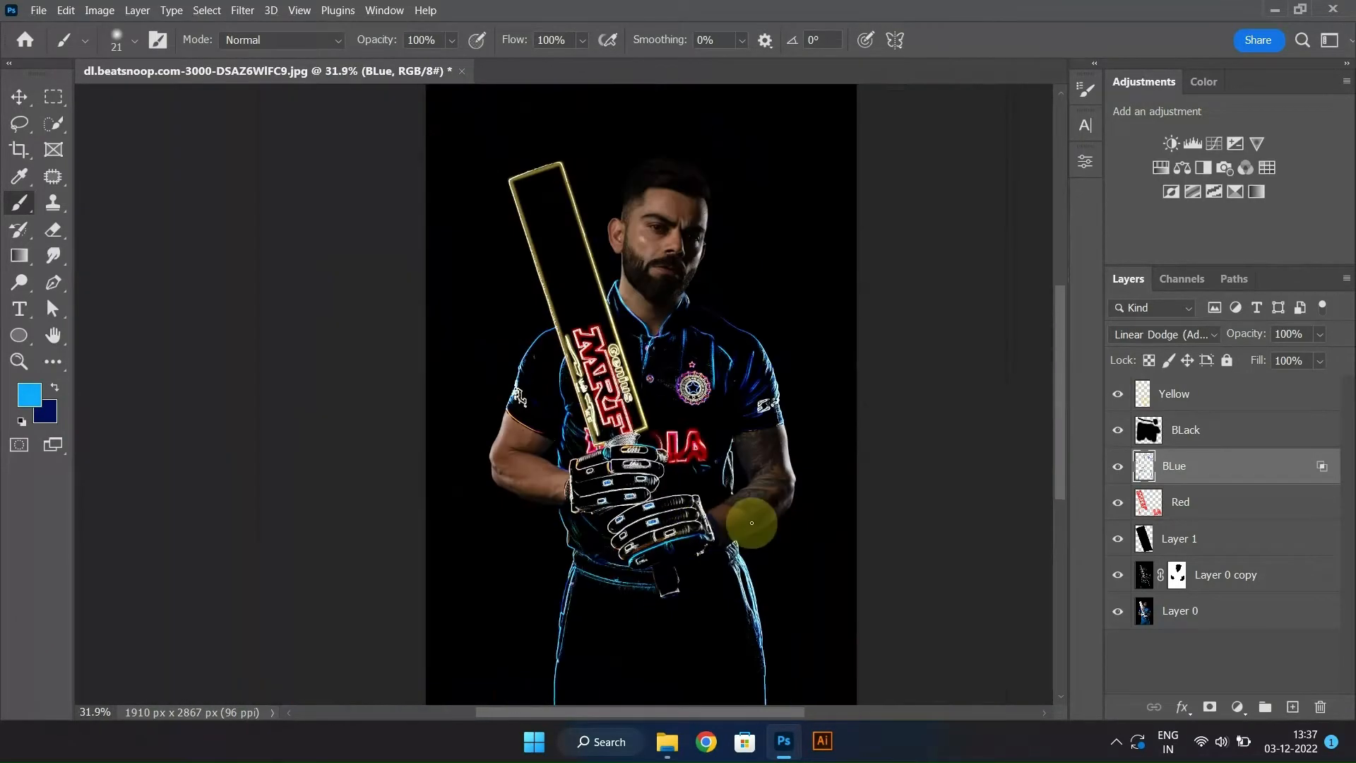
# Sample a pale yellow and paint the upper glove's first finger seam and its short vertical edge on the Yellow layer
pyautogui.scroll(3, 745, 521)
pyautogui.click(1187, 405)
pyautogui.scroll(3, 572, 361)
pyautogui.keyDown('alt'); pyautogui.click(628, 368); pyautogui.keyUp('alt')
pyautogui.scroll(2, 503, 482)
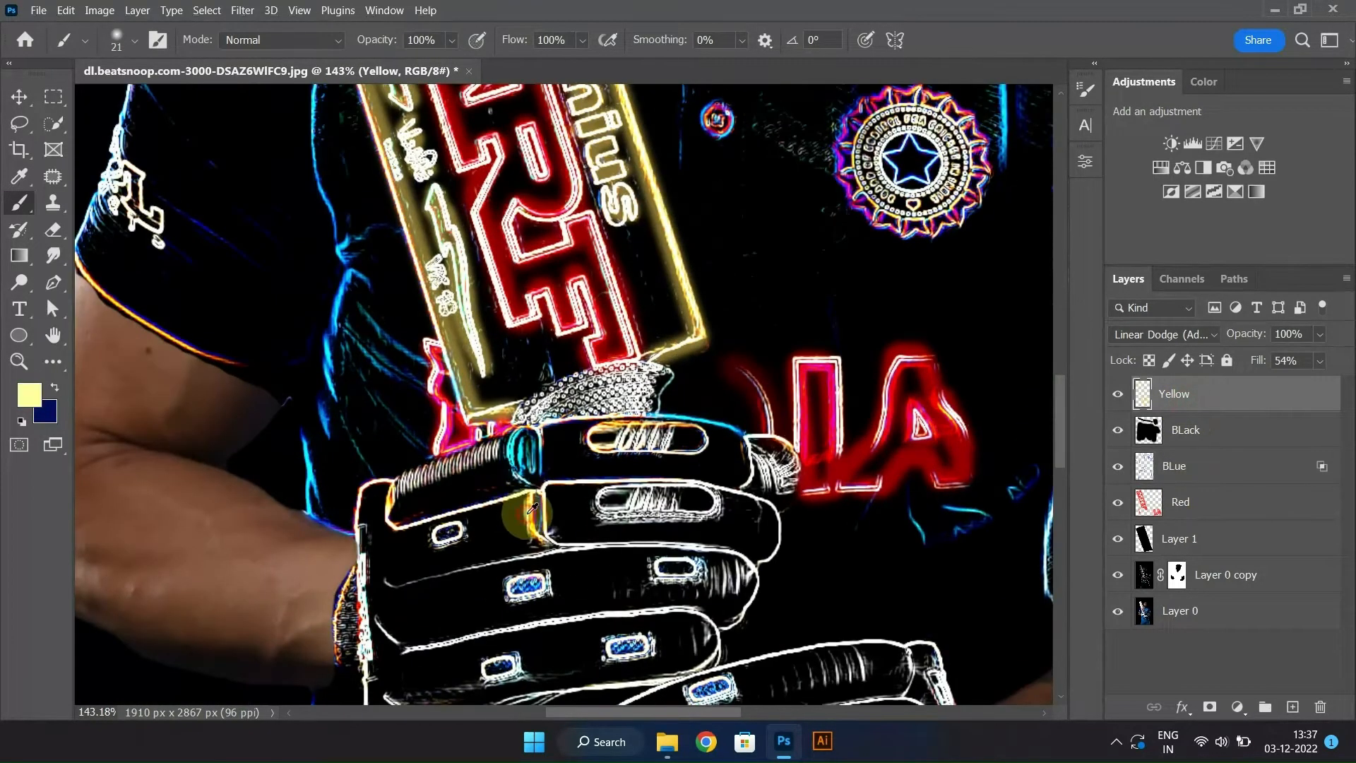
pyautogui.moveTo(395, 525); pyautogui.dragTo(531, 496)
pyautogui.moveTo(524, 515); pyautogui.dragTo(526, 450)
pyautogui.scroll(-5, 521, 448)
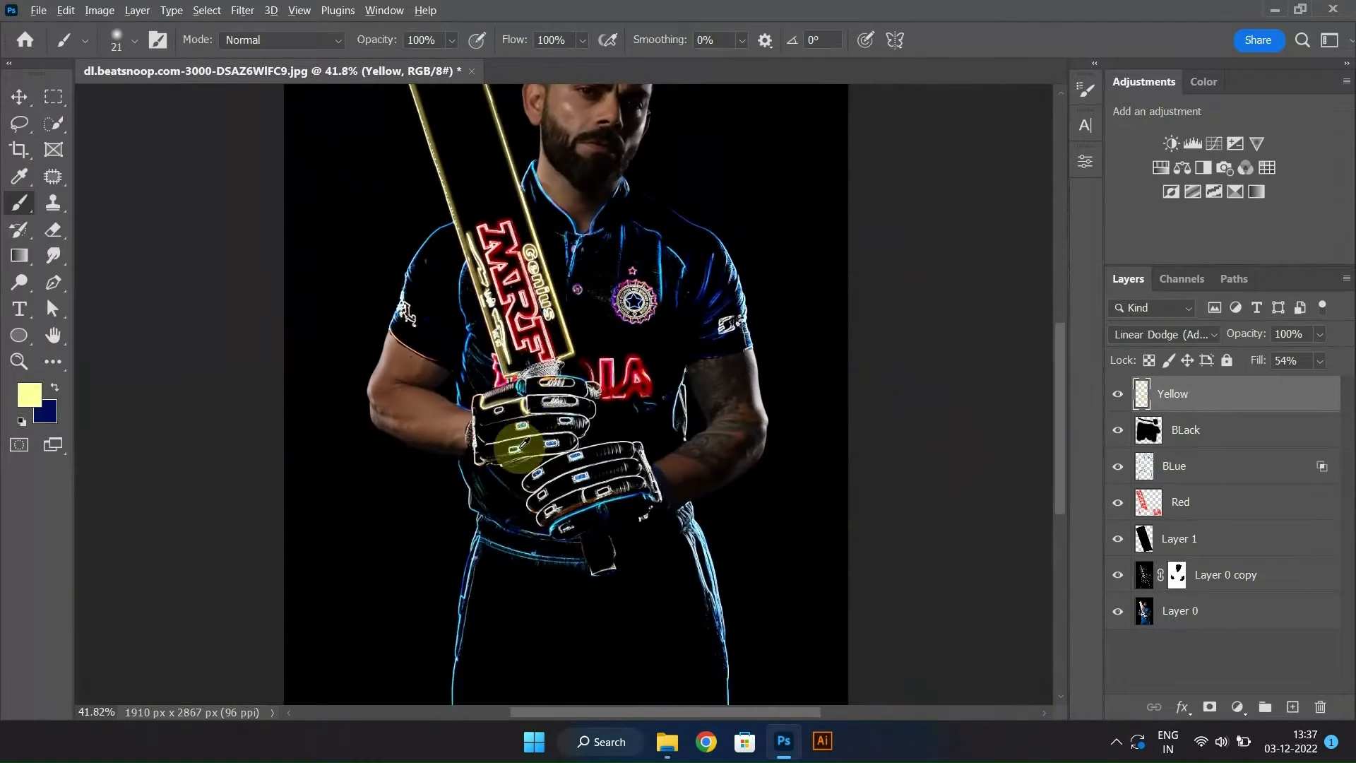
# Trace the finger outlines of both gloves in pale yellow and erase the overspill around them with a soft 52 px eraser
pyautogui.scroll(4, 520, 444)
pyautogui.moveTo(408, 486)
pyautogui.mouseDown()
pyautogui.moveTo(626, 461)
pyautogui.moveTo(685, 410)
pyautogui.moveTo(434, 427)
pyautogui.moveTo(445, 375)
pyautogui.moveTo(582, 351)
pyautogui.moveTo(719, 358)
pyautogui.moveTo(736, 322)
pyautogui.mouseUp()
pyautogui.moveTo(546, 296)
pyautogui.mouseDown()
pyautogui.moveTo(714, 279)
pyautogui.moveTo(566, 290)
pyautogui.moveTo(680, 382)
pyautogui.mouseUp()
pyautogui.moveTo(839, 471)
pyautogui.mouseDown()
pyautogui.moveTo(745, 434)
pyautogui.moveTo(647, 461)
pyautogui.moveTo(548, 529)
pyautogui.moveTo(573, 565)
pyautogui.moveTo(719, 503)
pyautogui.moveTo(855, 469)
pyautogui.mouseUp()
pyautogui.press('e')
pyautogui.moveTo(742, 532); pyautogui.dragTo(837, 503)
pyautogui.press('b')
pyautogui.moveTo(835, 487)
pyautogui.mouseDown()
pyautogui.moveTo(872, 508)
pyautogui.moveTo(696, 562)
pyautogui.mouseUp()
pyautogui.press('e')
pyautogui.moveTo(522, 554); pyautogui.dragTo(530, 593)
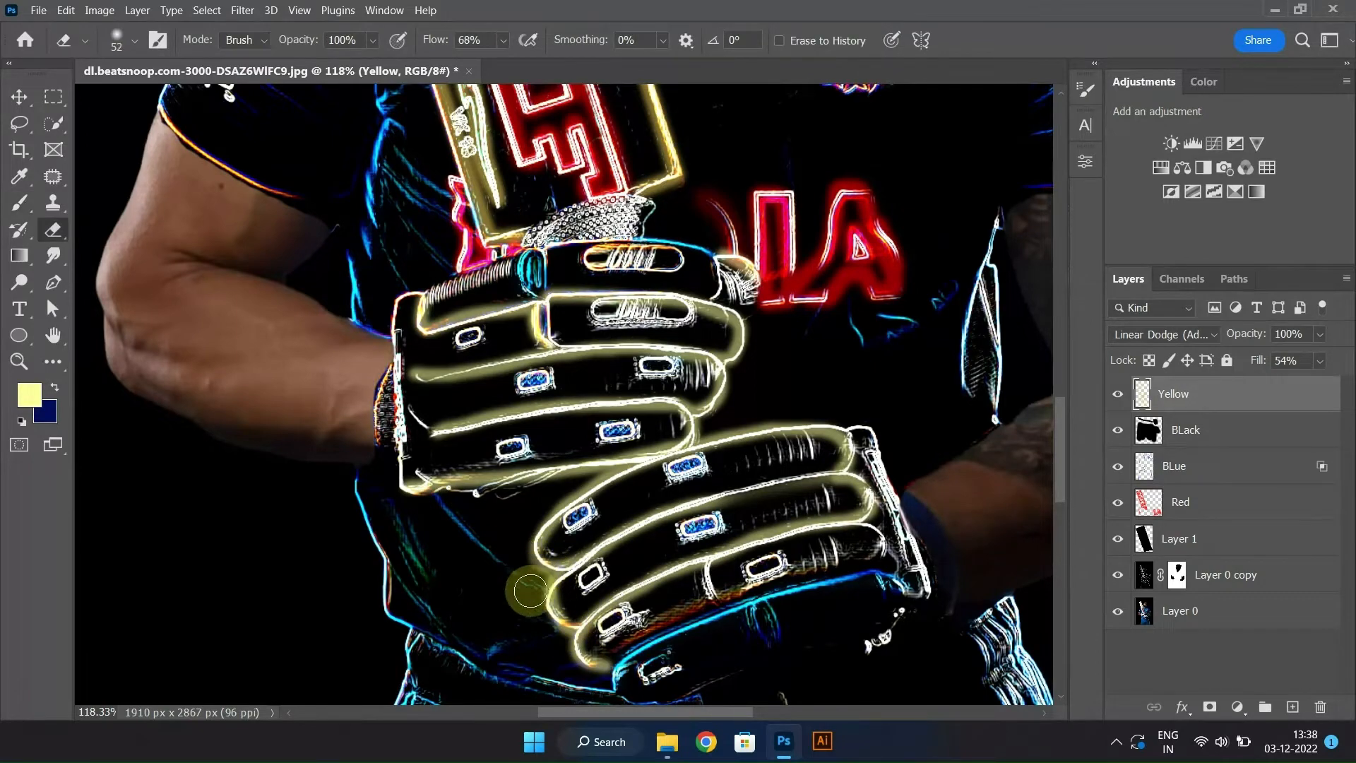
# Restore the default black and white colours and paint black over the dotted grip above the upper glove on the BLack layer
pyautogui.scroll(-17, 726, 443)
pyautogui.scroll(19, 680, 444)
pyautogui.click(1178, 438)
pyautogui.scroll(3, 644, 436)
pyautogui.press('b')
pyautogui.press('d')
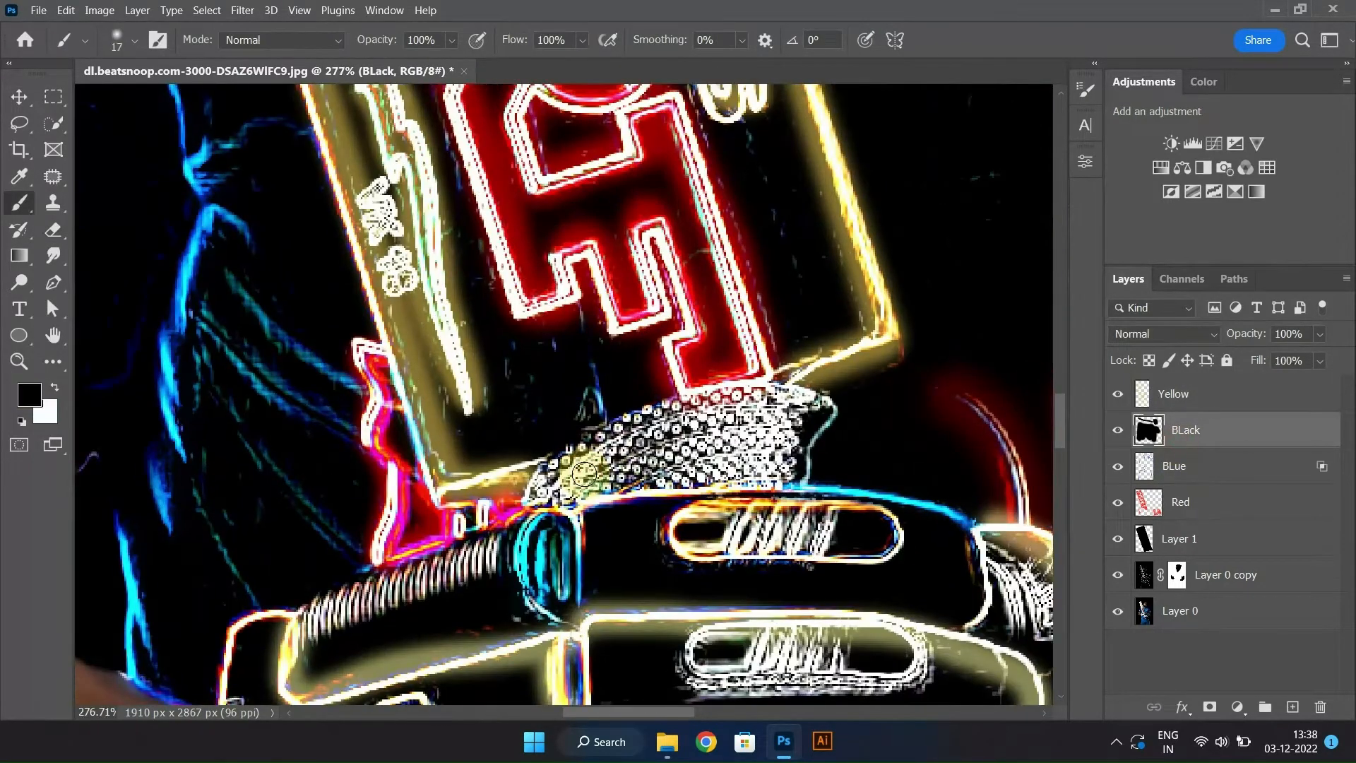
pyautogui.moveTo(629, 438)
pyautogui.mouseDown()
pyautogui.moveTo(813, 389)
pyautogui.moveTo(611, 478)
pyautogui.moveTo(681, 454)
pyautogui.moveTo(629, 466)
pyautogui.mouseUp()
pyautogui.keyDown('alt'); pyautogui.rightClick(627, 449); pyautogui.keyUp('alt')
pyautogui.moveTo(556, 496); pyautogui.dragTo(576, 491)
pyautogui.moveTo(735, 424); pyautogui.dragTo(788, 405)
pyautogui.scroll(-8, 762, 399)
pyautogui.scroll(-4, 756, 399)
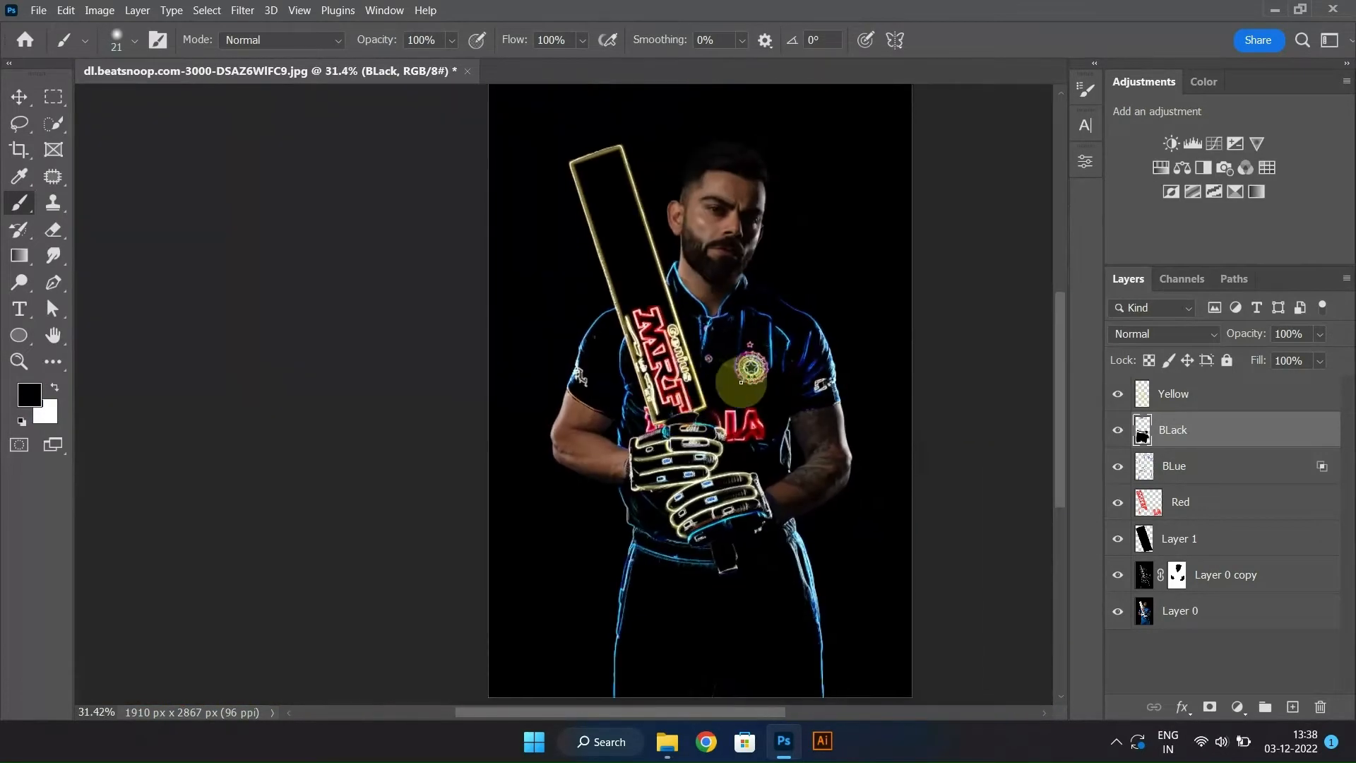
# Paint black over the stray texture lines on the front of the shirt on the BLack layer, using a soft brush up to 72 px
pyautogui.scroll(7, 753, 438)
pyautogui.keyDown('alt'); pyautogui.rightClick(710, 457); pyautogui.keyUp('alt')
pyautogui.moveTo(714, 458); pyautogui.dragTo(739, 436)
pyautogui.scroll(-3, 706, 387)
pyautogui.scroll(-4, 698, 383)
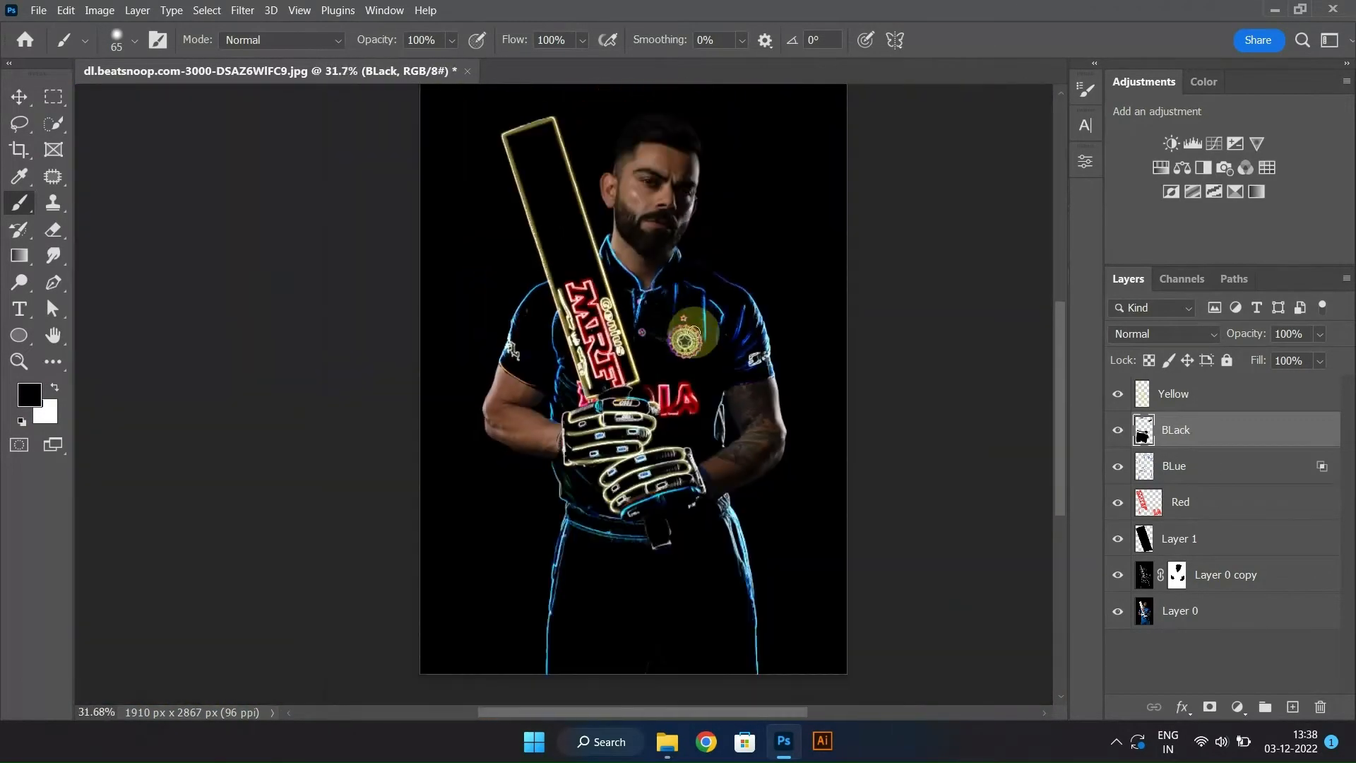
pyautogui.scroll(5, 689, 375)
pyautogui.keyDown('alt'); pyautogui.rightClick(601, 333); pyautogui.keyUp('alt')
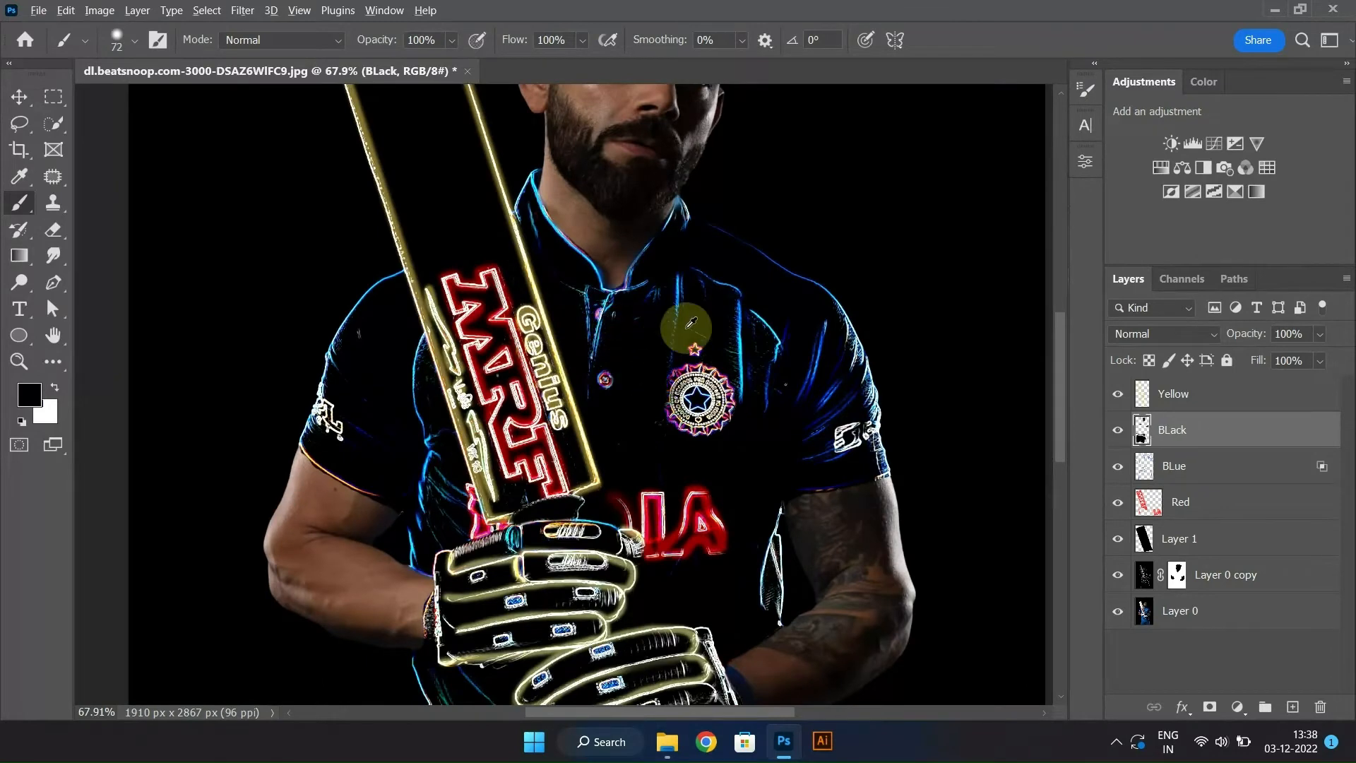
pyautogui.scroll(4, 691, 324)
pyautogui.keyDown('alt'); pyautogui.rightClick(605, 346); pyautogui.keyUp('alt')
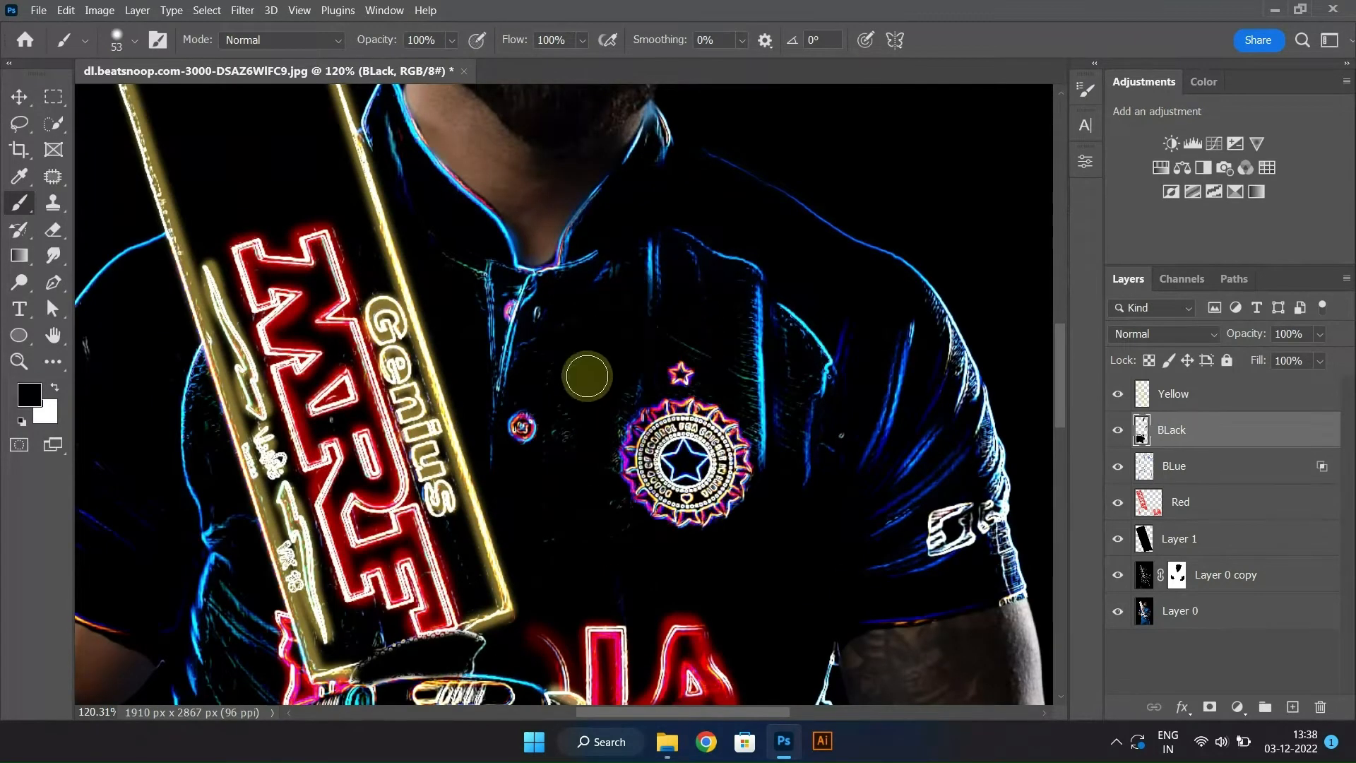
pyautogui.keyDown('alt'); pyautogui.rightClick(741, 306); pyautogui.keyUp('alt')
pyautogui.scroll(-12, 714, 400)
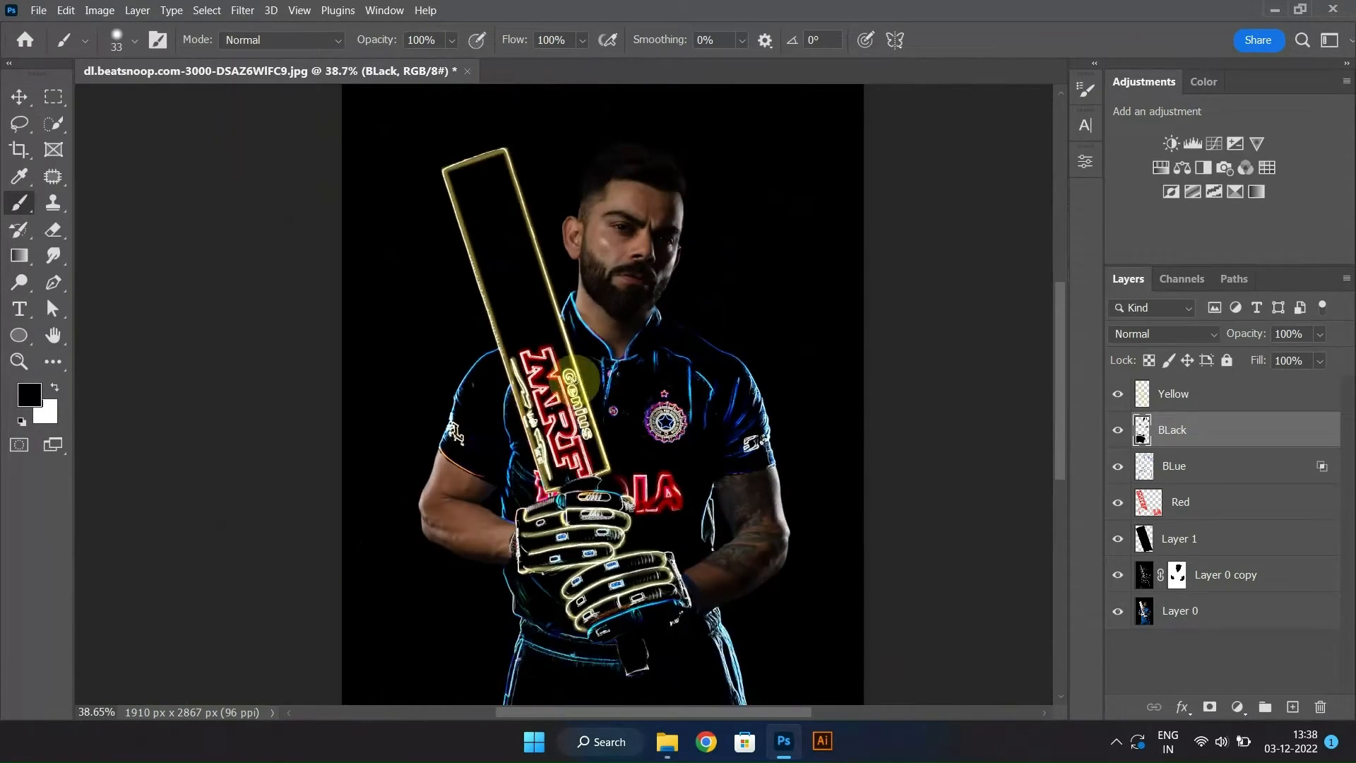
# Add a layer above Yellow, sample the bat edge's pale yellow, and paint over the chest badge's lettered ring with a soft 48 px brush
pyautogui.scroll(19, 668, 425)
pyautogui.hotkey('ctrl', 'alt', 'shift', 'n')
pyautogui.click(1194, 410)
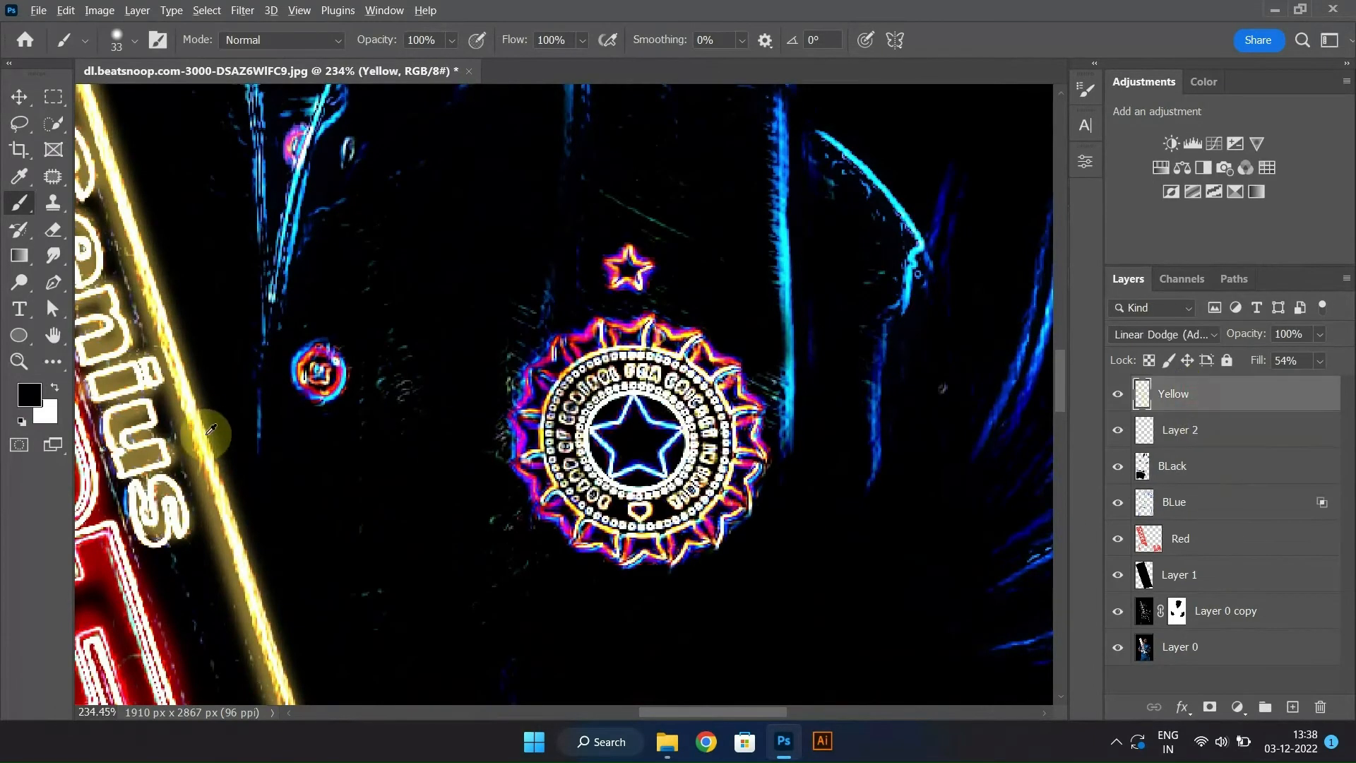
pyautogui.keyDown('alt'); pyautogui.click(194, 433); pyautogui.keyUp('alt')
pyautogui.keyDown('alt'); pyautogui.rightClick(652, 383); pyautogui.keyUp('alt')
pyautogui.hotkey('ctrl', 'alt', 'shift', 'n')
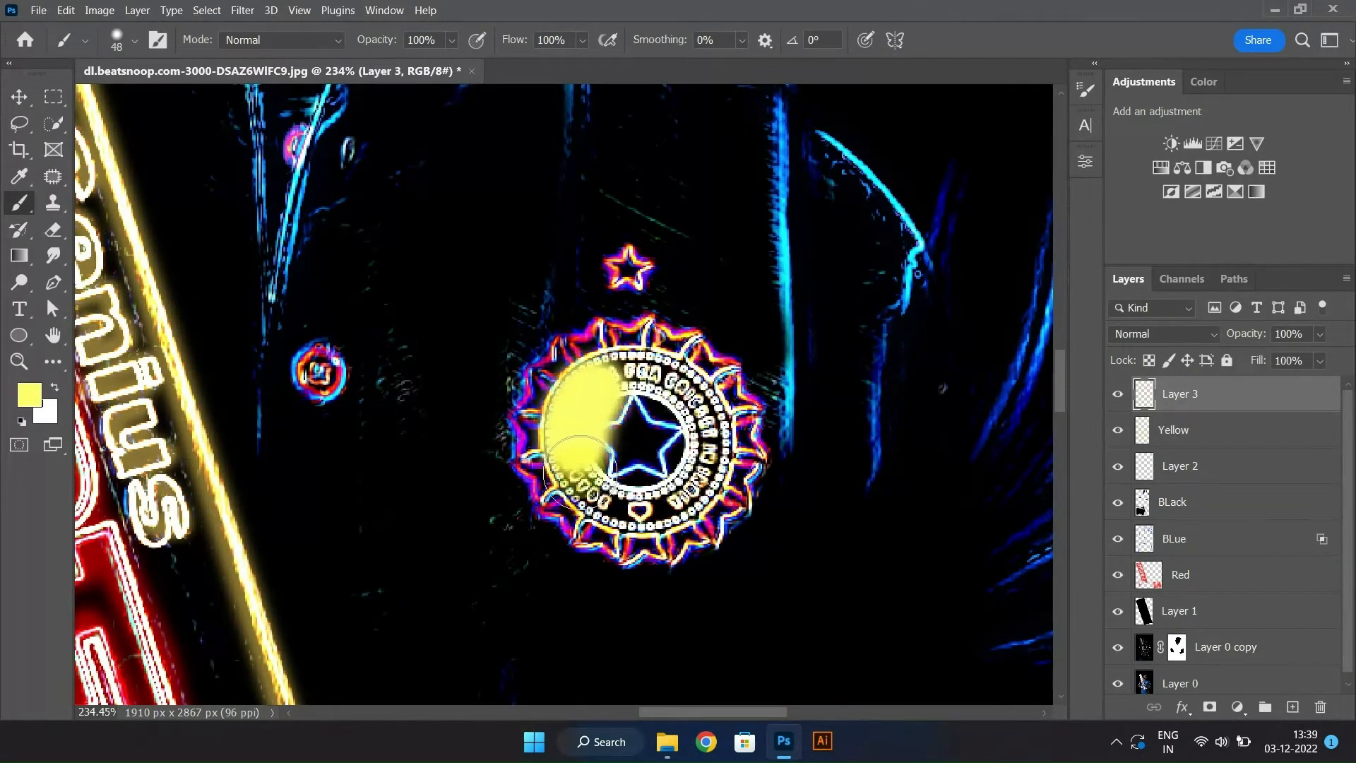
pyautogui.moveTo(584, 431)
pyautogui.mouseDown()
pyautogui.moveTo(572, 399)
pyautogui.moveTo(735, 494)
pyautogui.moveTo(600, 364)
pyautogui.mouseUp()
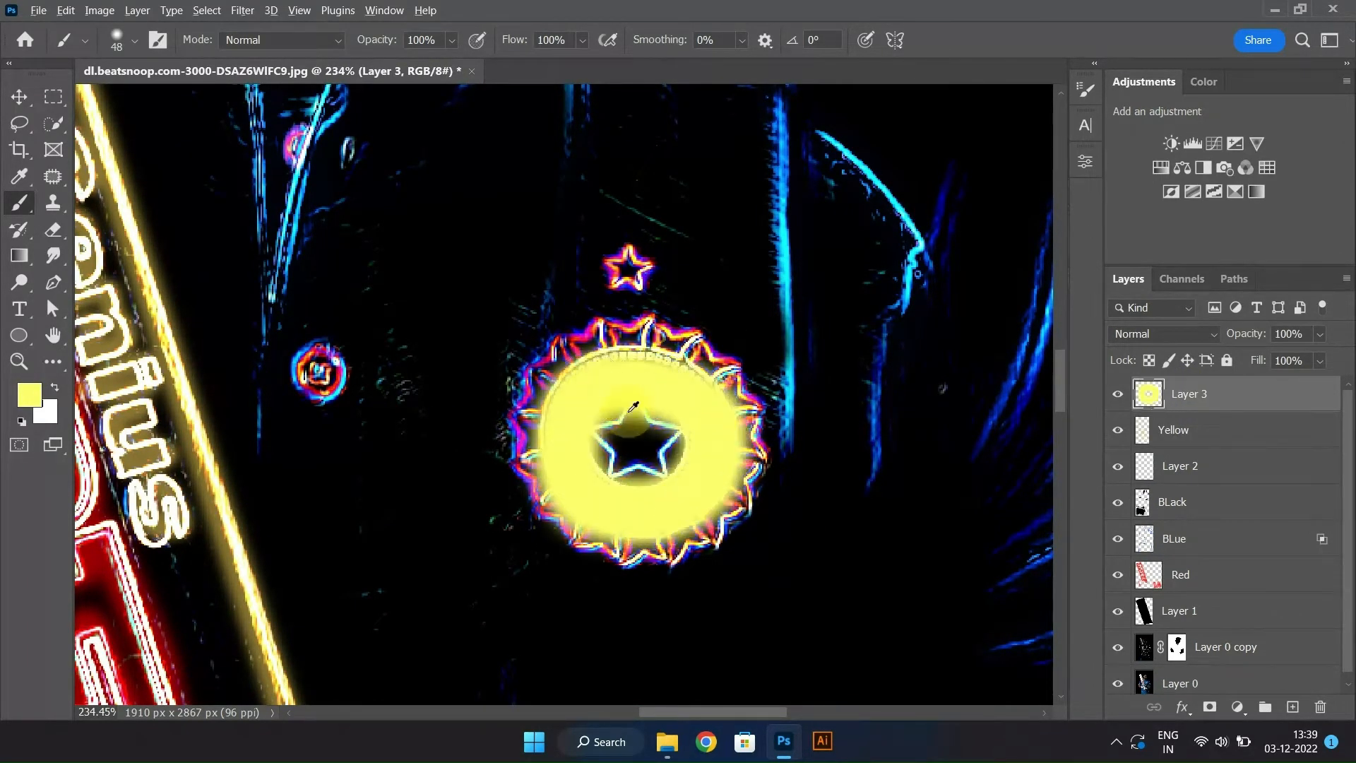
# Set the badge paint layer's fill to 69% and its blend mode to Soft Light
pyautogui.scroll(5, 634, 412)
pyautogui.moveTo(1265, 363)
pyautogui.mouseDown()
pyautogui.moveTo(1201, 358)
pyautogui.moveTo(1289, 360)
pyautogui.mouseUp()
pyautogui.click(1164, 333)
pyautogui.click(1157, 406)
pyautogui.click(1164, 334)
pyautogui.click(1173, 468)
pyautogui.scroll(-8, 671, 425)
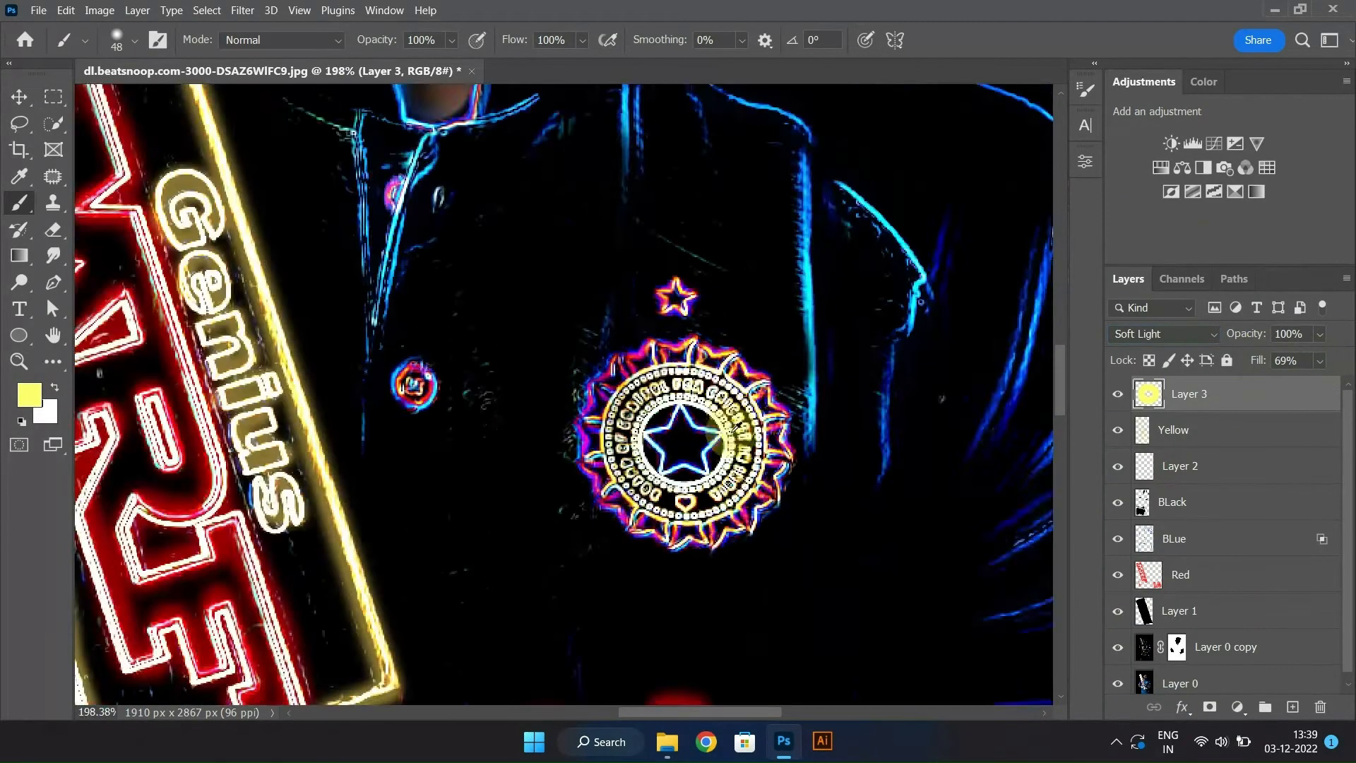
# Sample a bright cyan and paint over the star at the badge's centre with a soft 21 px brush
pyautogui.scroll(8, 675, 424)
pyautogui.keyDown('alt'); pyautogui.click(665, 415); pyautogui.keyUp('alt')
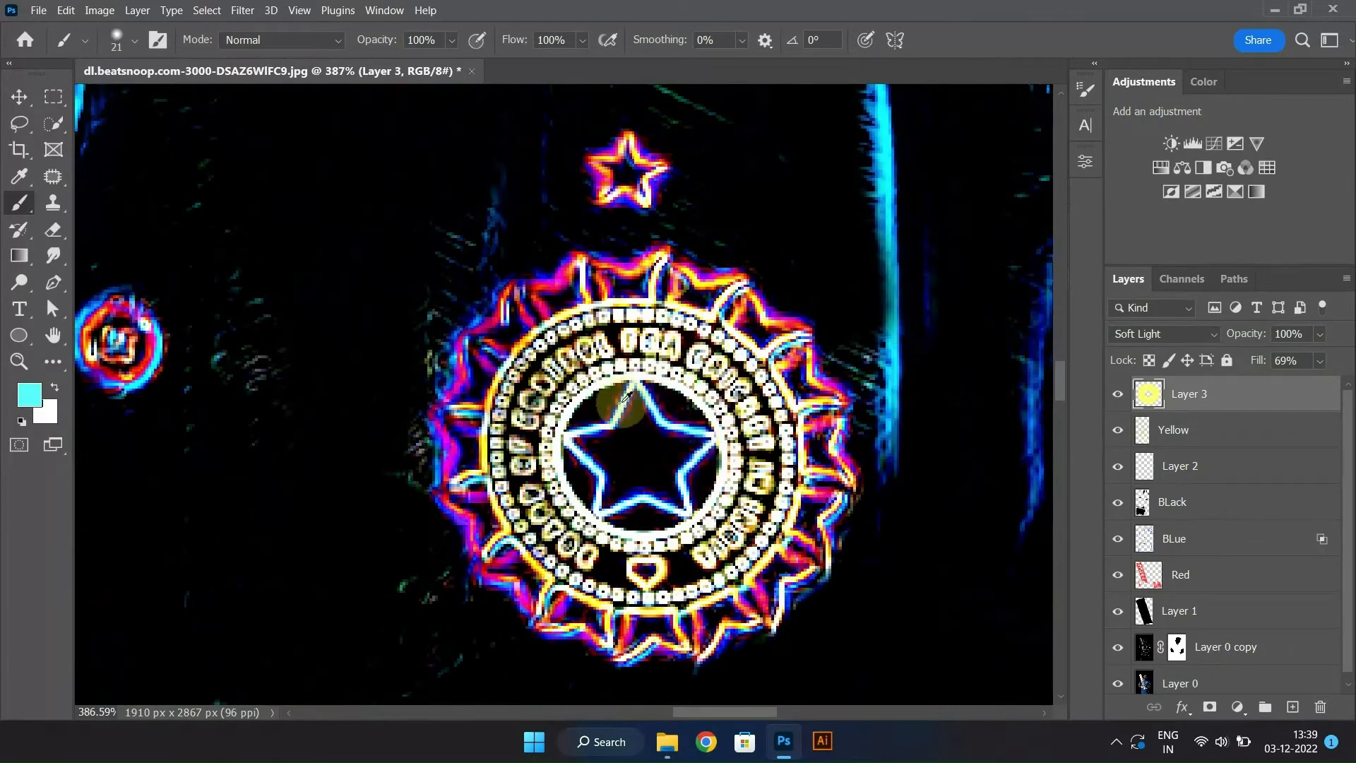
pyautogui.scroll(-10, 701, 447)
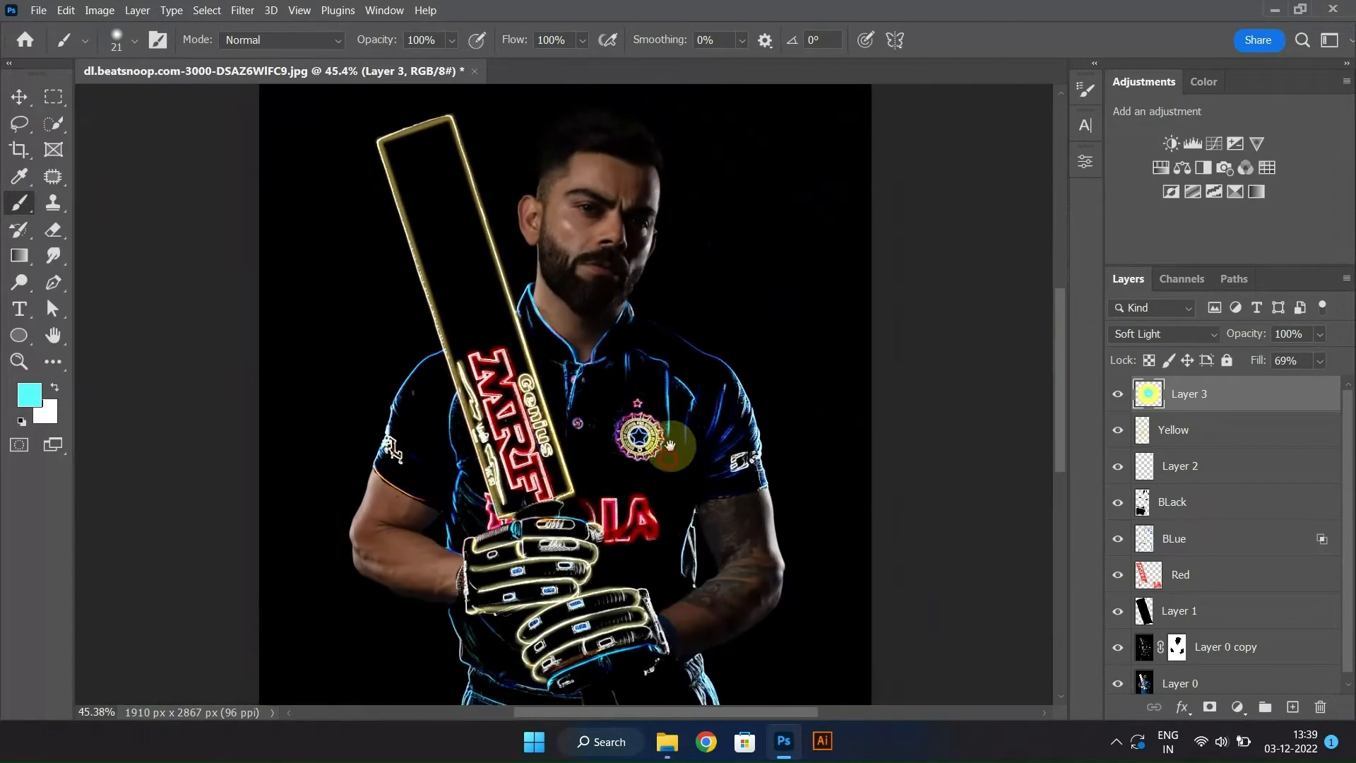
pyautogui.scroll(1, 636, 422)
# Stamp all visible layers into a new merged layer at the top of the stack
pyautogui.click(19, 96)
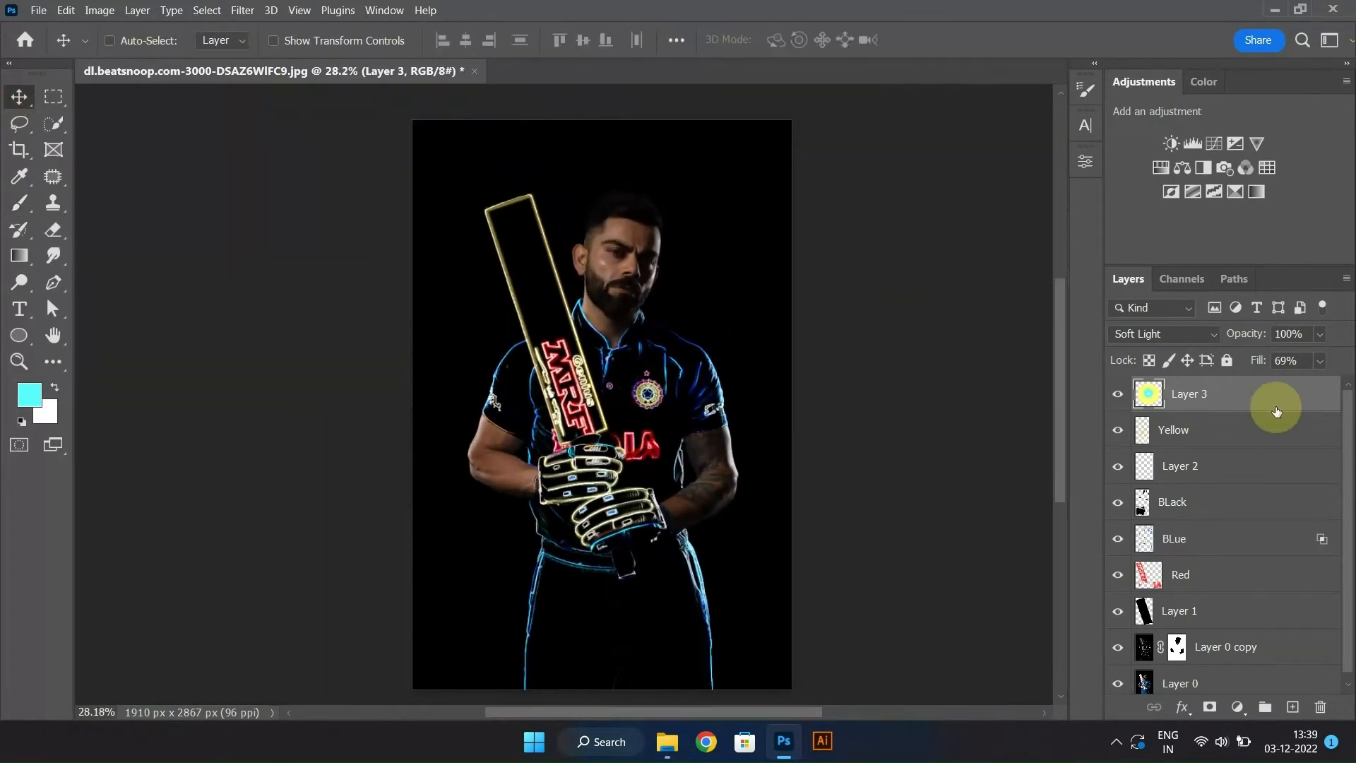
pyautogui.hotkey('ctrl', 'shift', 'alt', 'e')
pyautogui.scroll(1, 588, 248)
# Apply the Camera Raw filter to the merged layer with Texture at +25, Clarity reset to 0 and a slight tone adjustment
pyautogui.click(242, 10)
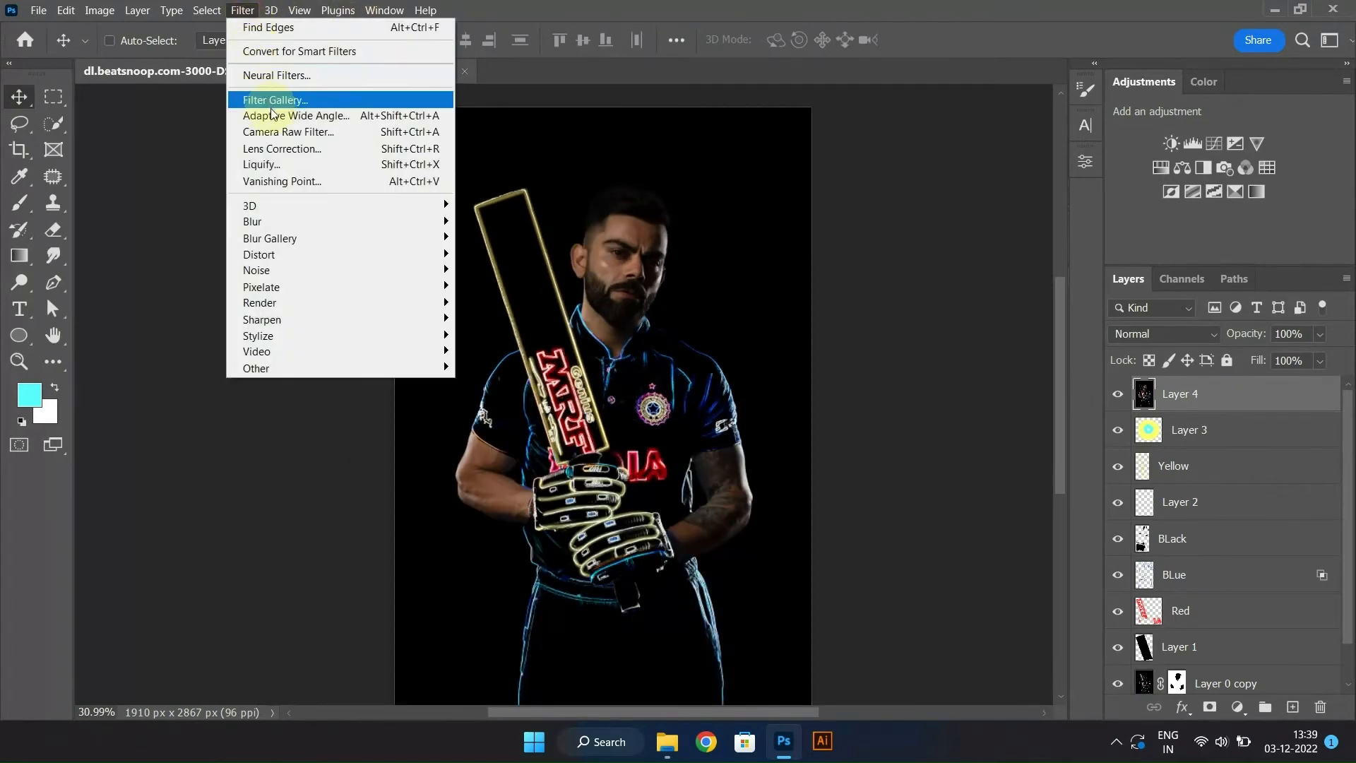
pyautogui.click(765, 285)
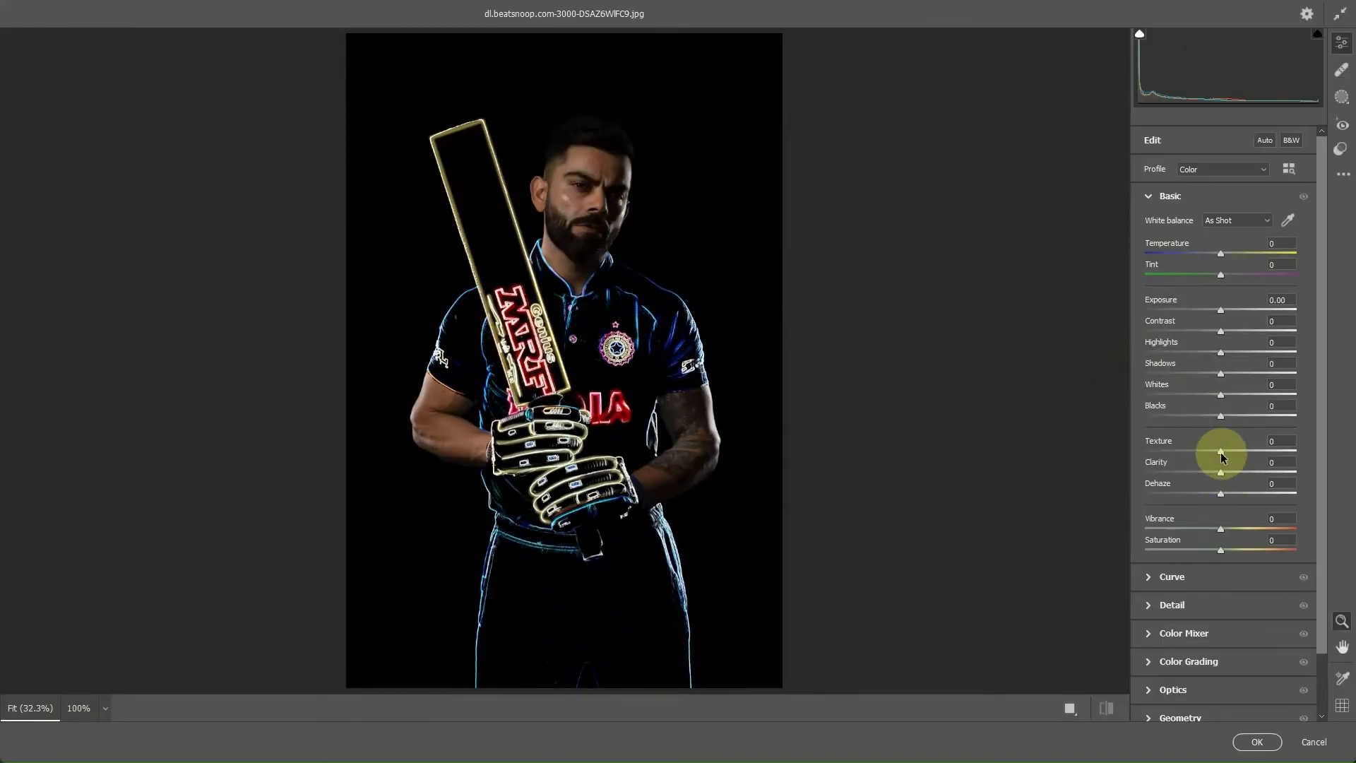
pyautogui.moveTo(1217, 471); pyautogui.dragTo(1264, 472)
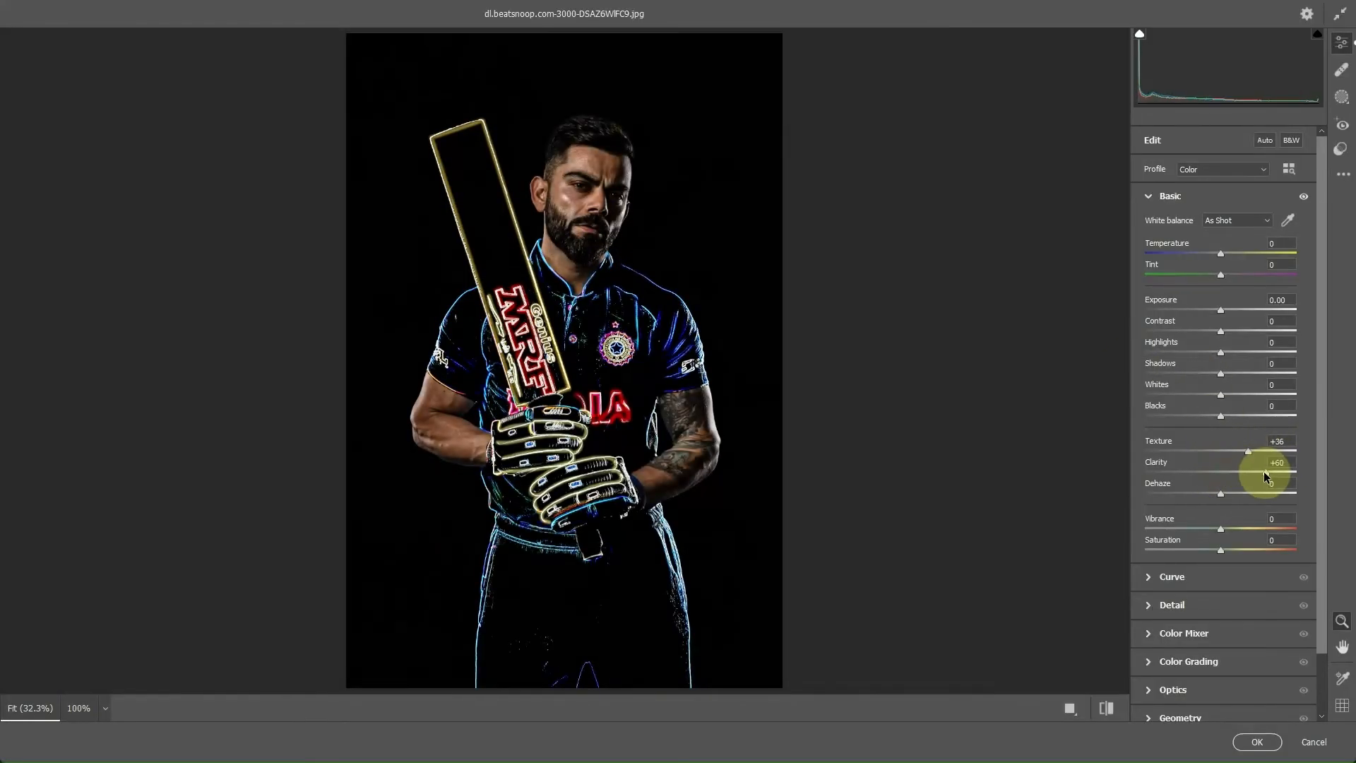
pyautogui.doubleClick(1255, 474)
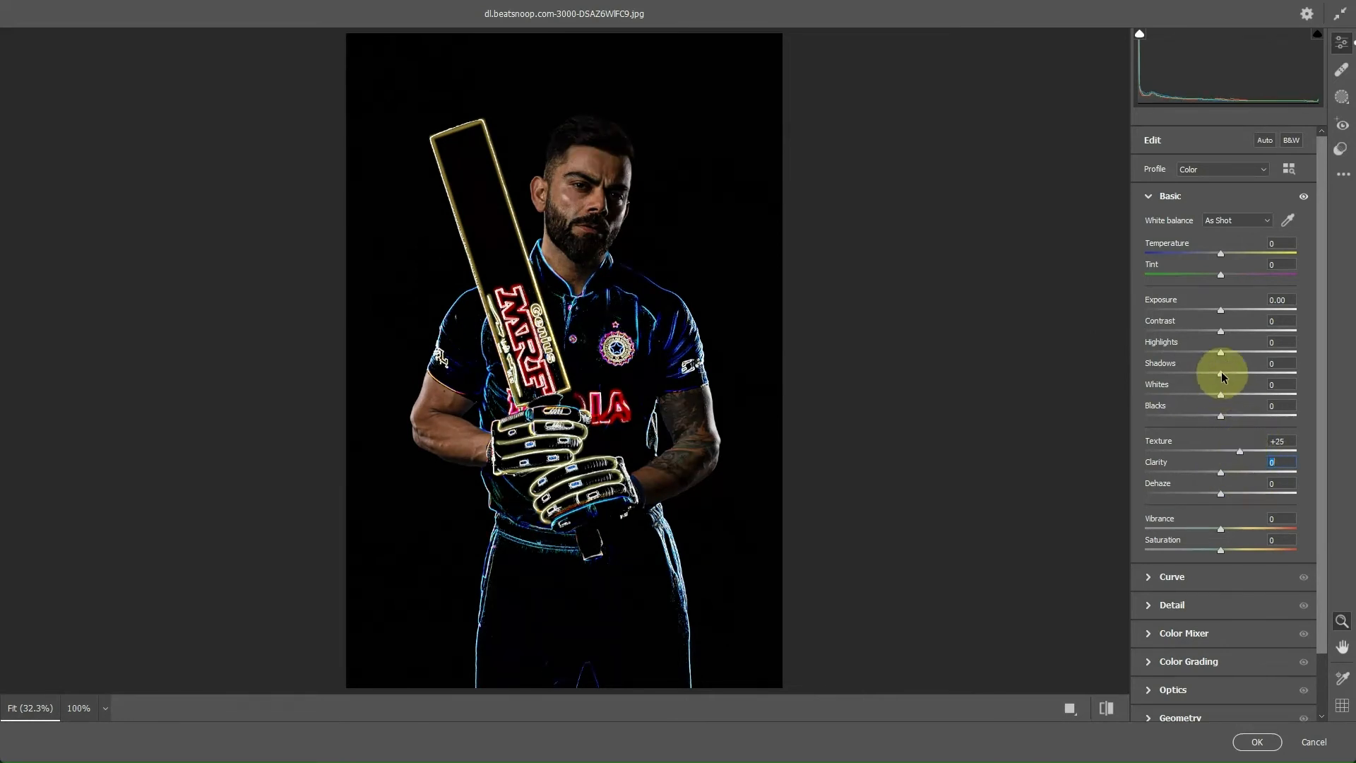
pyautogui.moveTo(1221, 339)
pyautogui.mouseDown()
pyautogui.moveTo(1263, 339)
pyautogui.moveTo(1231, 342)
pyautogui.mouseUp()
pyautogui.click(1151, 196)
pyautogui.click(1159, 253)
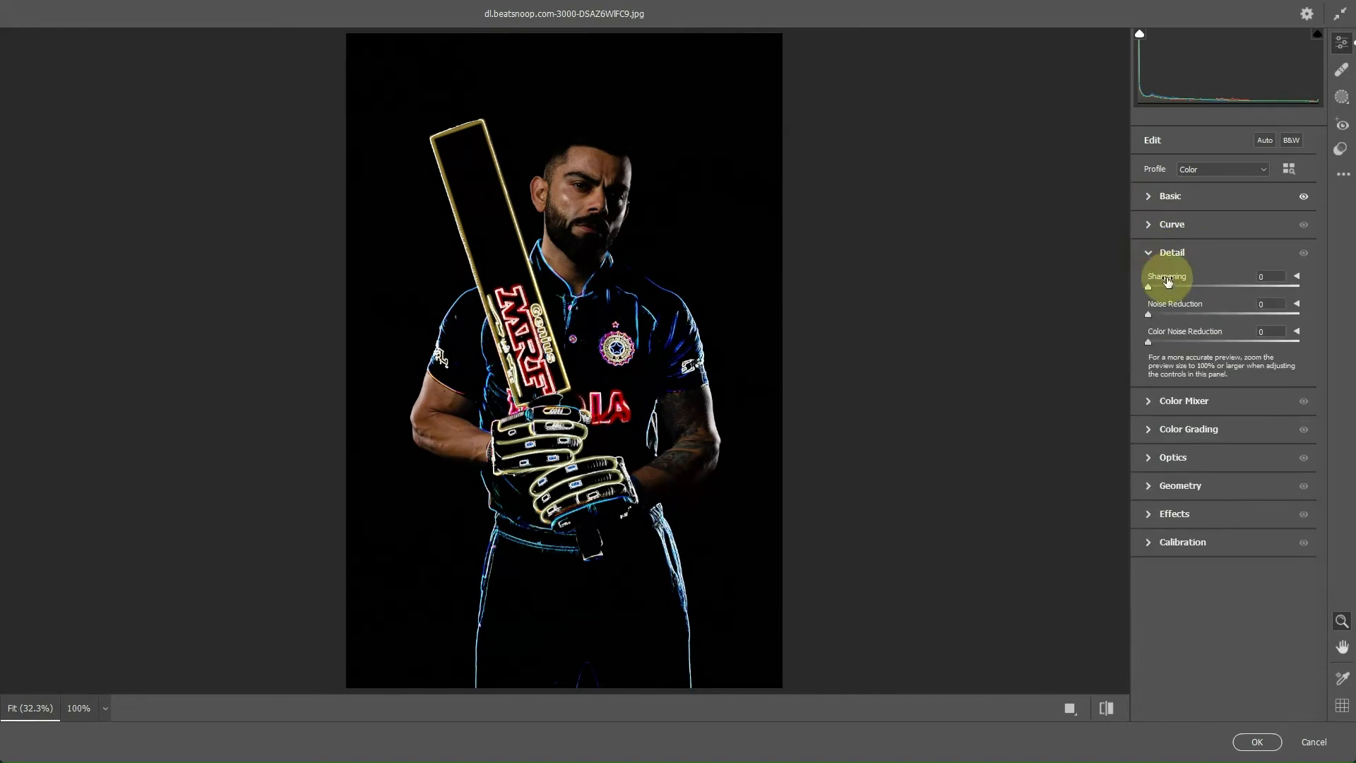
pyautogui.click(1258, 741)
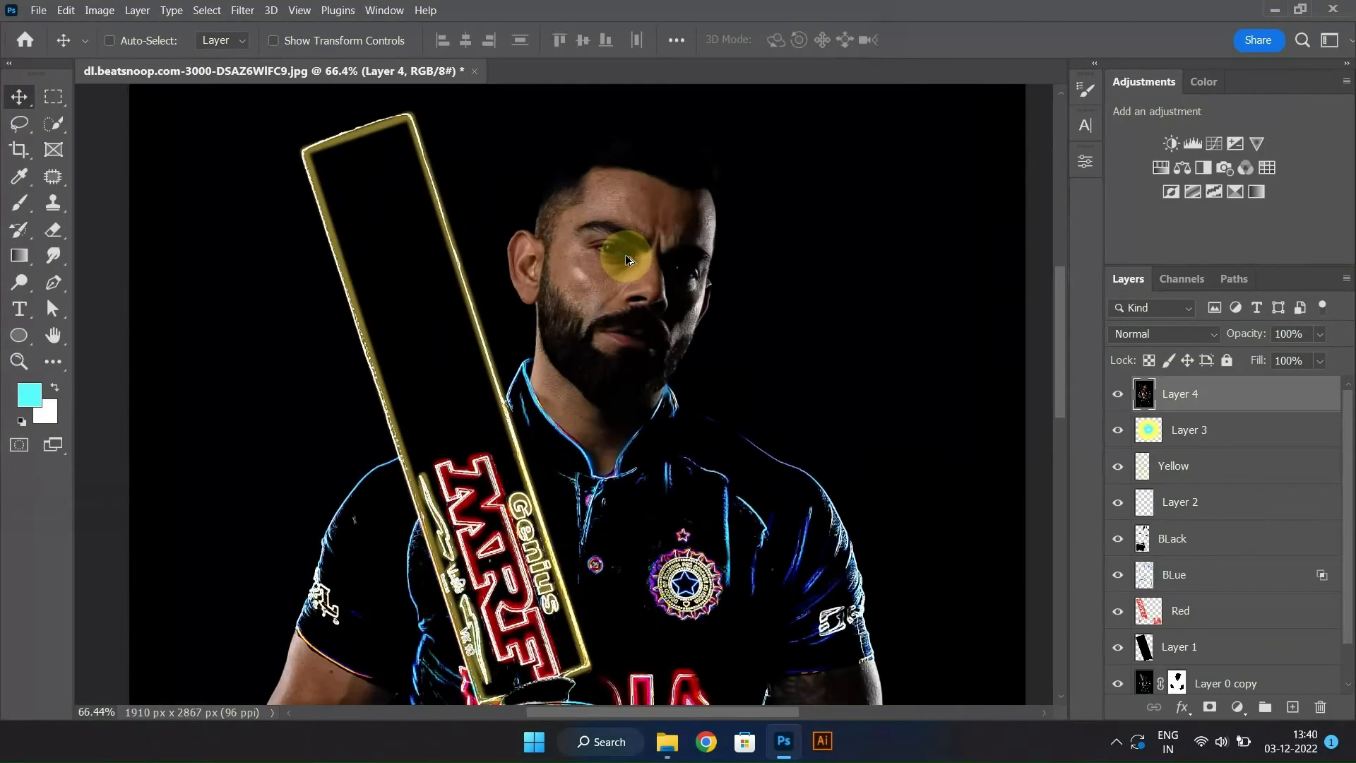